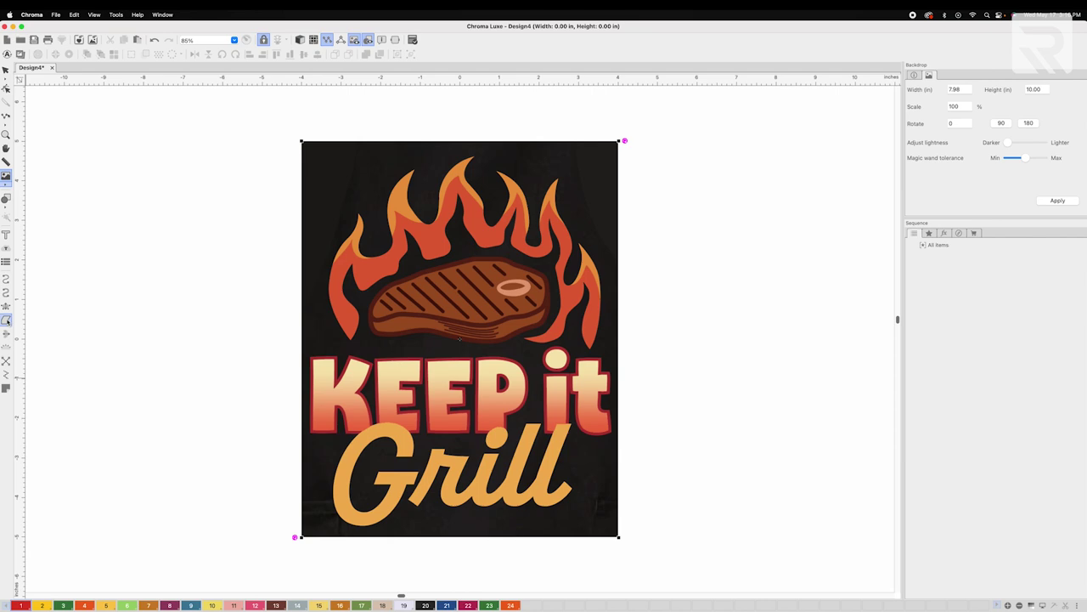
Trace the leftmost orange flame tip as a complex fill, running its lower edge slightly into the red flame
click(6, 320)
scroll(360, 256, up, 5)
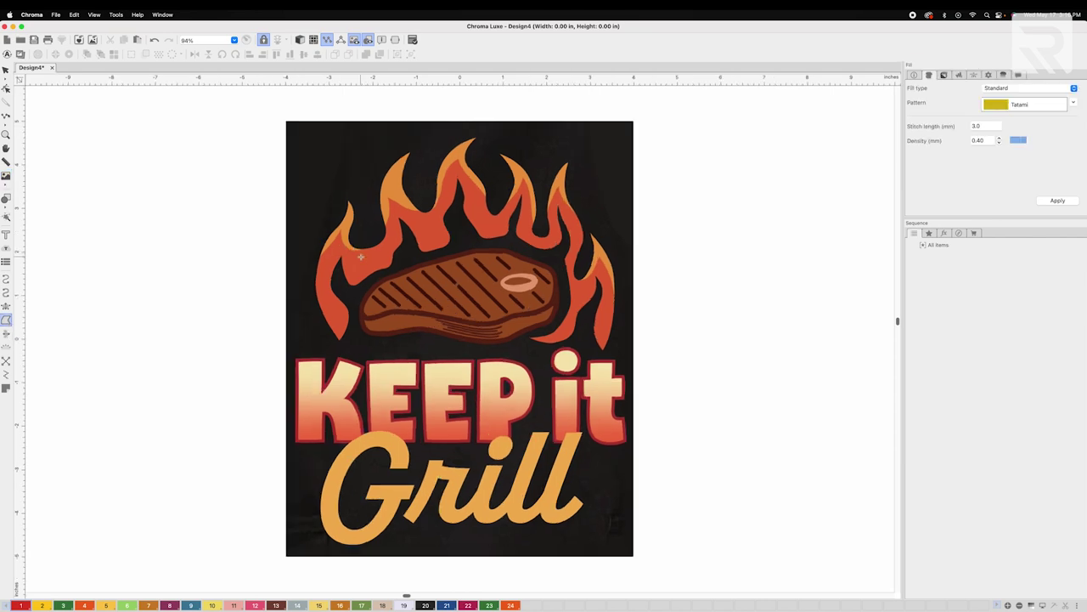
key(space)
drag(367, 210, 430, 341)
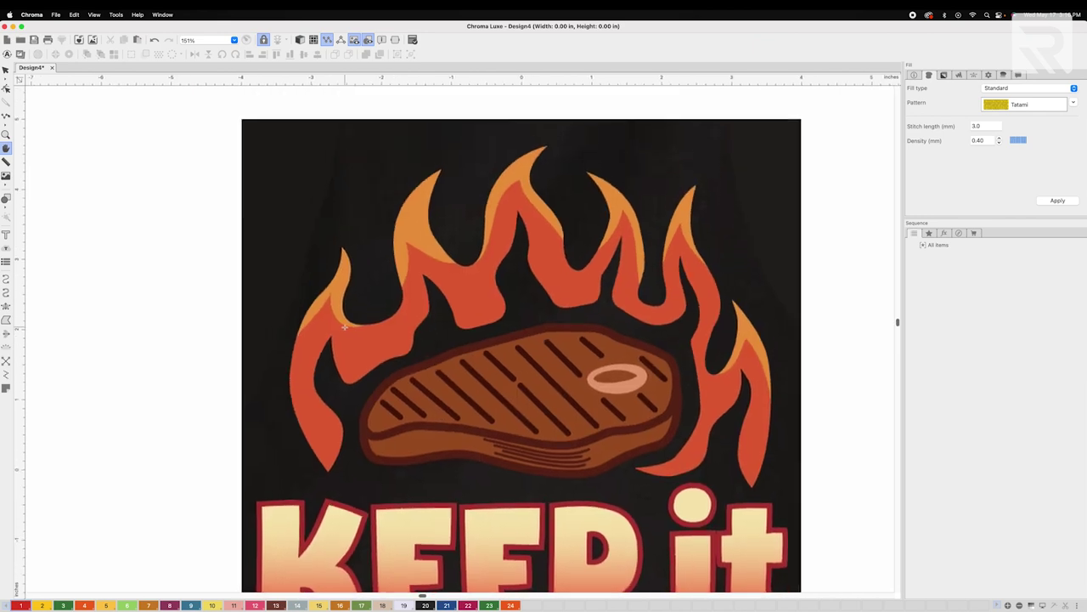
scroll(344, 326, up, 3)
click(220, 349)
click(227, 312)
click(253, 276)
click(270, 256)
click(287, 205)
click(296, 220)
click(299, 245)
click(293, 268)
click(290, 285)
click(295, 309)
click(312, 319)
click(335, 318)
click(283, 320)
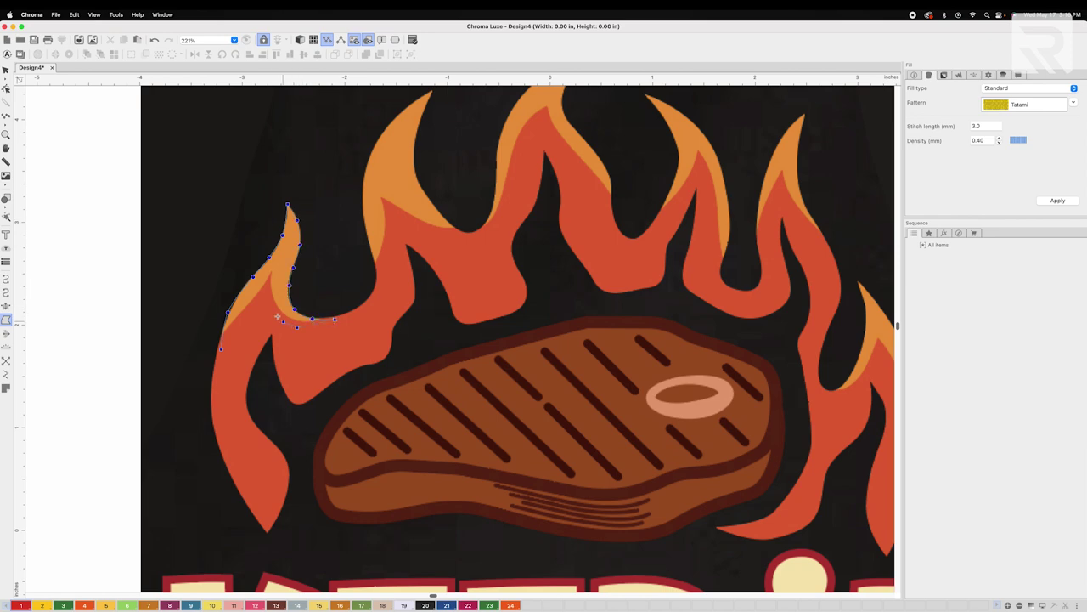
click(259, 313)
click(235, 338)
scroll(398, 292, up, 5)
scroll(399, 291, left, 2)
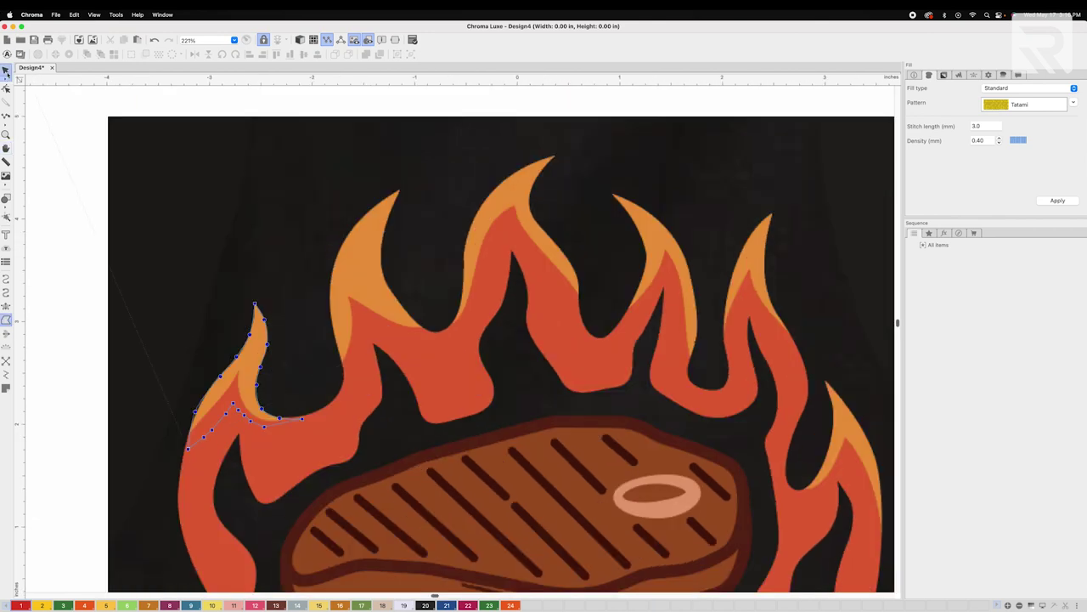
click(6, 71)
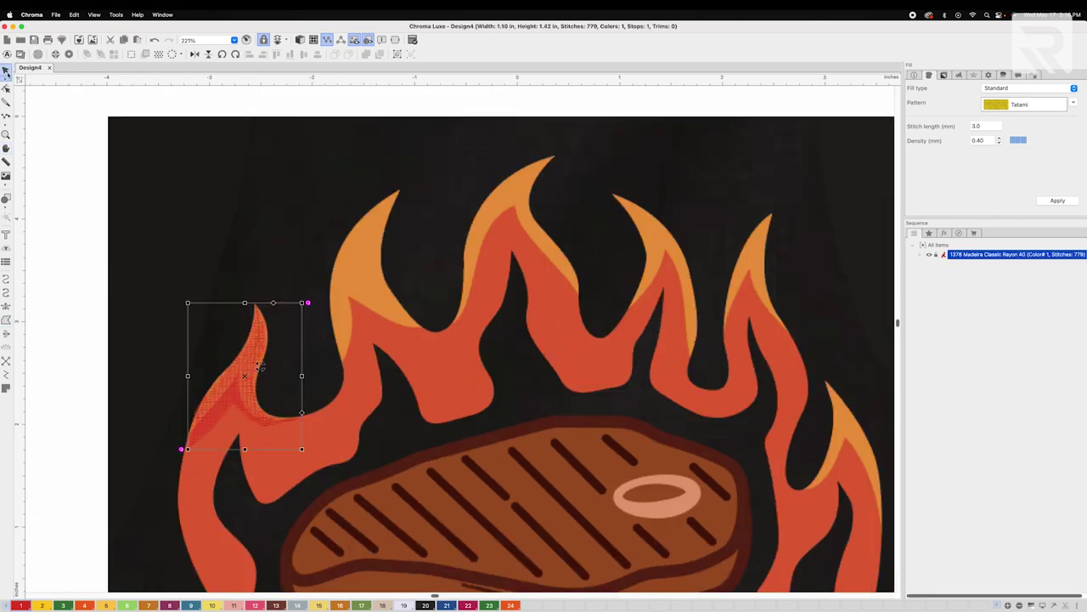
Turn on the 3D stitch preview and recolor the flame tip fill with thread color 5
click(300, 40)
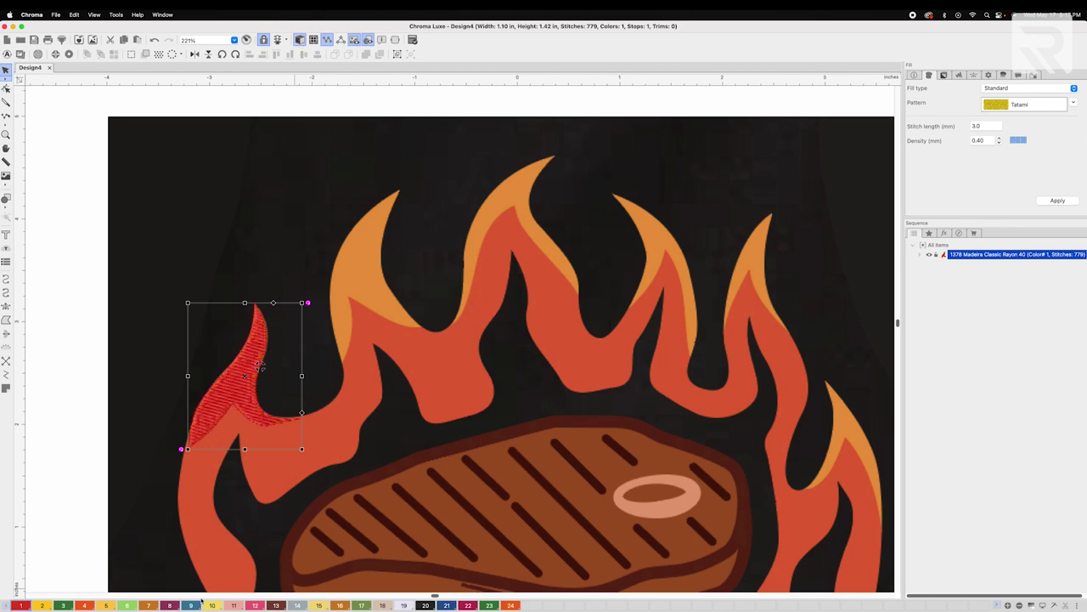
click(106, 606)
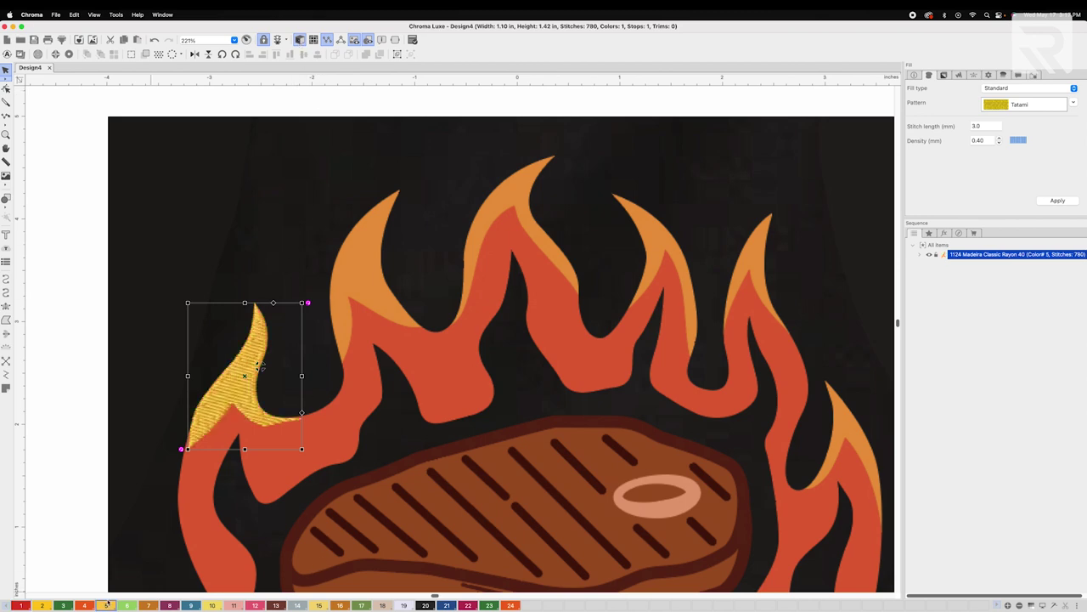
Move the first flame fill's stop point to its upper tip and change its stitch direction to a steeper angle
click(7, 88)
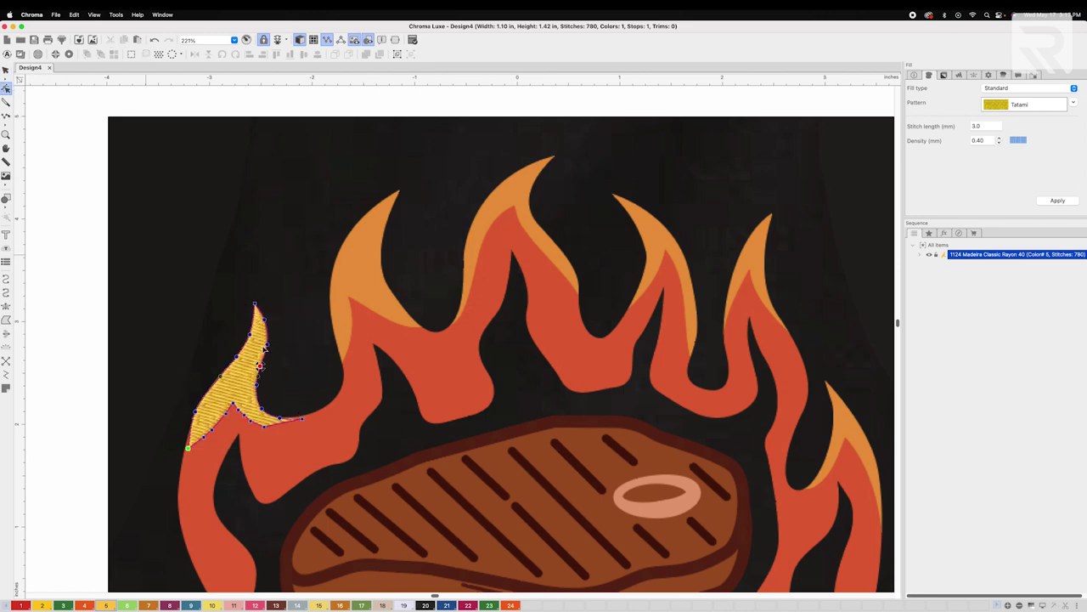
drag(260, 365, 256, 289)
drag(234, 402, 237, 356)
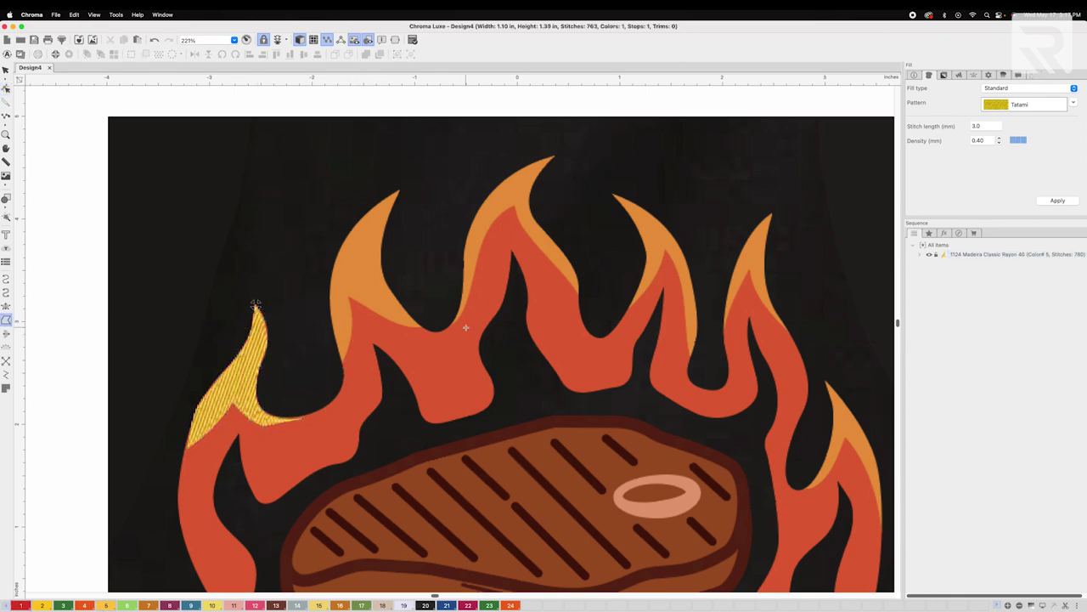
Trace the second and third orange flame tips from the left as complex fills in thread color 5
click(346, 375)
click(332, 278)
click(341, 244)
click(357, 223)
click(377, 205)
click(400, 190)
click(385, 222)
click(380, 253)
click(378, 328)
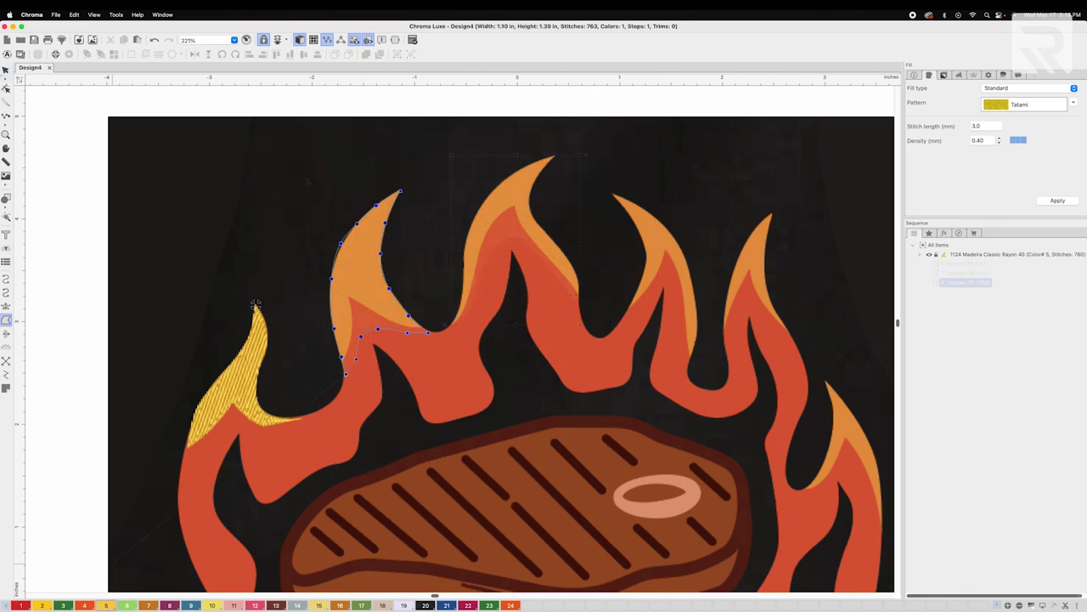
key(Return)
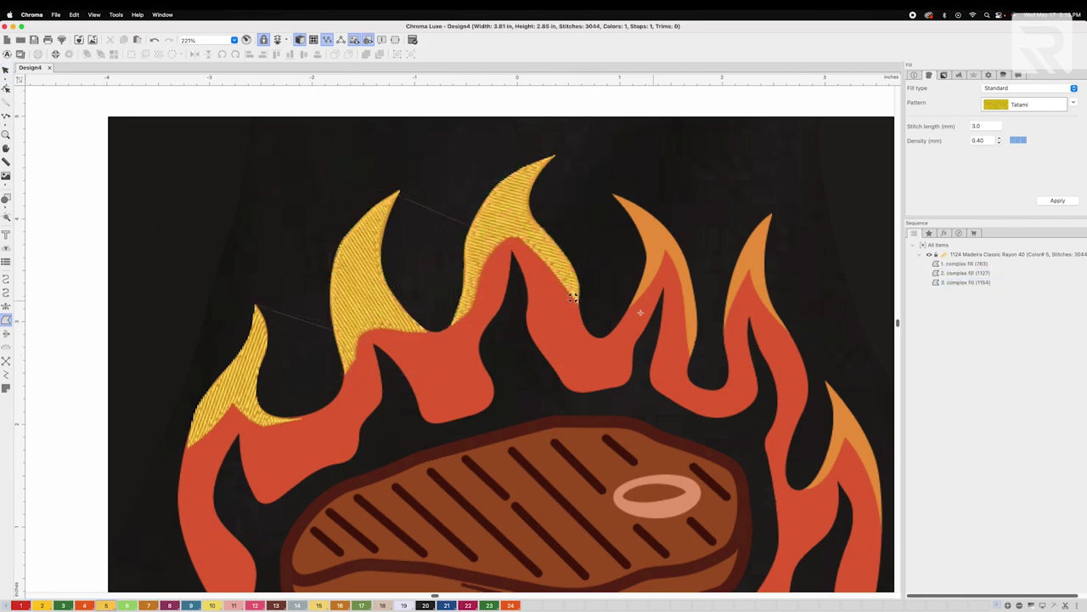
Trace the fourth orange flame tip from the left as a complex fill overlapping the red flame
click(631, 217)
click(612, 192)
click(656, 217)
click(681, 247)
click(693, 279)
click(697, 313)
click(700, 331)
click(687, 364)
click(673, 280)
click(661, 285)
click(628, 313)
key(Return)
Trace the two remaining orange flame tips on the right side of the artwork as complex fills
scroll(477, 272, right, 5)
click(479, 209)
click(493, 188)
click(517, 163)
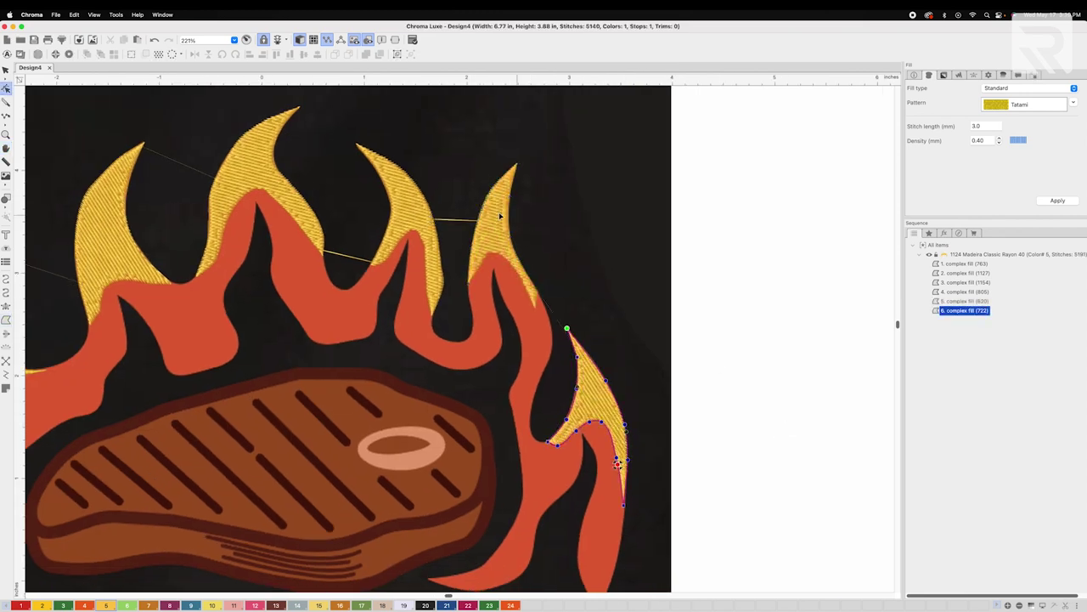
Reposition the start and stop points of the flame tip fills so each connects neatly to its neighbor
click(500, 215)
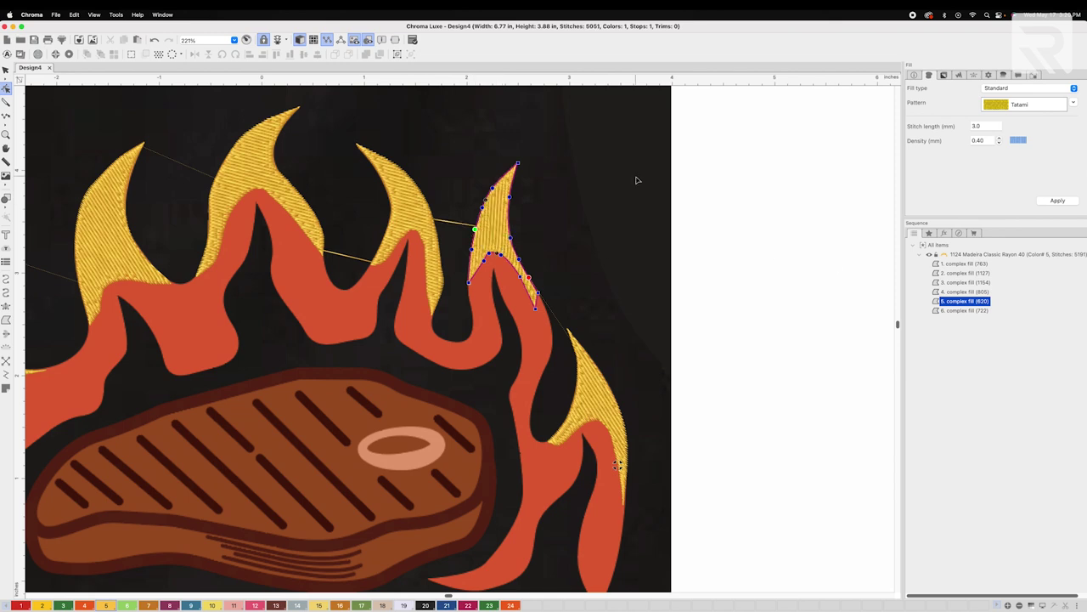
click(425, 191)
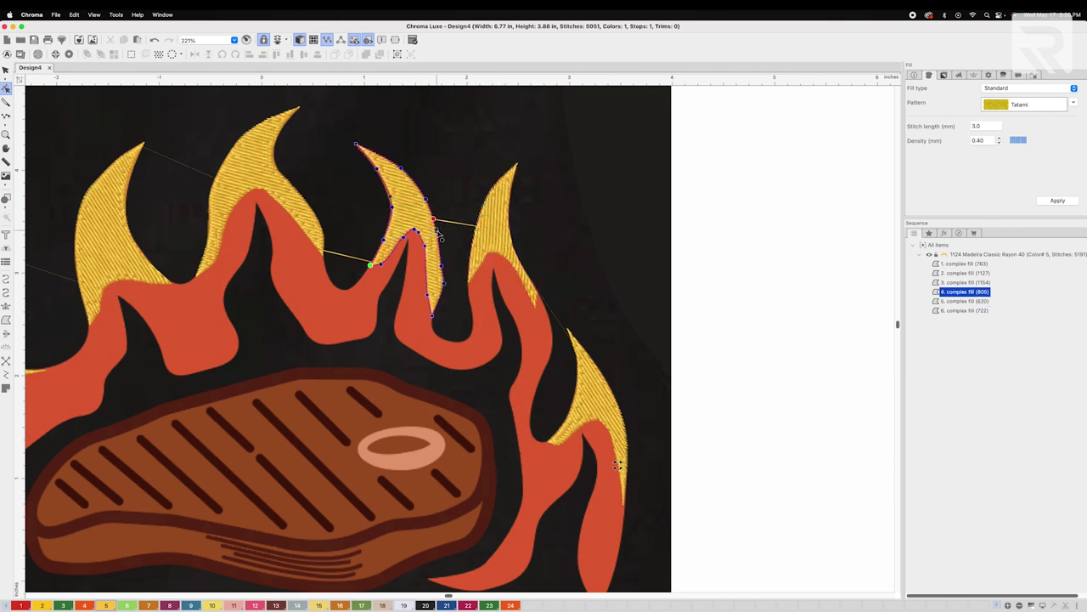
click(245, 171)
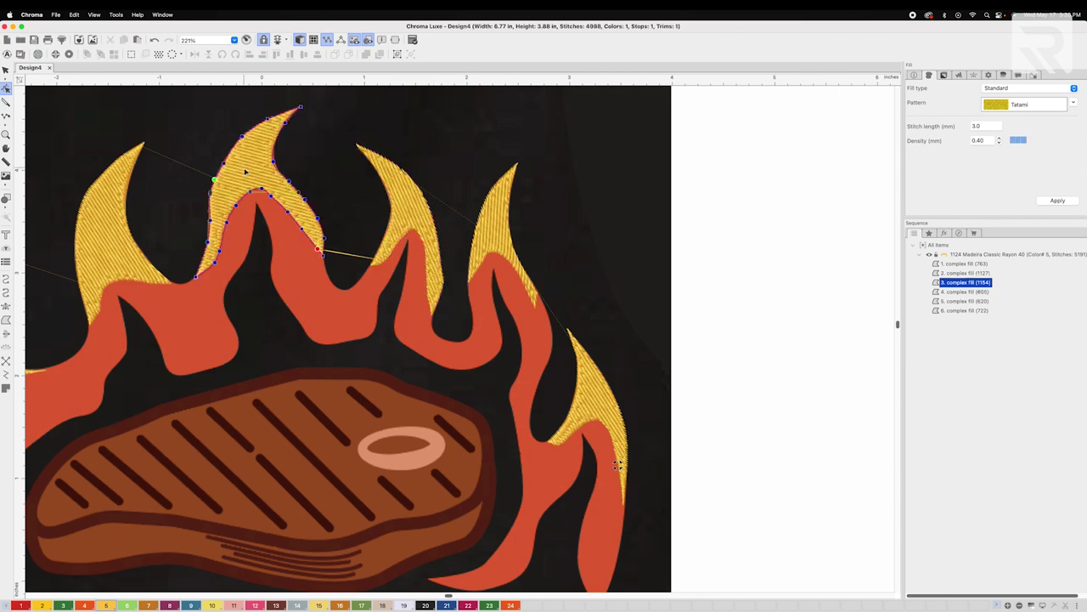
drag(298, 196, 313, 151)
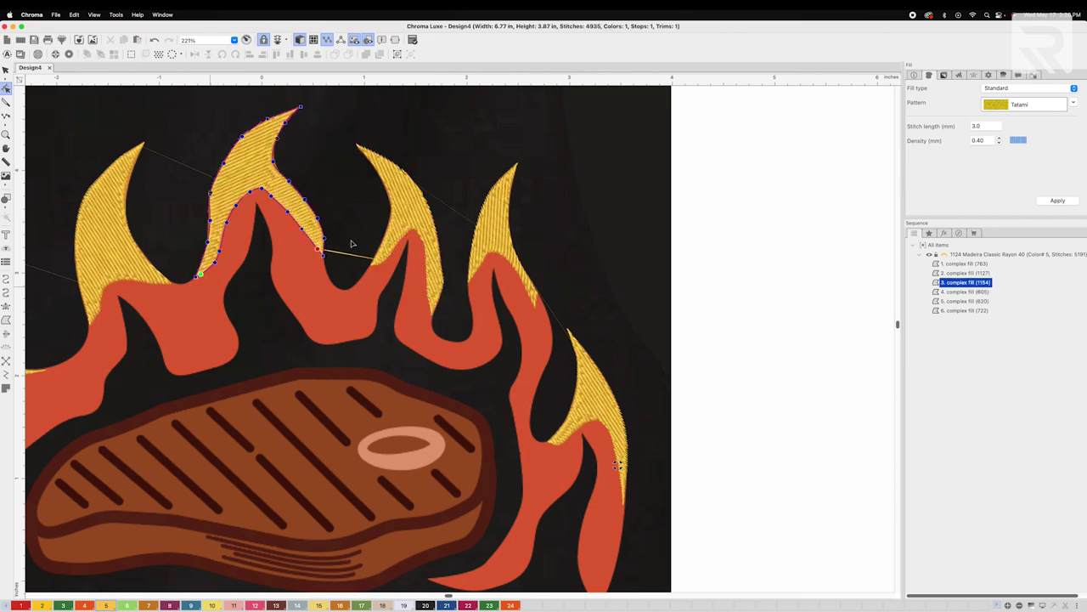
Select all six flame tip fills and group them
click(6, 70)
scroll(388, 220, down, 4)
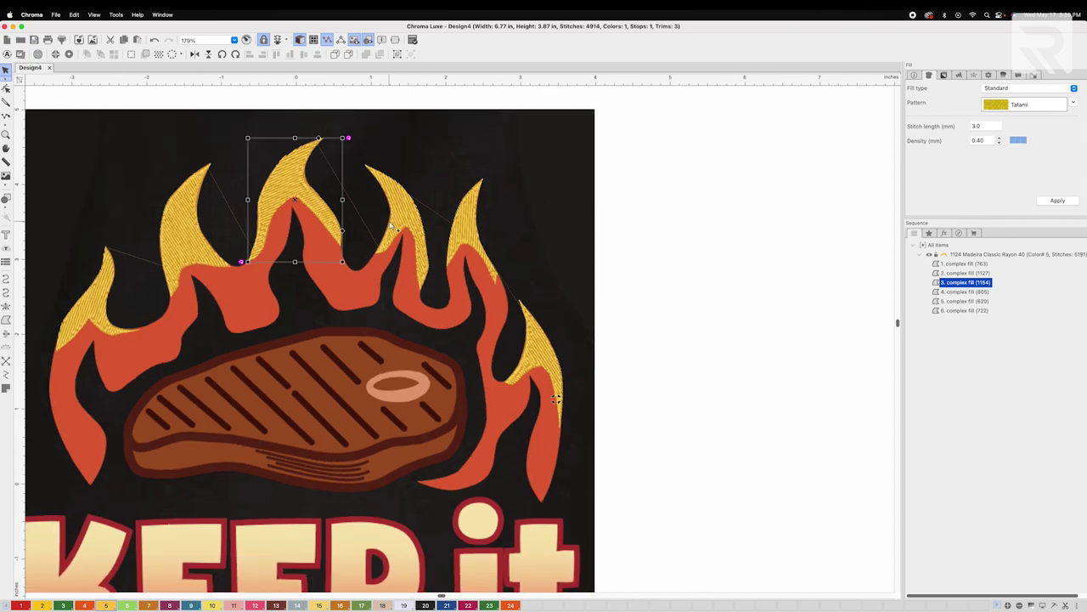
click(513, 339)
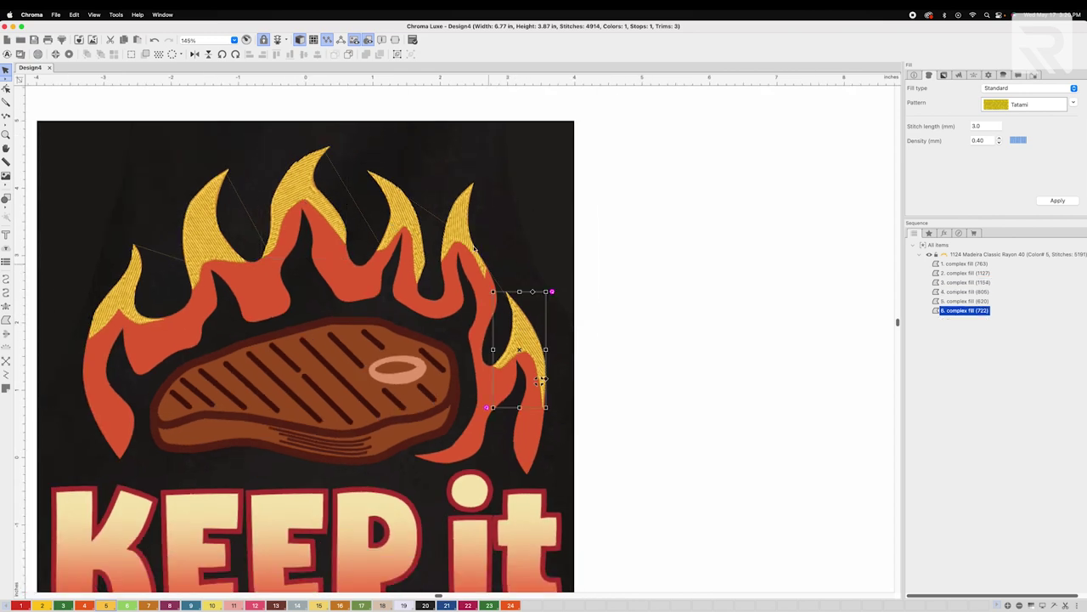
shift+click(460, 223)
shift+click(414, 211)
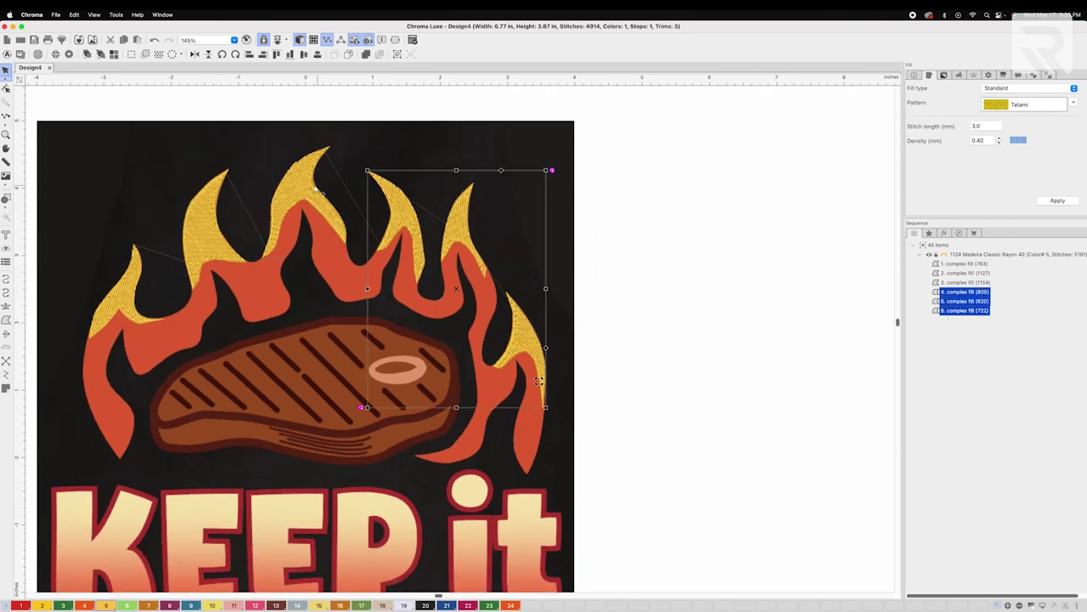
shift+click(308, 188)
shift+click(203, 221)
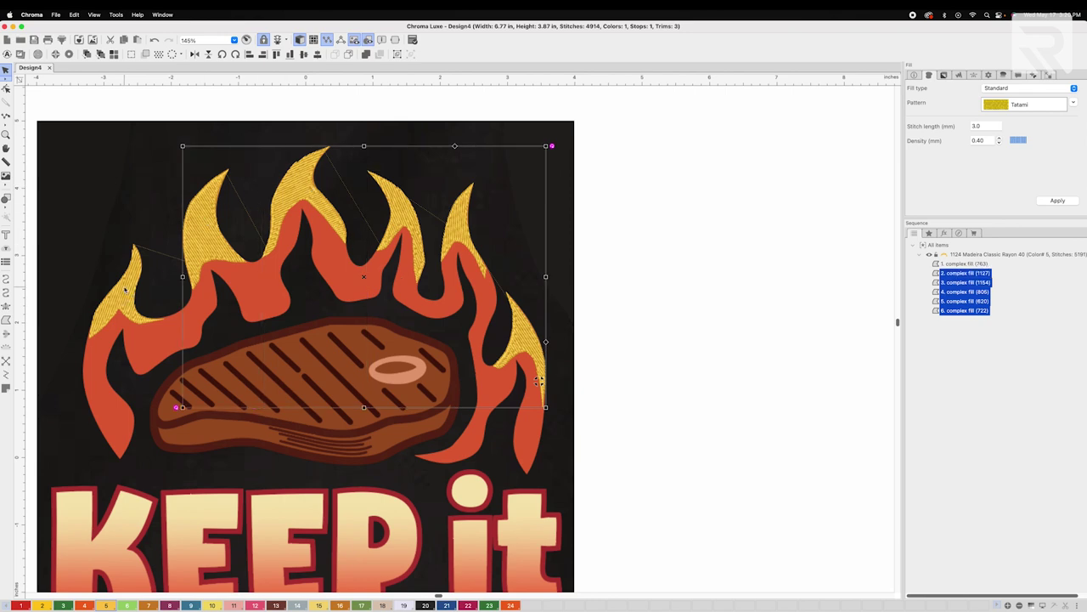
shift+click(127, 290)
key(super+g)
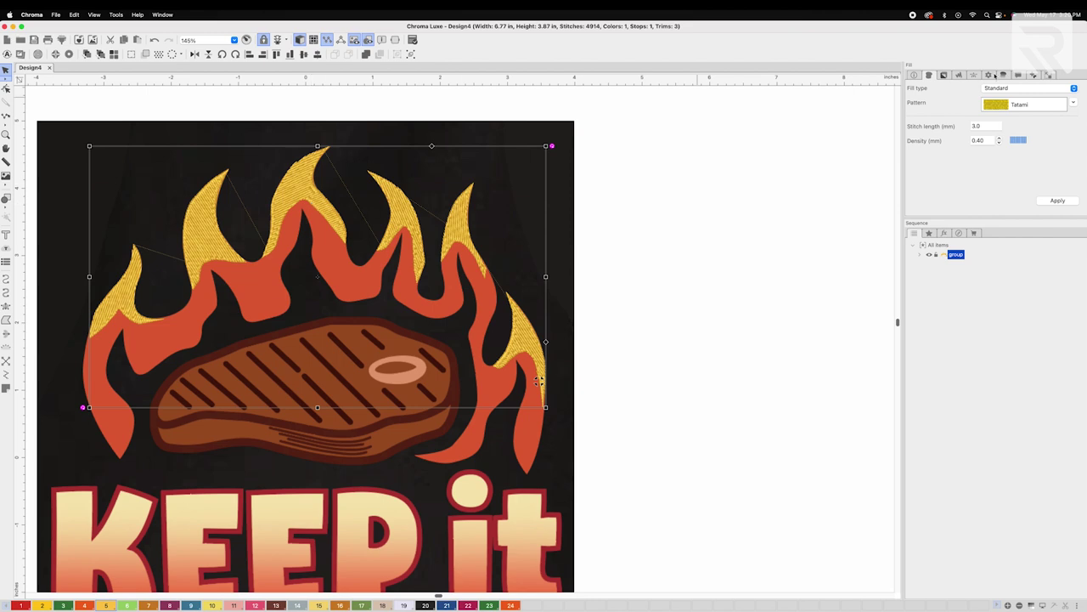
click(988, 74)
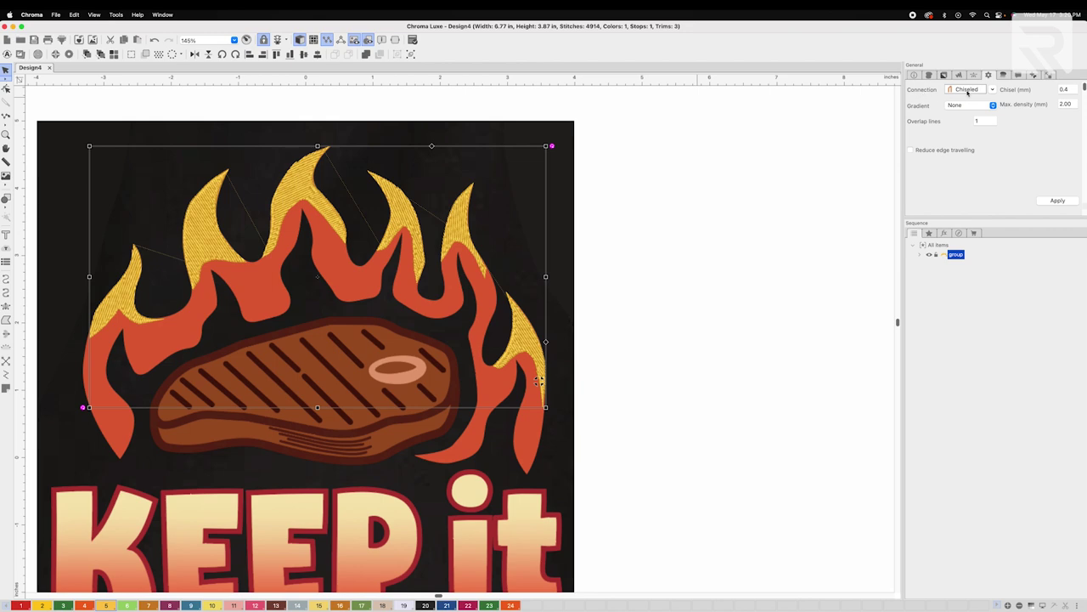
click(993, 90)
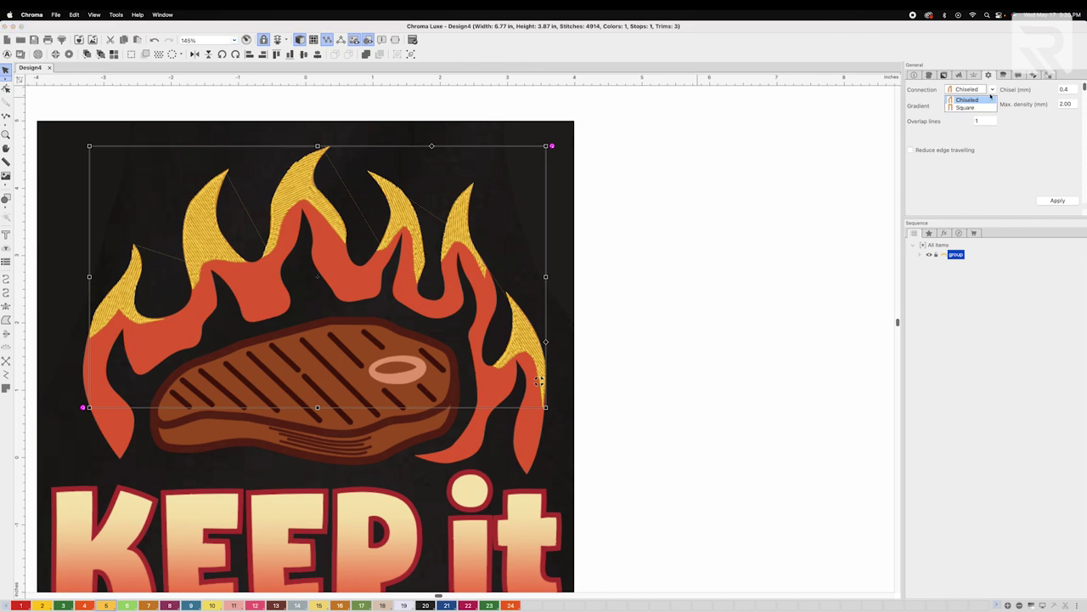
click(980, 105)
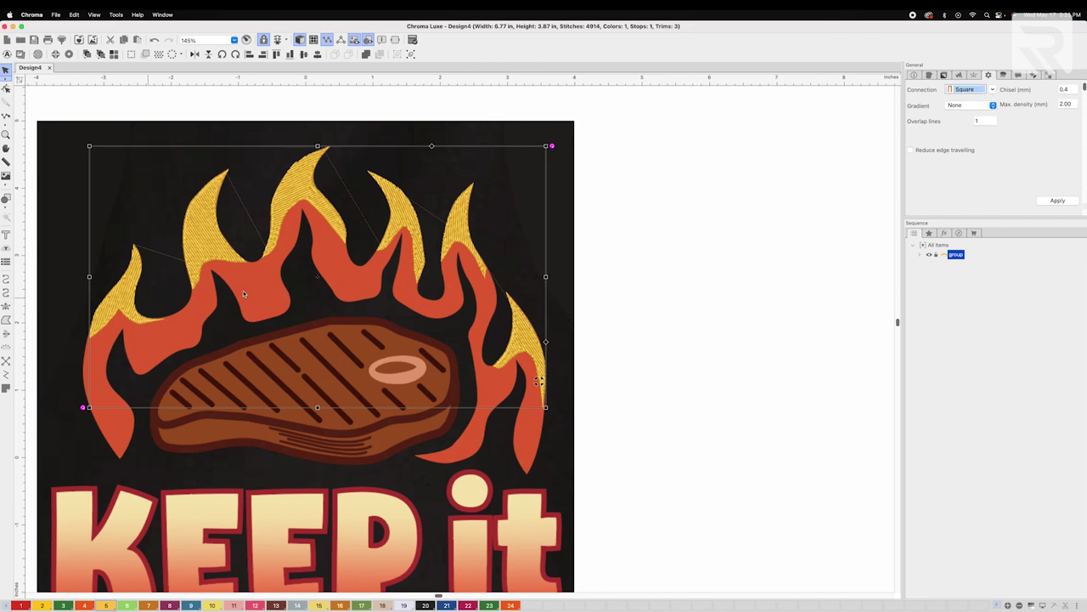
scroll(442, 205, up, 5)
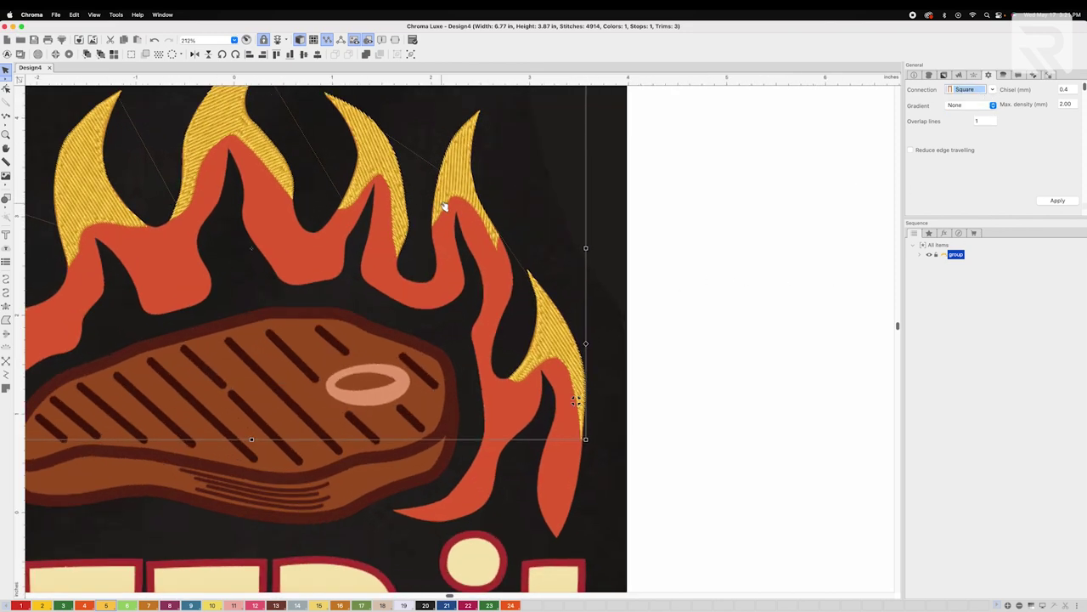
click(404, 162)
Change the flame tip group's stitch connection to Square and apply it
scroll(448, 295, up, 3)
scroll(437, 276, up, 5)
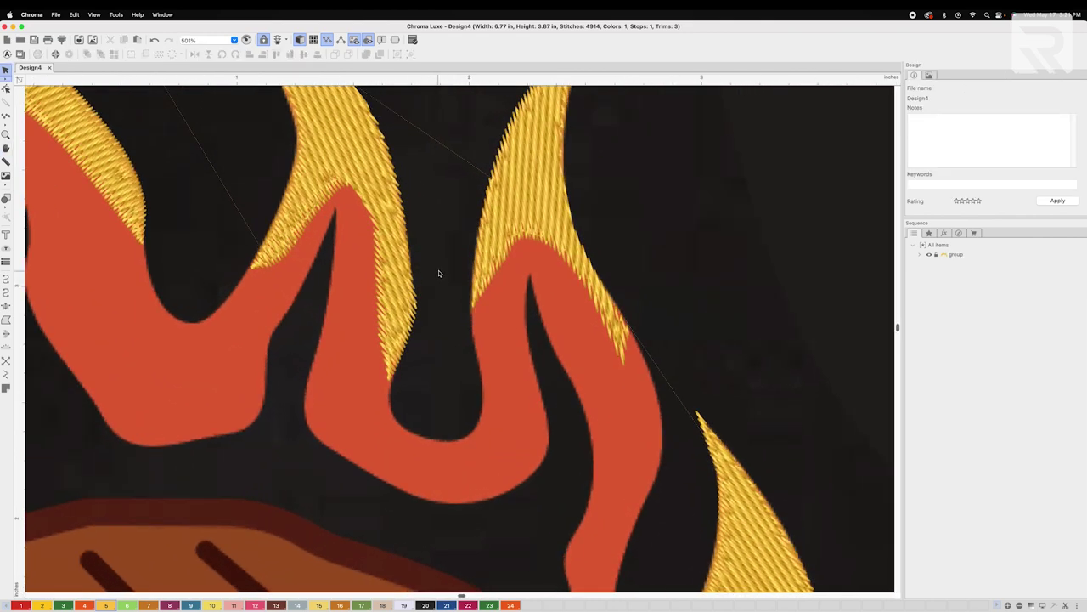
click(531, 177)
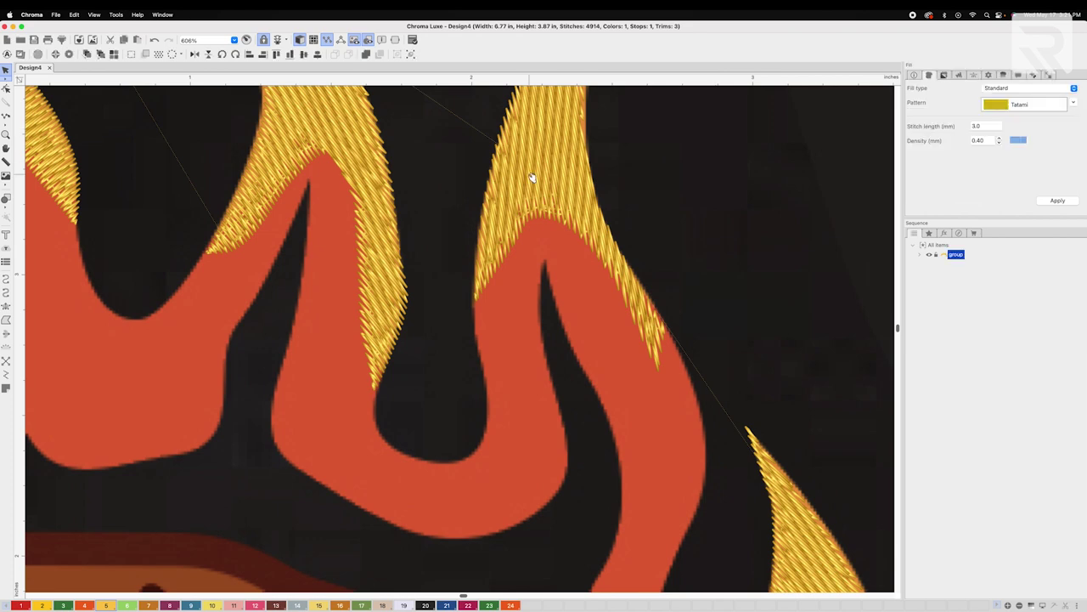
click(988, 75)
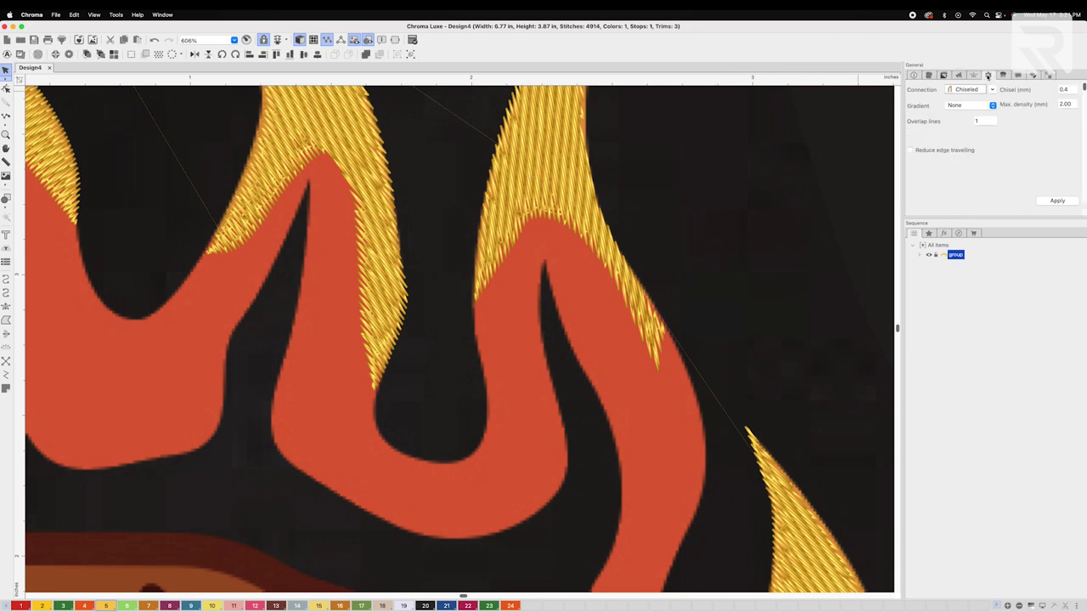
click(991, 90)
click(981, 108)
click(1059, 201)
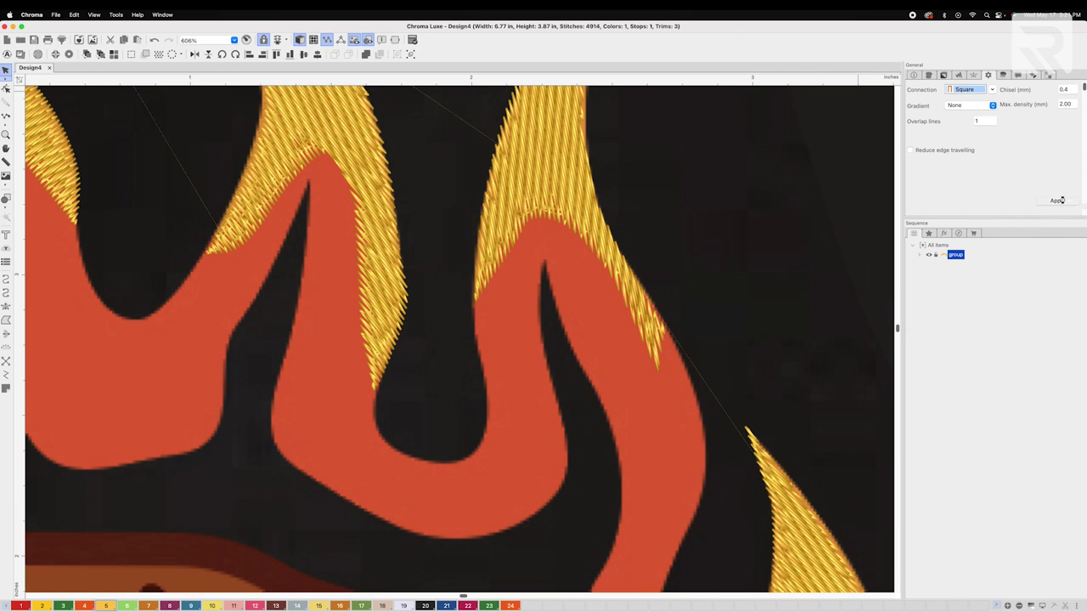
Set the flame tip group's end command to trim and apply it
scroll(489, 187, down, 10)
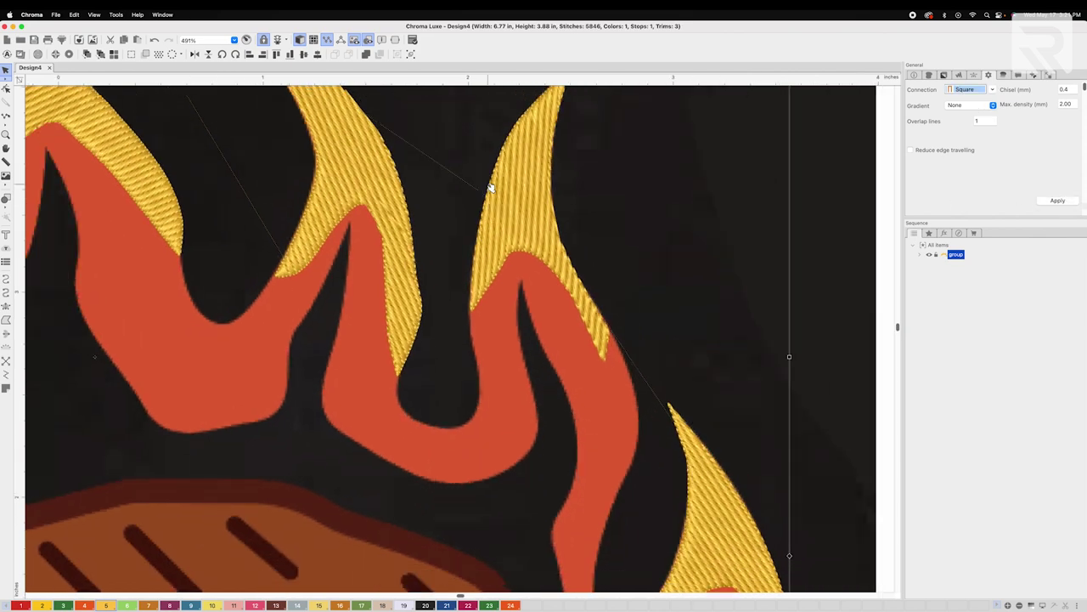
scroll(488, 187, down, 2)
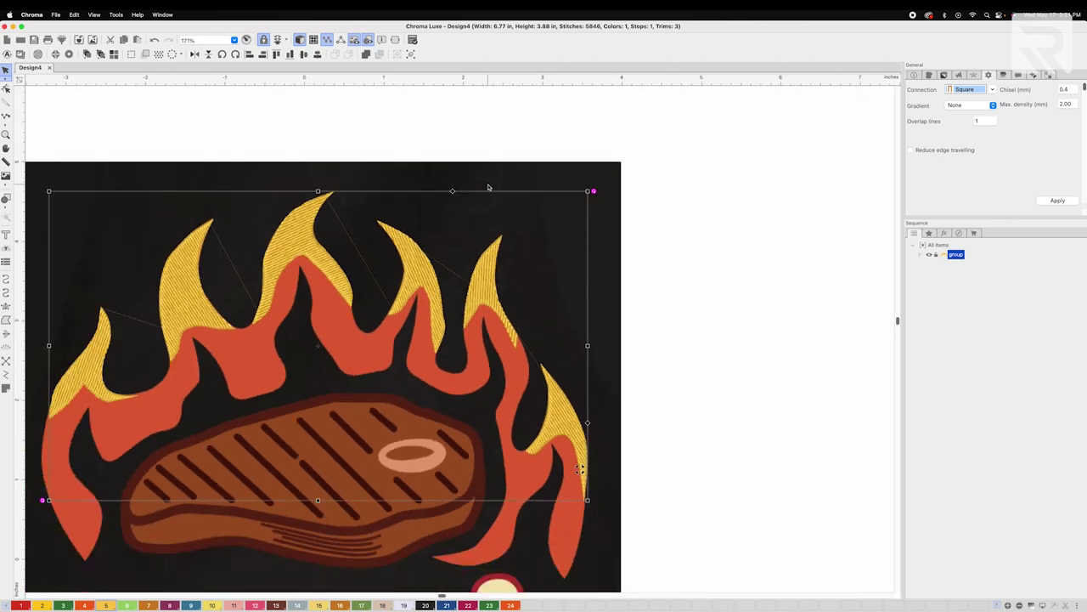
click(1019, 75)
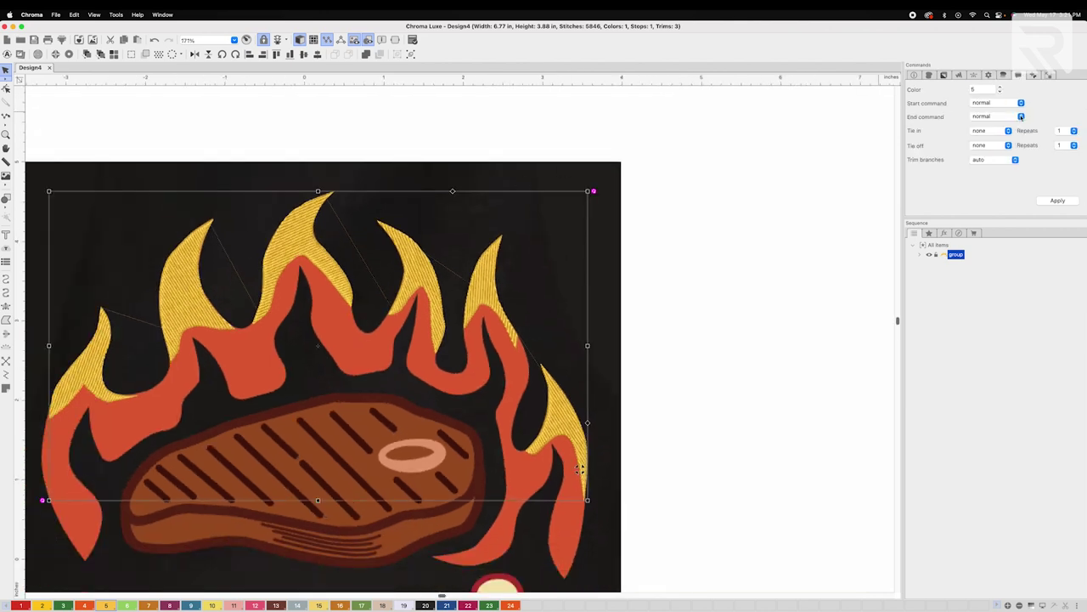
click(1021, 116)
click(989, 129)
click(1052, 201)
Deselect the flame tip group and hide it so the artwork beneath is uncovered
click(740, 284)
key(space)
drag(740, 291, 840, 165)
key(space)
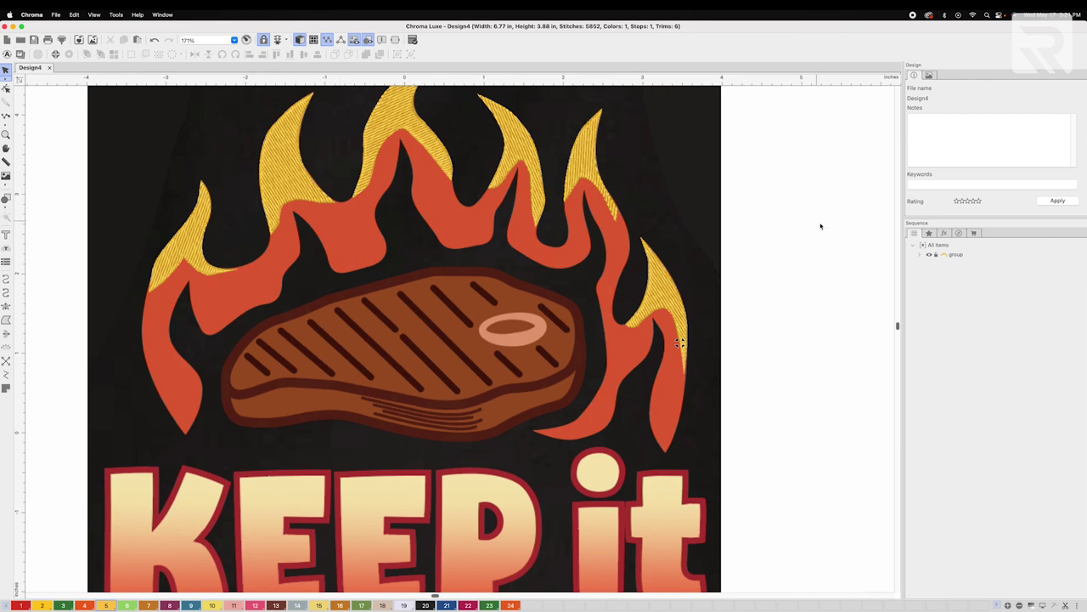
click(928, 254)
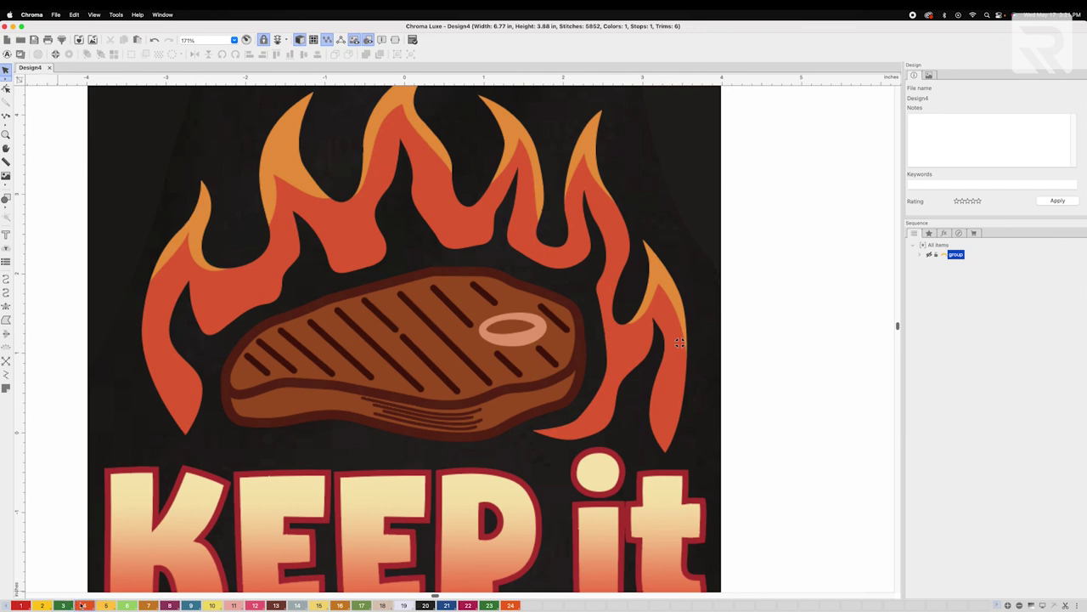
Trace the whole red flame shape around the steak as one closed complex fill in thread color 4
click(6, 319)
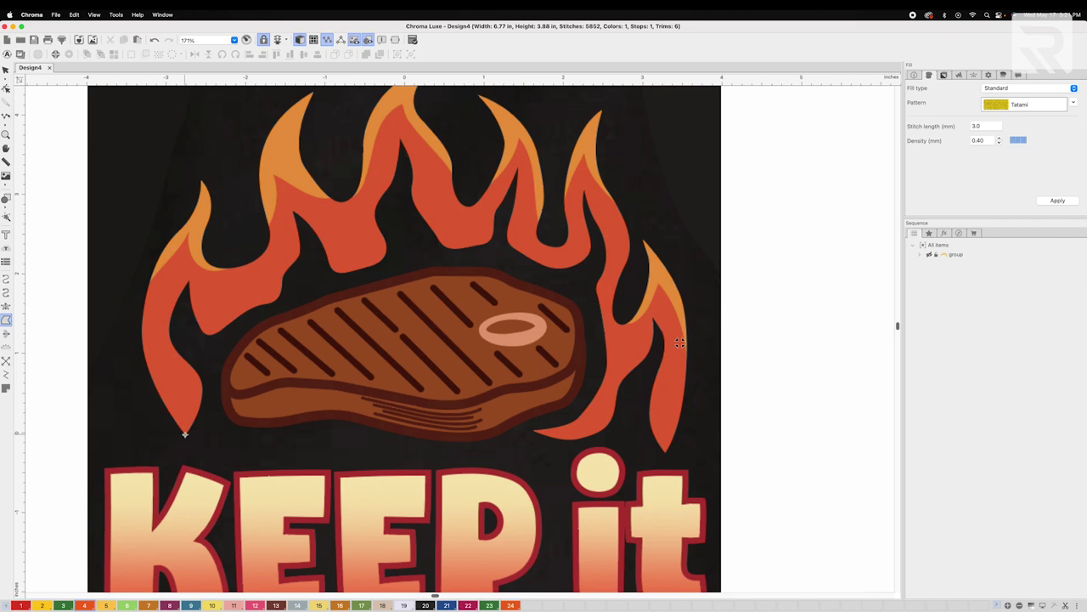
click(154, 384)
click(141, 334)
click(157, 275)
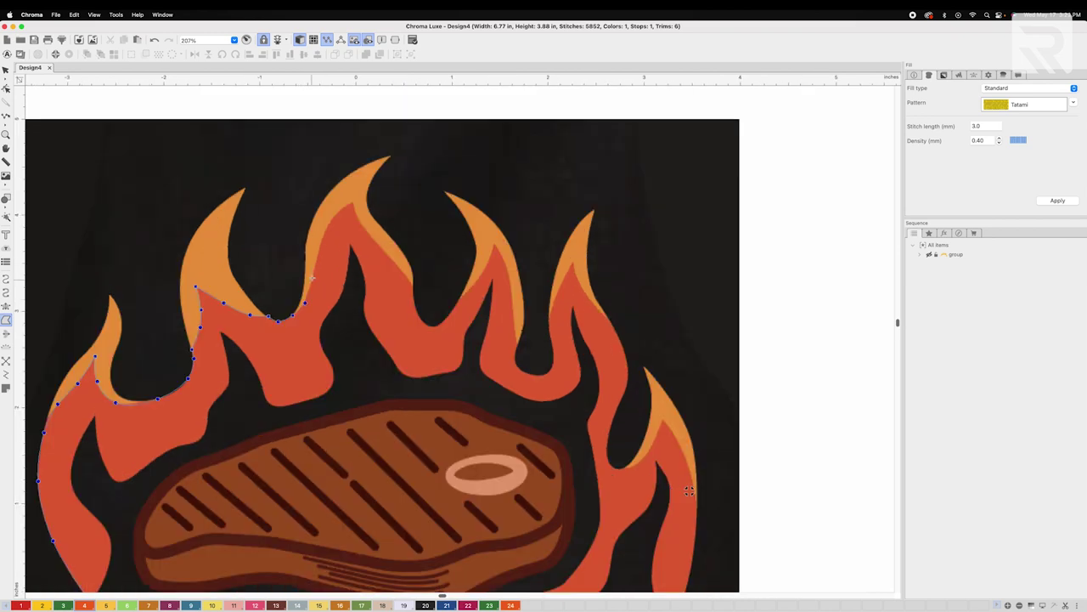
click(321, 243)
click(335, 217)
click(352, 203)
click(366, 229)
click(401, 270)
click(412, 283)
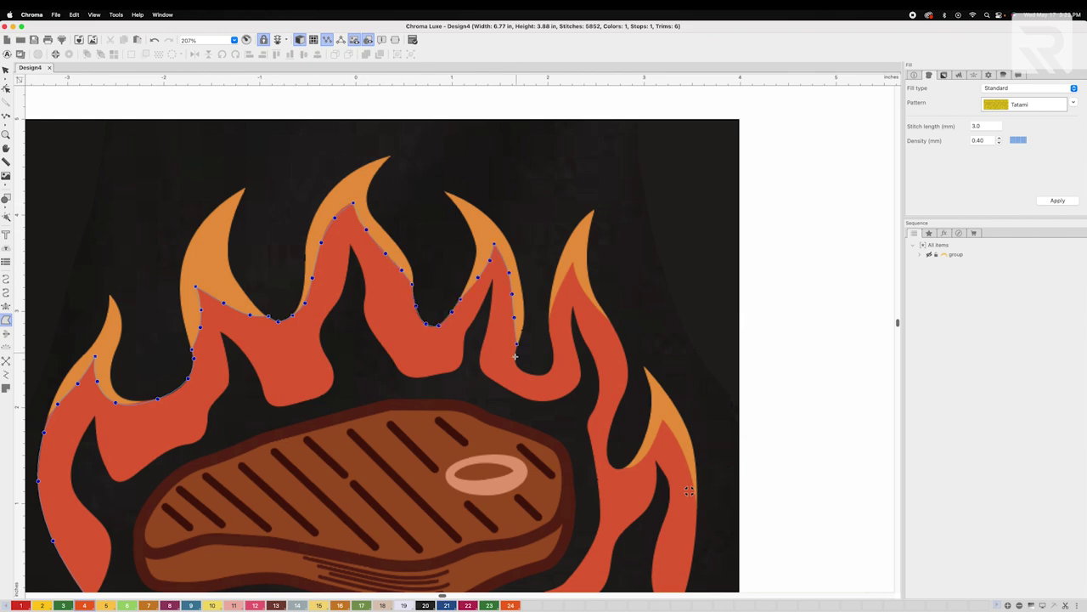
click(515, 363)
click(528, 374)
click(550, 373)
click(553, 303)
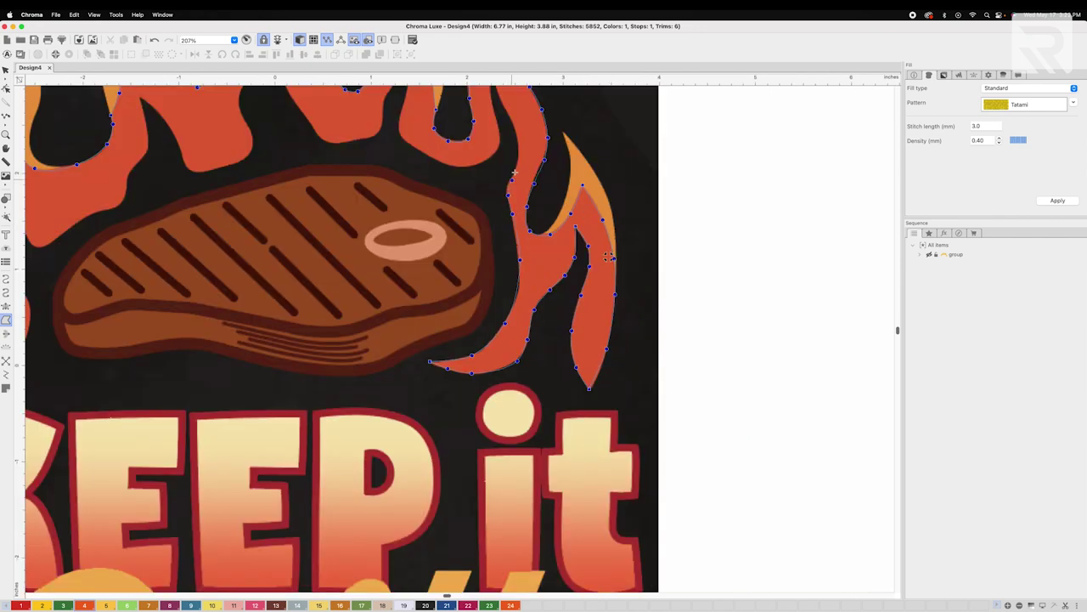
key(space)
drag(517, 157, 543, 340)
click(523, 279)
click(520, 273)
click(517, 254)
click(516, 286)
click(521, 303)
click(524, 317)
click(302, 206)
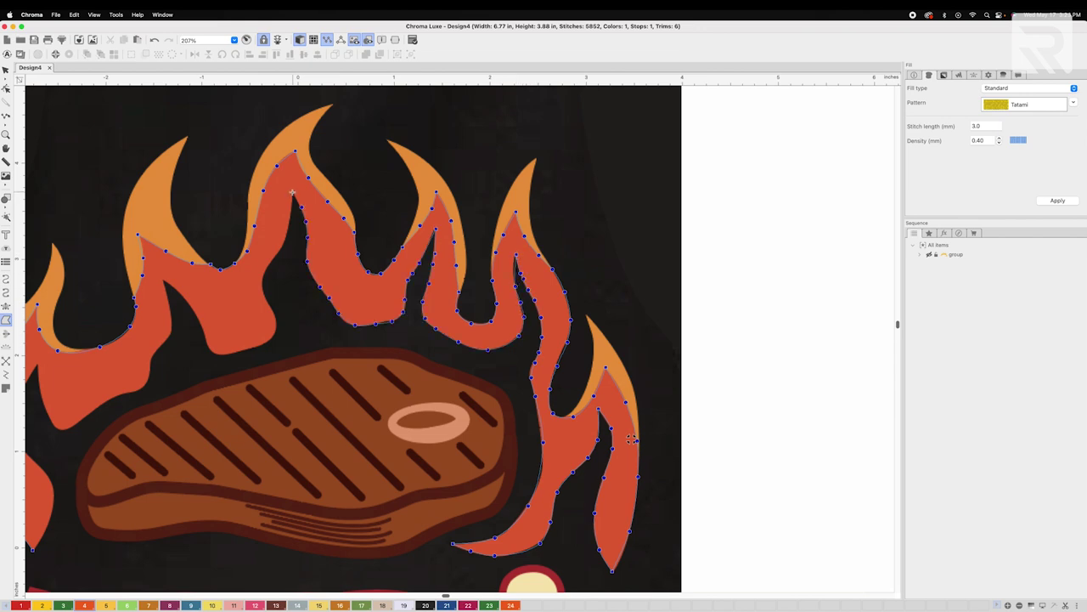
click(293, 192)
click(289, 222)
click(278, 253)
click(268, 267)
click(262, 289)
click(267, 342)
click(247, 348)
click(221, 355)
click(206, 344)
click(195, 309)
click(181, 294)
click(165, 280)
click(171, 309)
click(315, 404)
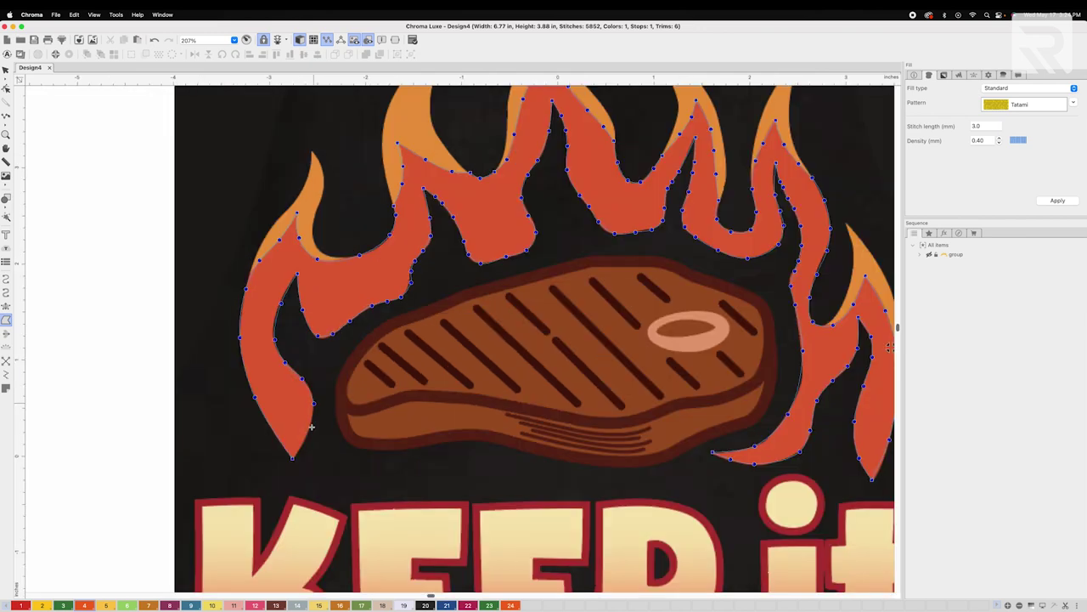
click(307, 438)
click(292, 458)
key(Return)
Tilt the red flame fill's stitch angle slightly off horizontal and move its end point to the outer edge of the leftmost flame
scroll(446, 336, down, 2)
drag(314, 294, 278, 301)
click(6, 88)
drag(630, 315, 630, 284)
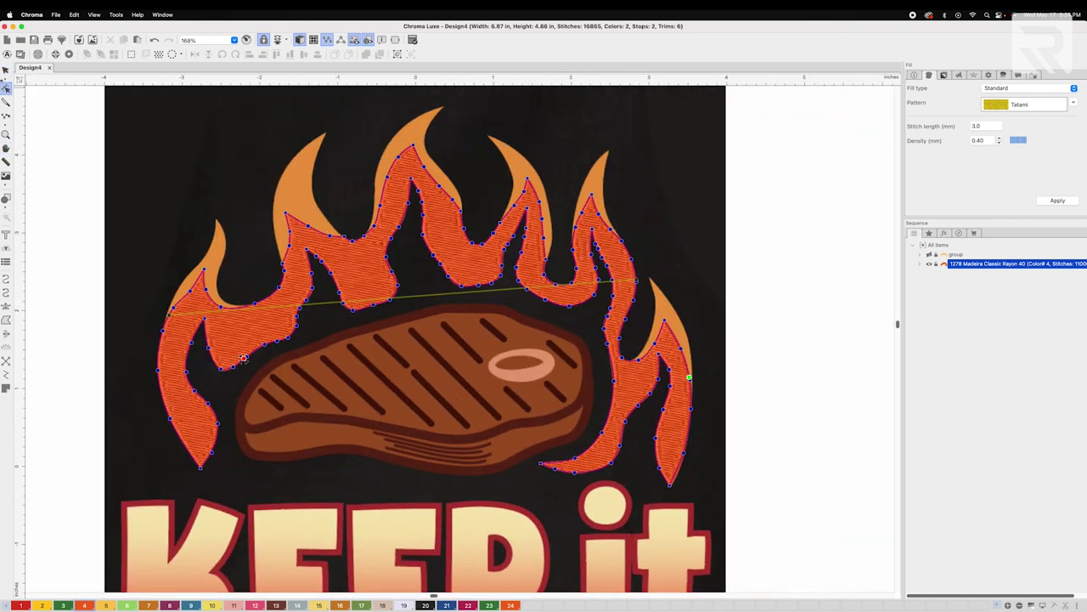
click(6, 71)
double_click(488, 265)
click(157, 364)
Change the red flame fill's stitch connection type, apply it, and show the flame tip group again
click(7, 71)
click(988, 75)
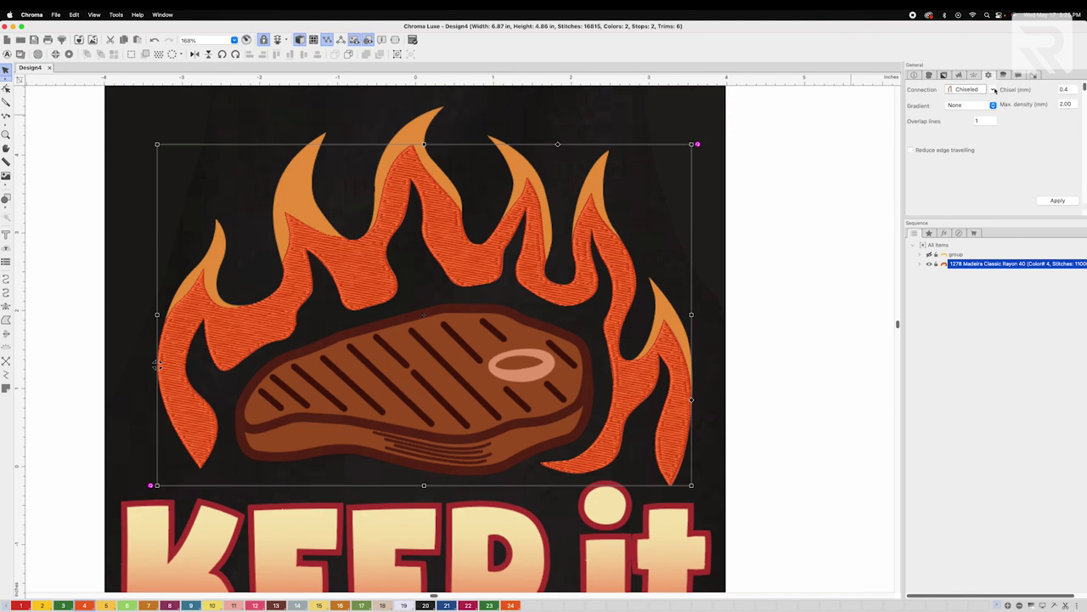
click(1058, 200)
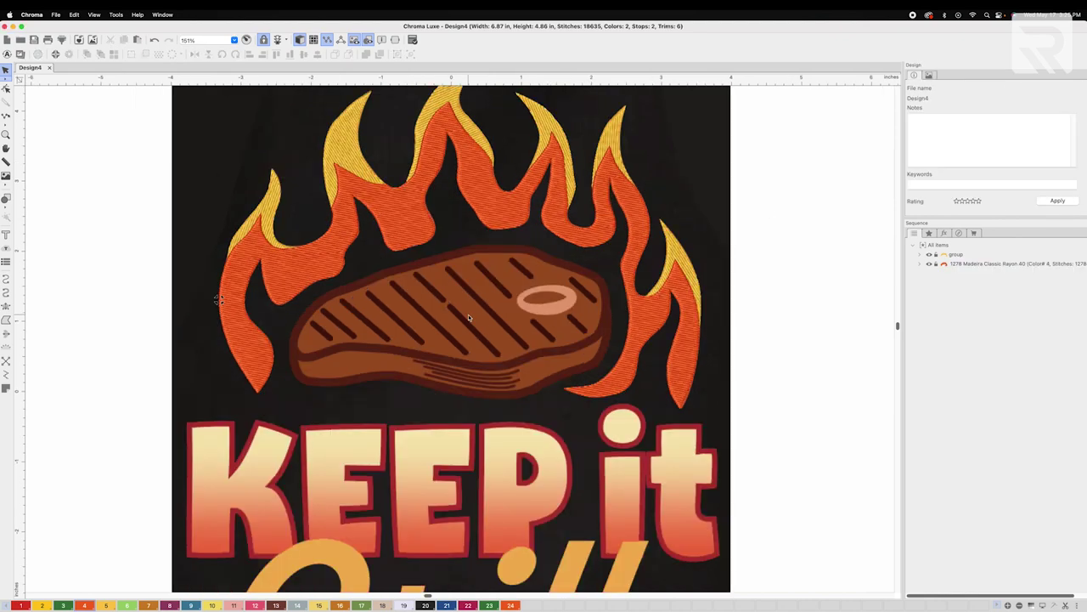
Trace the steak along the middle of its dark border as a closed complex fill in thread color 7
scroll(468, 317, up, 5)
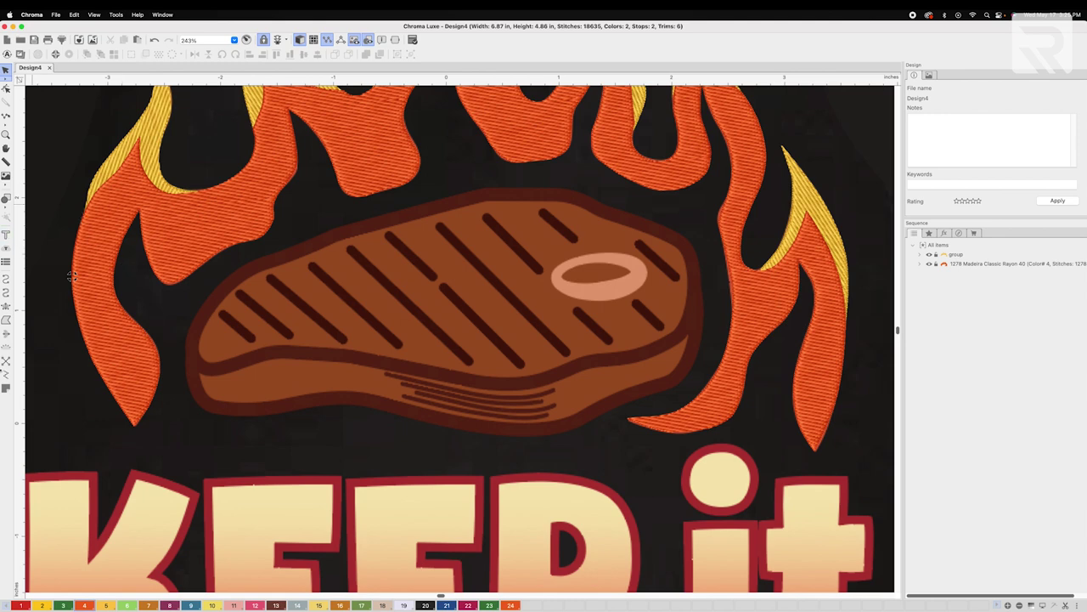
key(f)
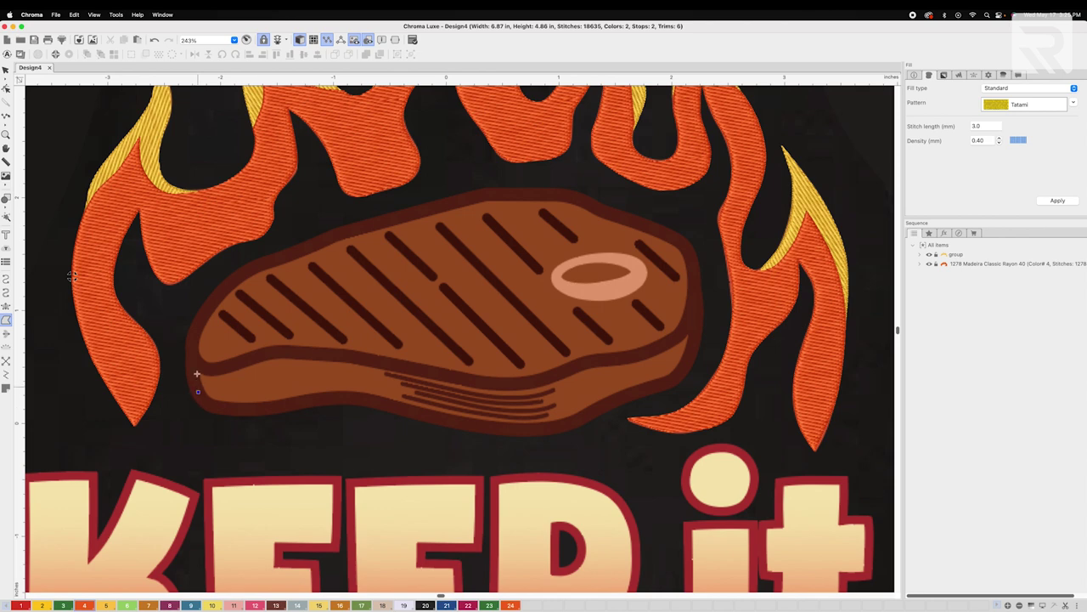
click(193, 363)
click(203, 318)
click(250, 268)
click(316, 243)
click(394, 219)
click(466, 197)
click(527, 194)
click(577, 200)
click(602, 210)
click(637, 224)
click(679, 241)
click(692, 266)
click(697, 310)
click(693, 346)
click(683, 371)
click(669, 382)
click(631, 392)
click(591, 412)
click(540, 432)
click(454, 423)
click(386, 407)
click(338, 399)
click(299, 407)
click(262, 411)
click(230, 411)
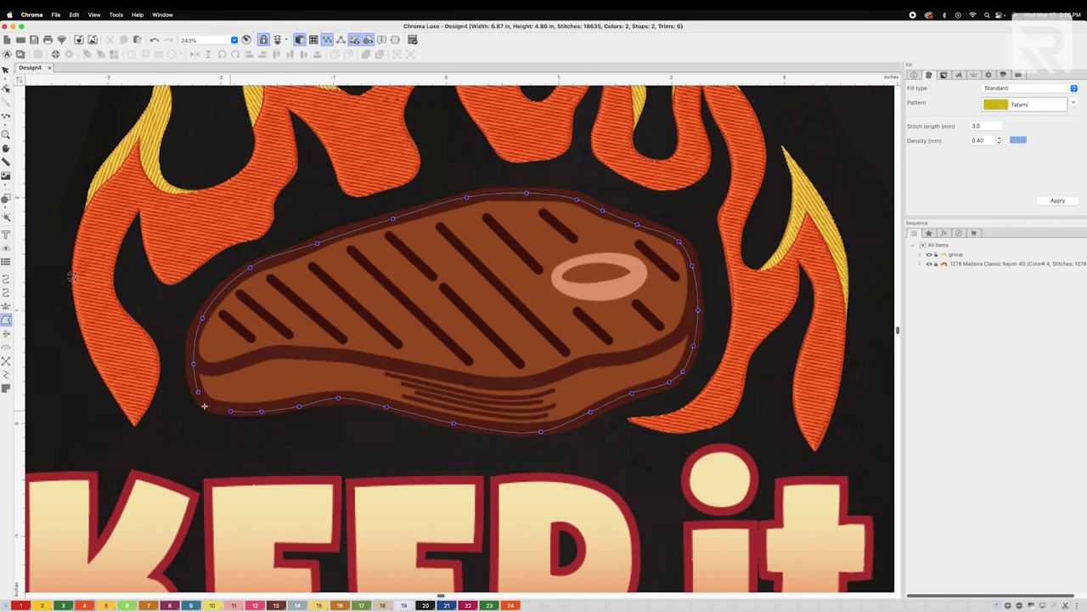
click(198, 391)
click(6, 72)
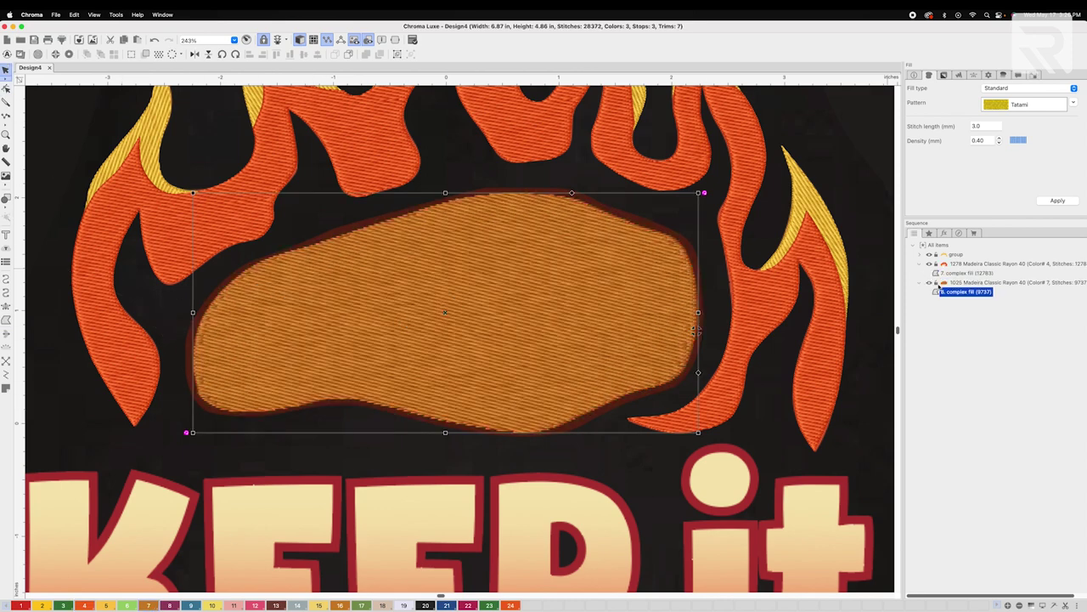
Duplicate the steak fill by copying and pasting, and convert the copy to a Steil border
click(930, 283)
key(super+c)
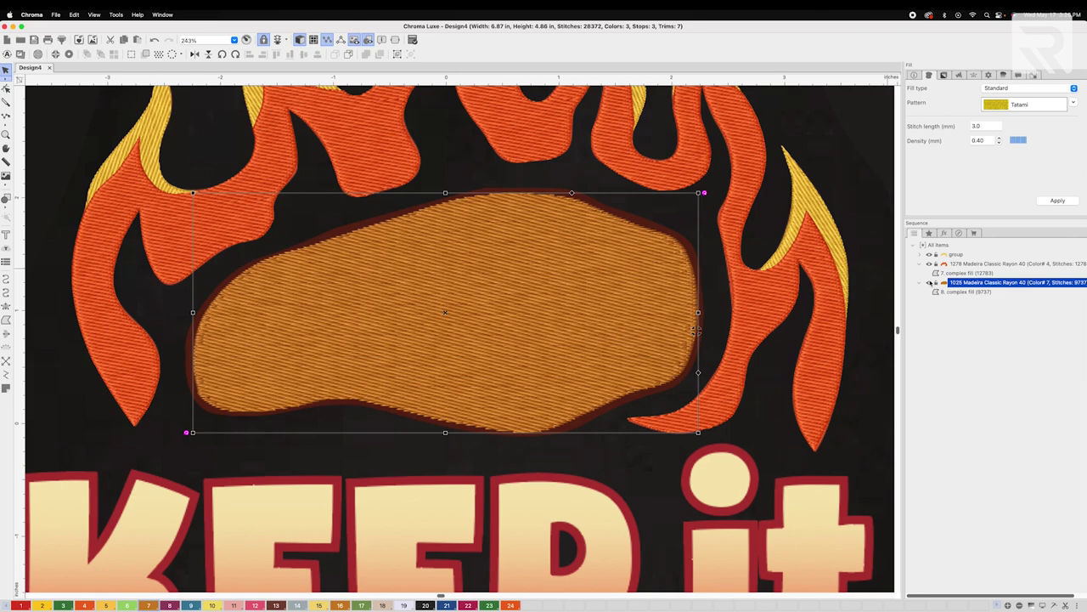
key(super+v)
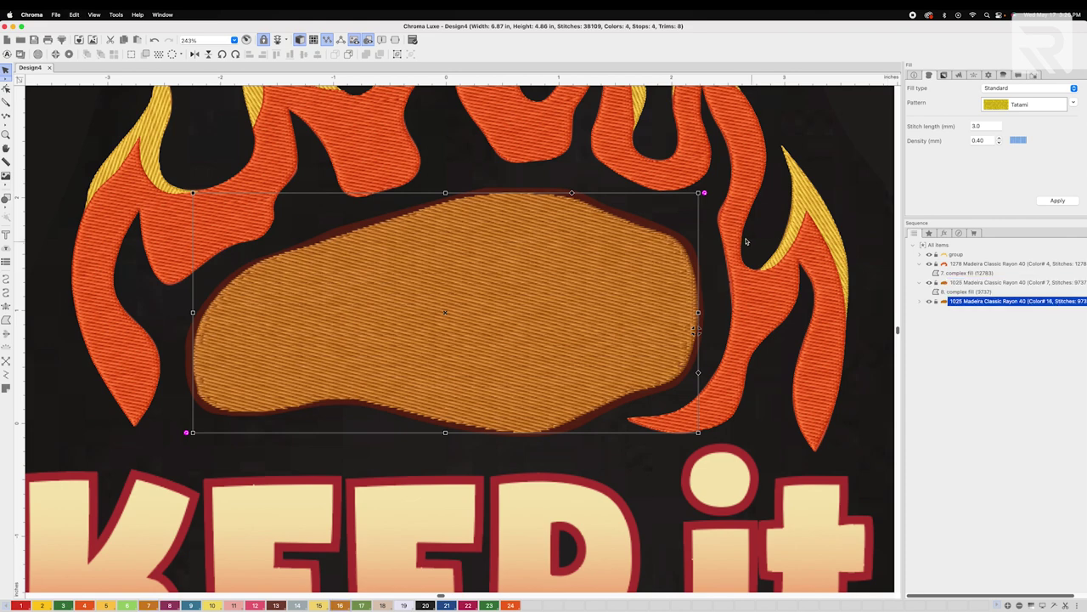
right_click(639, 244)
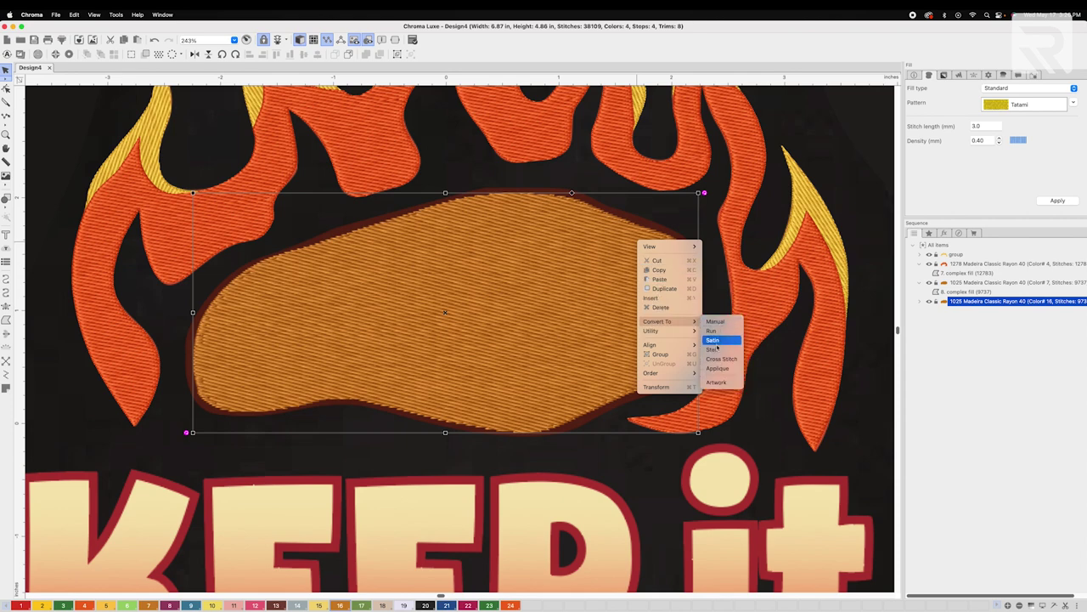
click(716, 350)
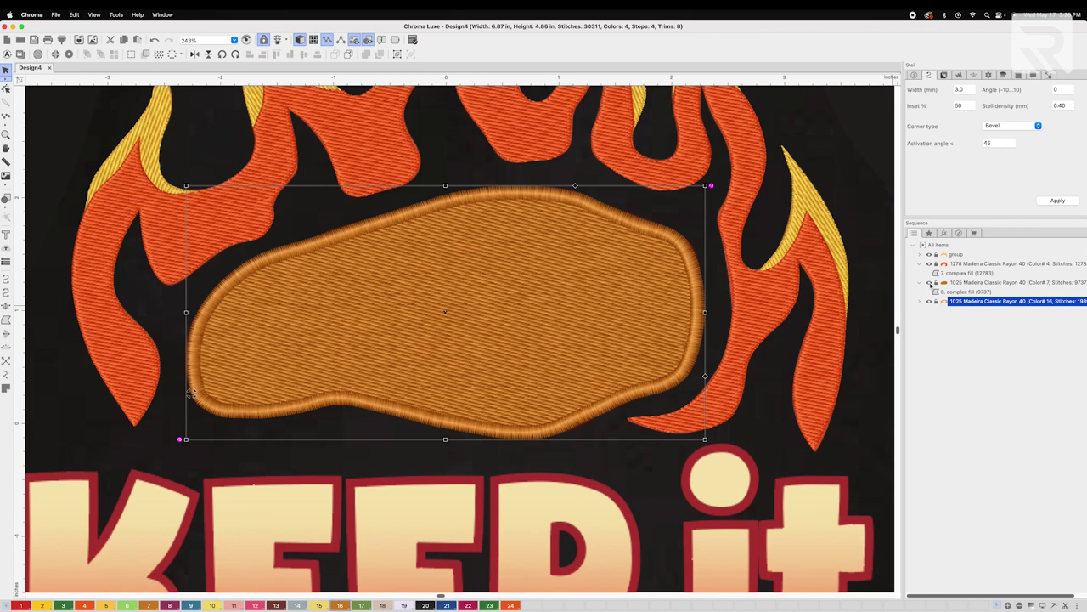
Hide the steak's complex fill and recolor the steil border with thread color 13
click(931, 283)
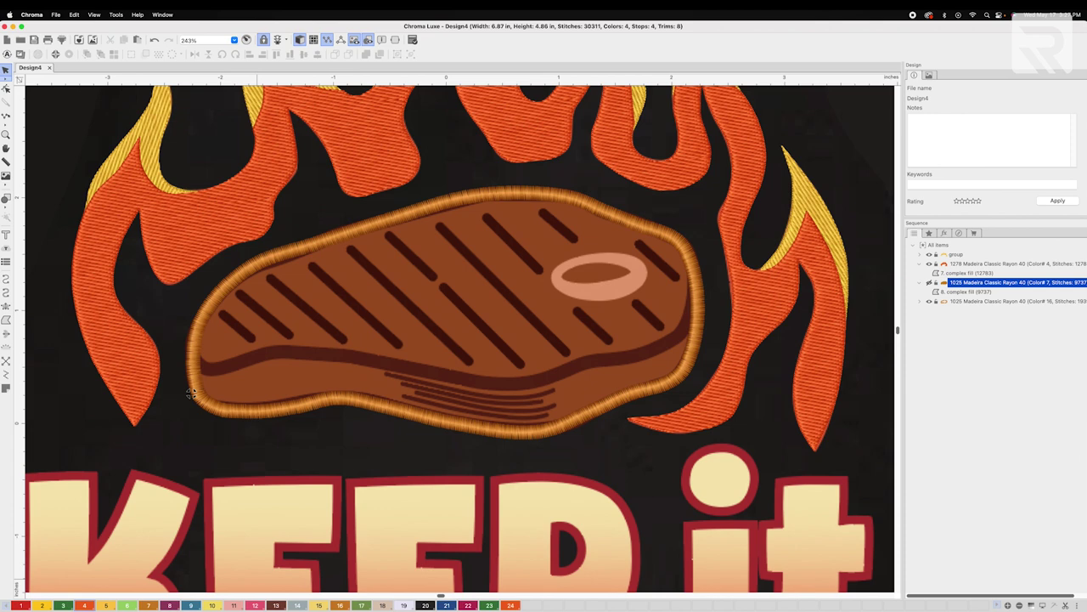
click(191, 364)
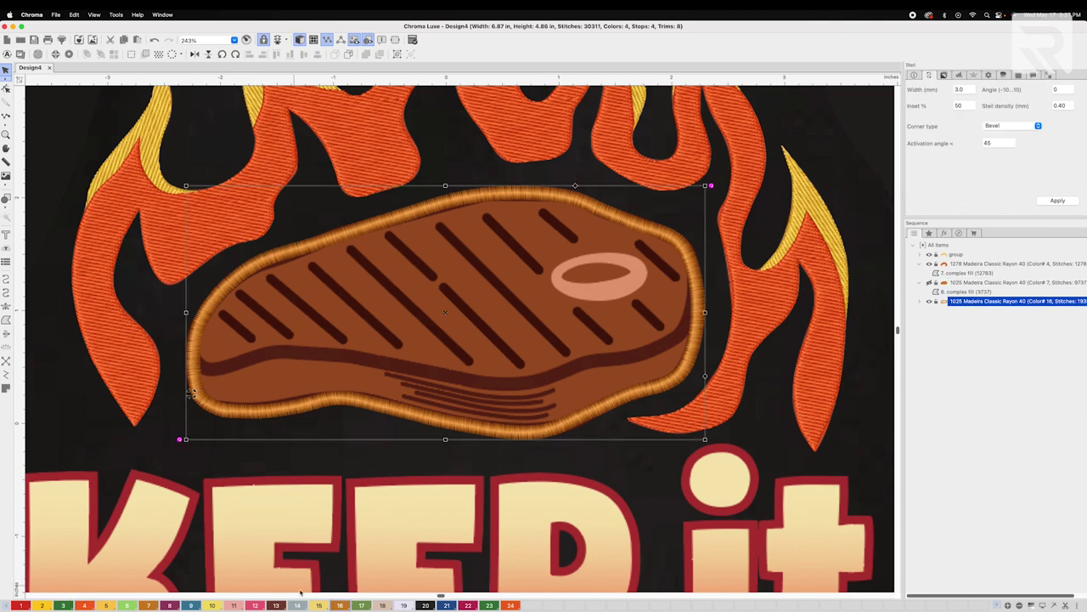
click(276, 605)
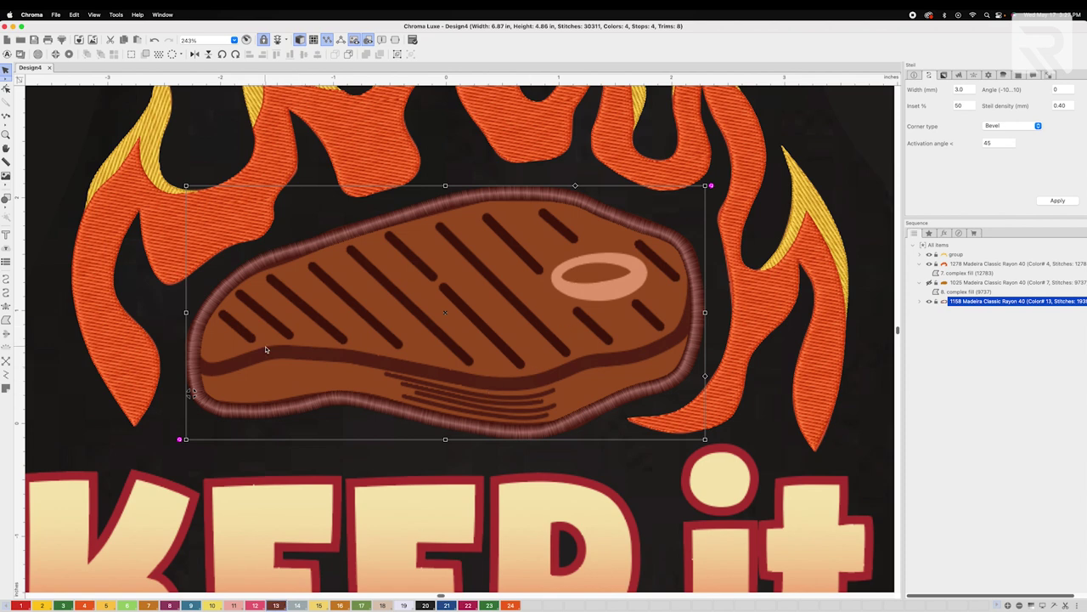
Draw a steil line along the dark seam across the steak from border to border, in thread color 13
click(6, 292)
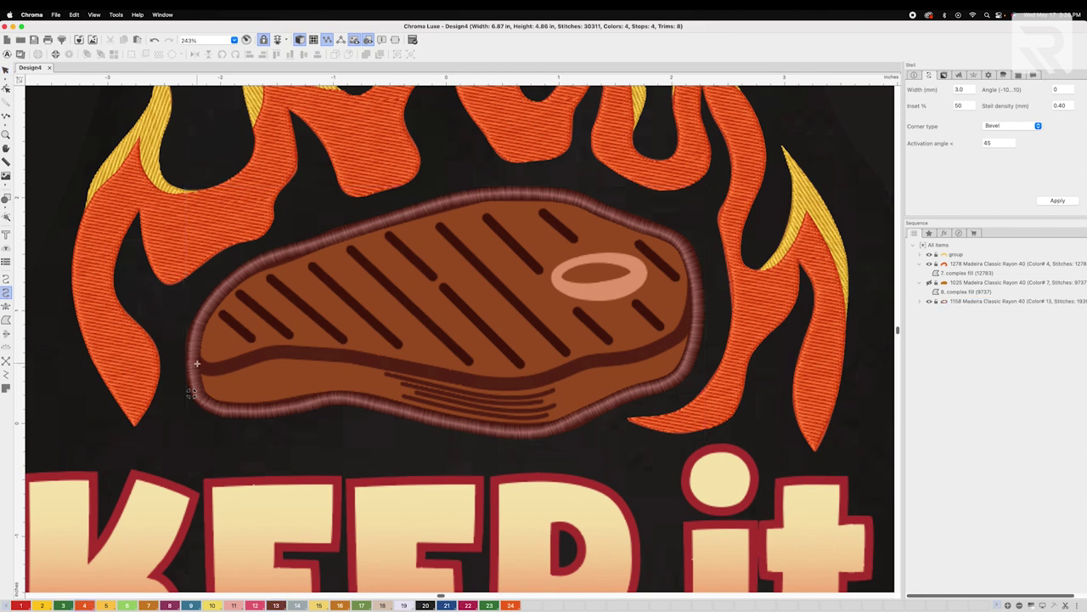
click(194, 364)
click(247, 361)
click(288, 352)
click(357, 357)
click(435, 372)
click(483, 382)
click(528, 383)
click(570, 369)
click(591, 360)
click(614, 357)
click(646, 350)
click(679, 335)
click(690, 319)
click(698, 294)
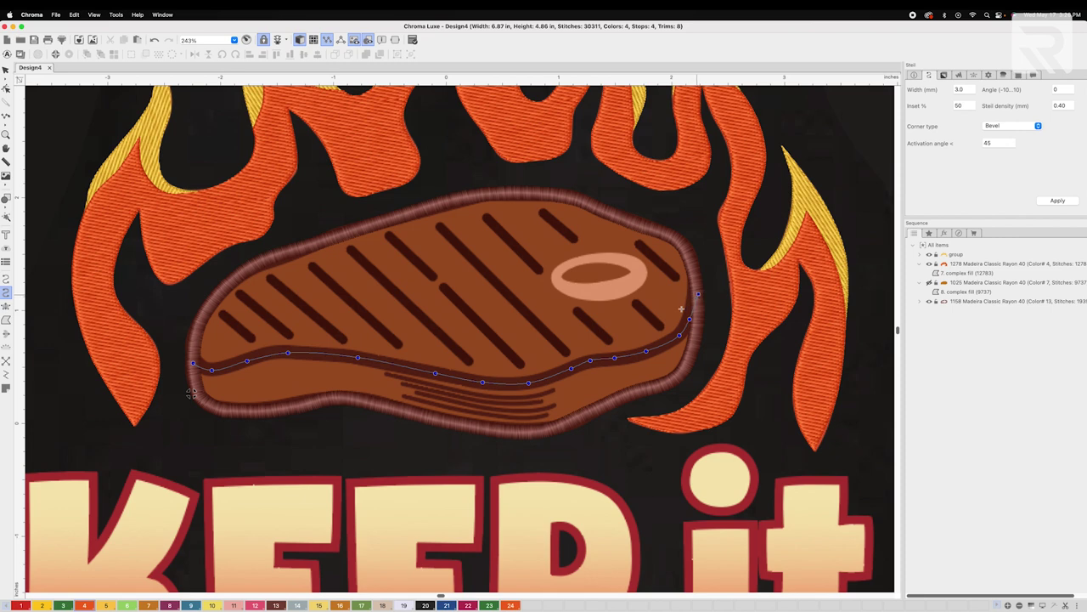
key(Return)
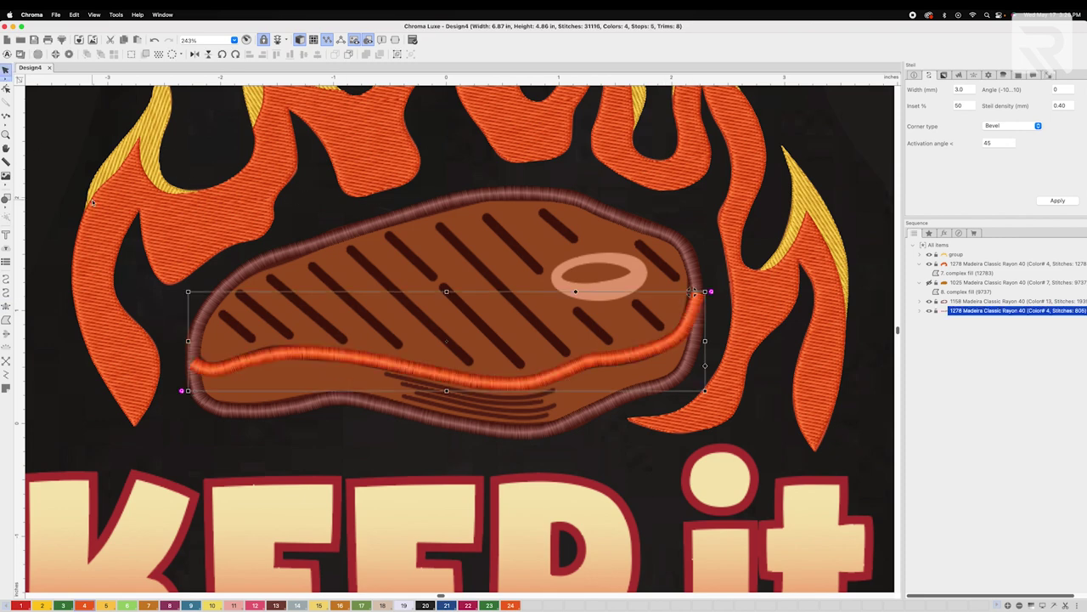
click(276, 605)
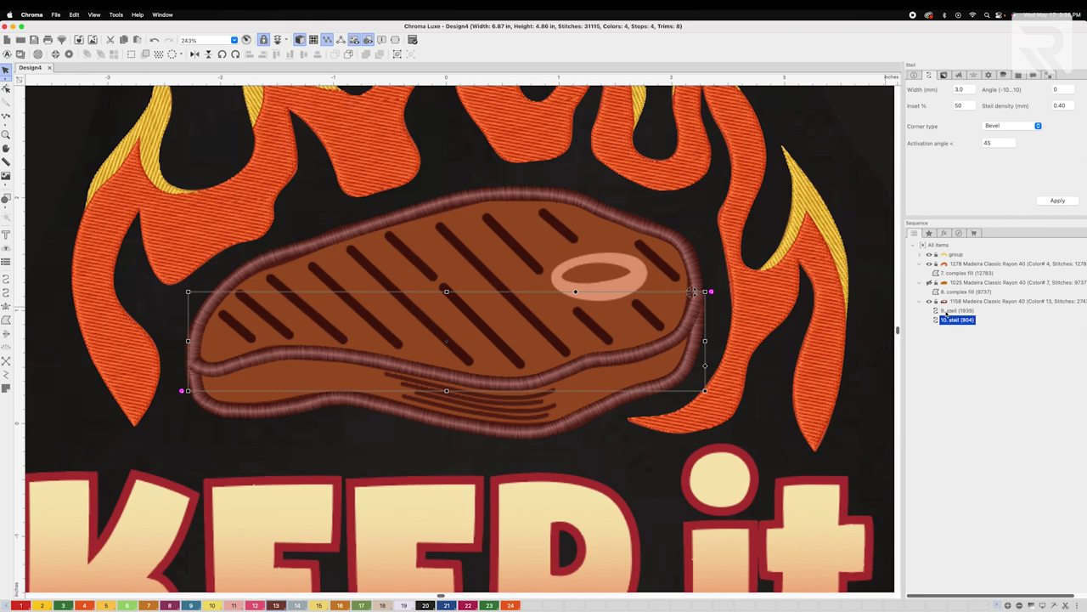
Move the seam's steil line backward in the order so it sews before the steak border
right_click(610, 352)
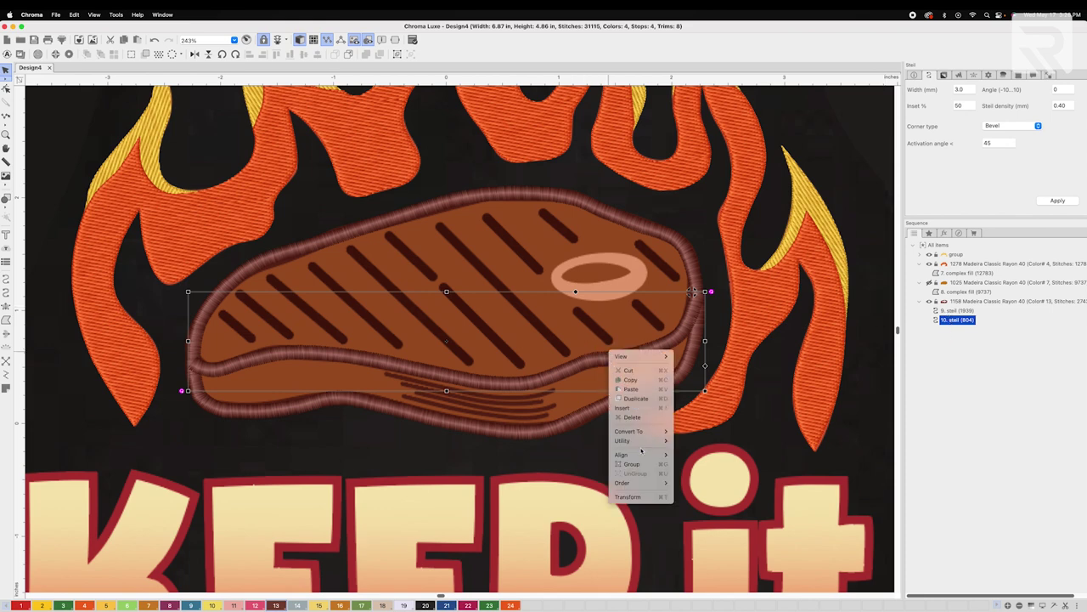
mouse_move(654, 482)
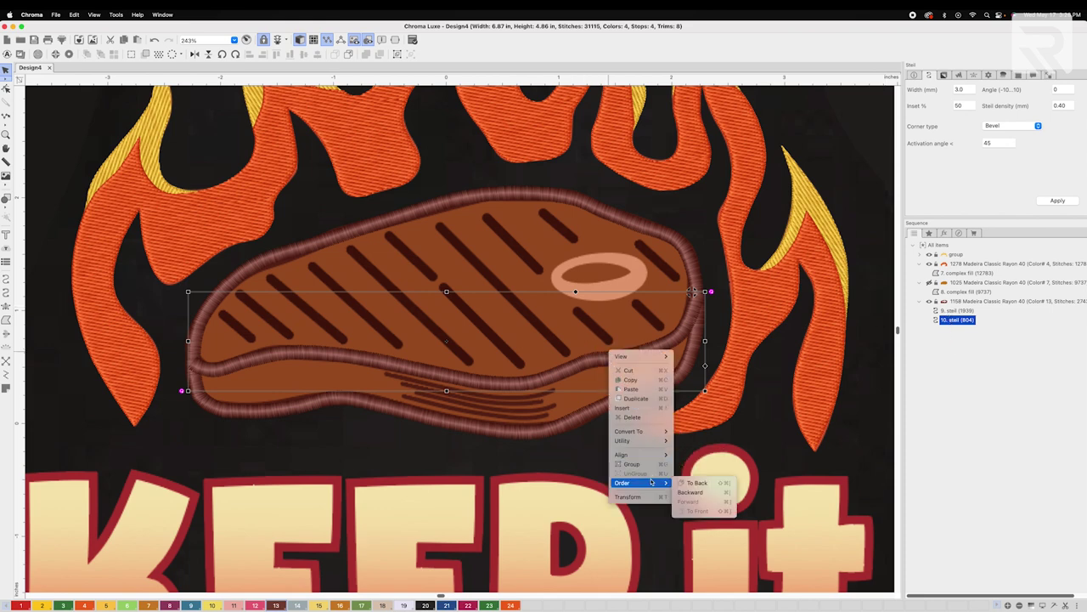
click(695, 493)
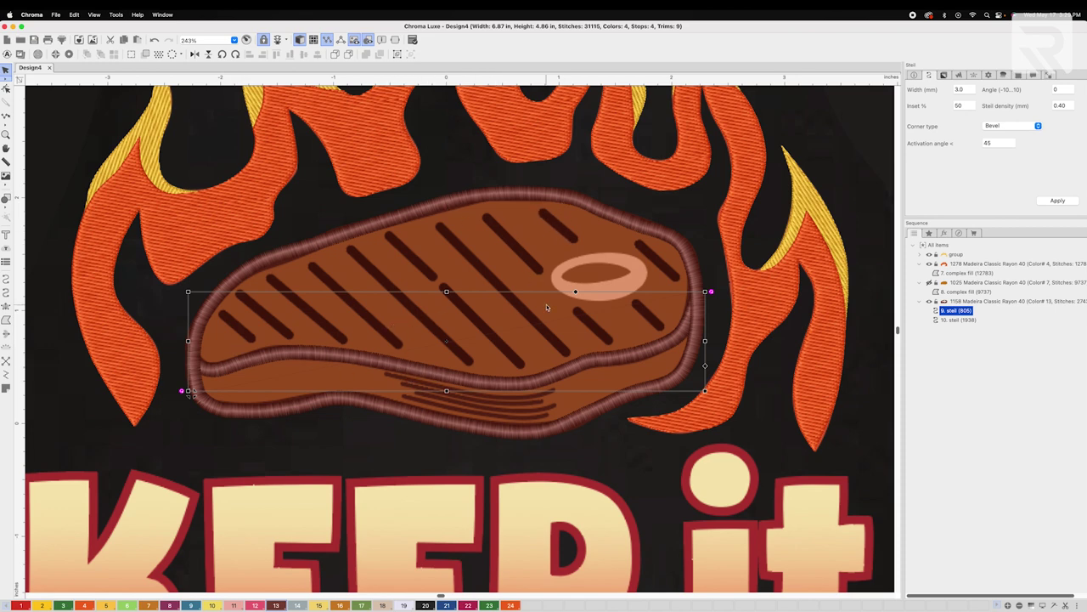
Draw a steil line over the steak's leftmost grill mark, recolor it with thread color 13 and deselect it
click(6, 292)
click(221, 315)
click(254, 339)
right_click(253, 340)
click(6, 70)
click(243, 329)
click(277, 605)
key(Escape)
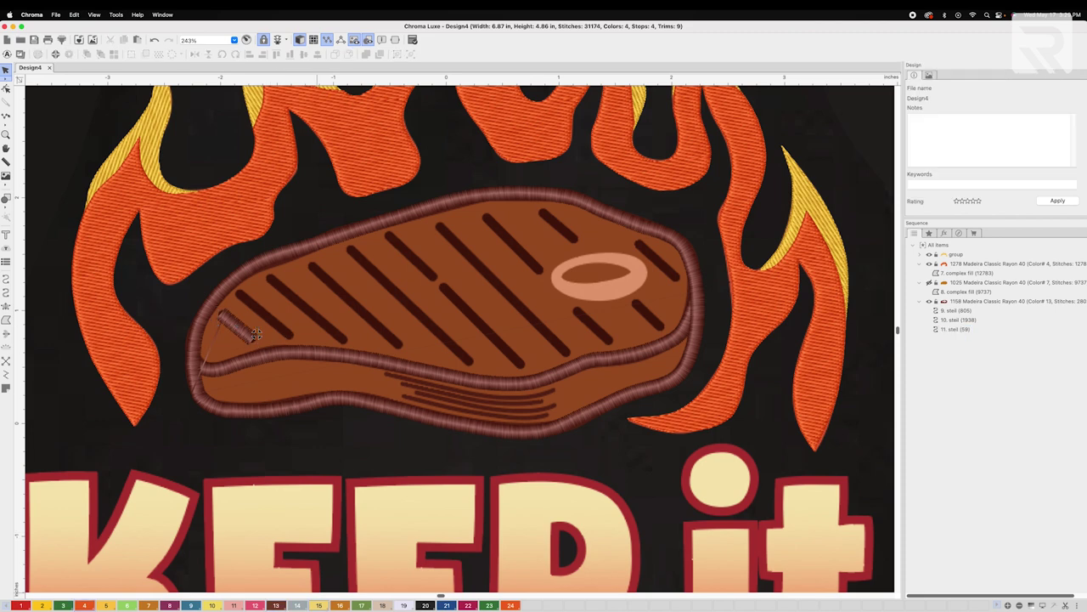
Draw steil lines over the next four grill marks, working rightward from the leftmost one
click(6, 291)
click(240, 291)
click(289, 336)
right_click(289, 335)
click(344, 340)
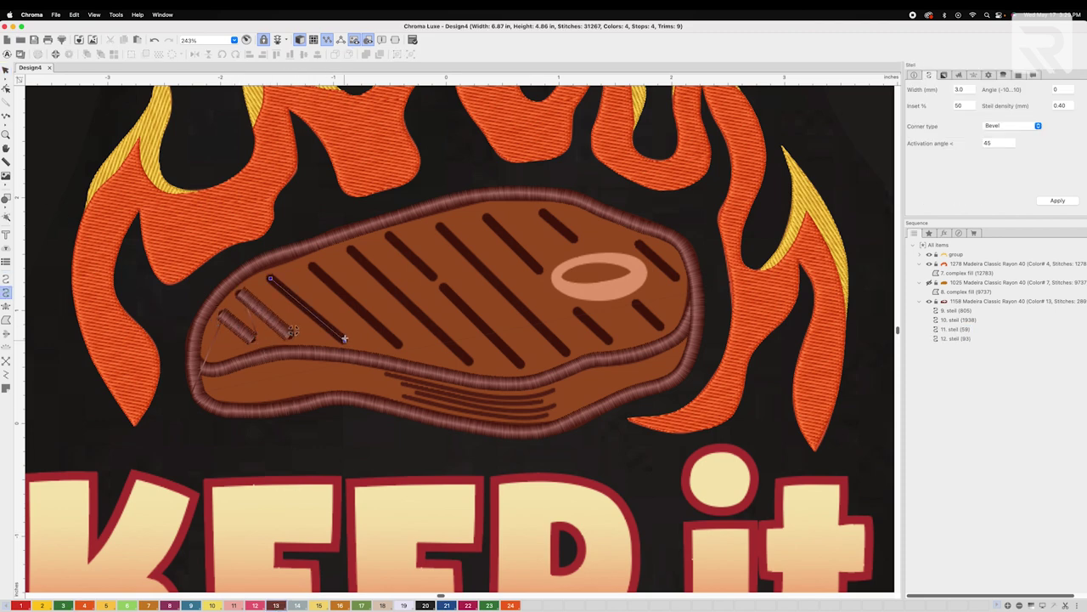
key(Return)
click(311, 265)
click(401, 345)
key(Return)
click(351, 249)
click(468, 360)
key(Return)
Draw steil lines over the four grill marks in the middle of the steak, up to the pink ring
click(389, 234)
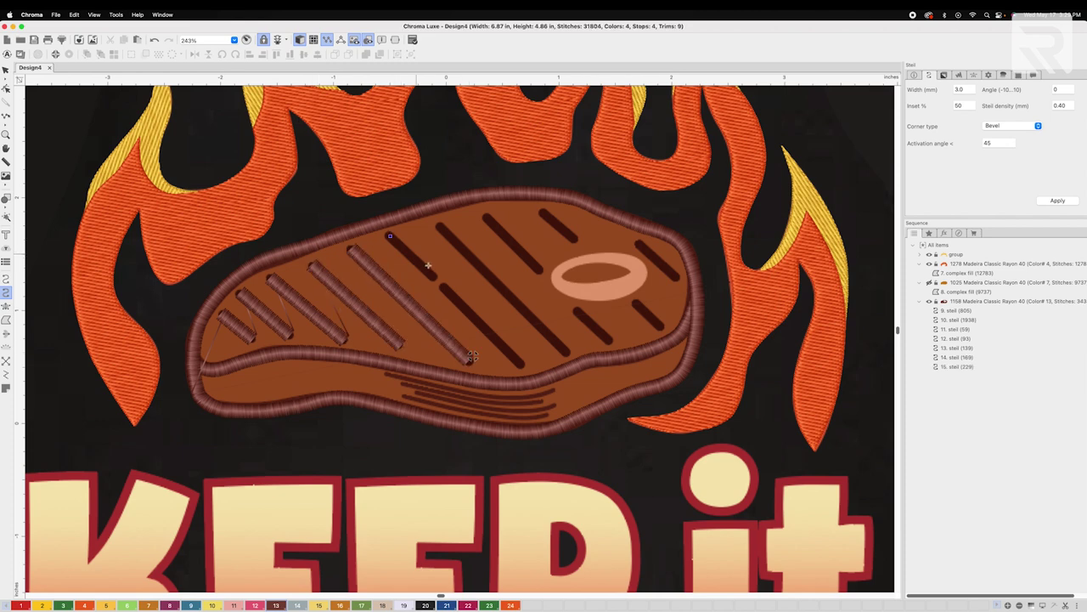
click(433, 277)
key(Return)
click(442, 287)
click(522, 364)
key(Return)
click(436, 234)
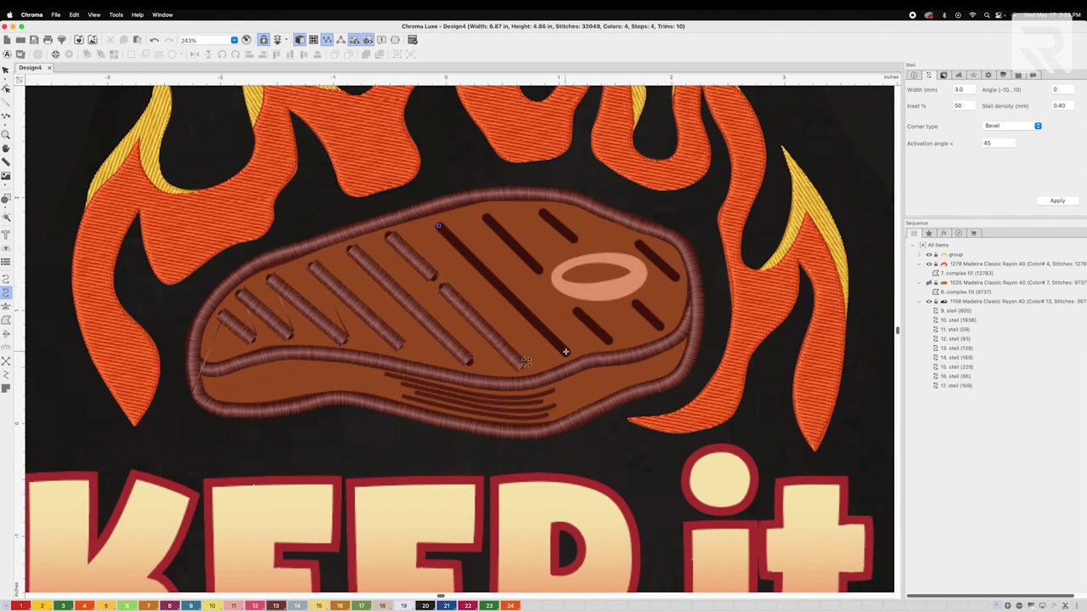
click(568, 352)
key(Return)
click(487, 216)
click(542, 272)
key(Return)
Draw steil lines over the four remaining short grill marks around the pink ring
click(576, 310)
click(610, 342)
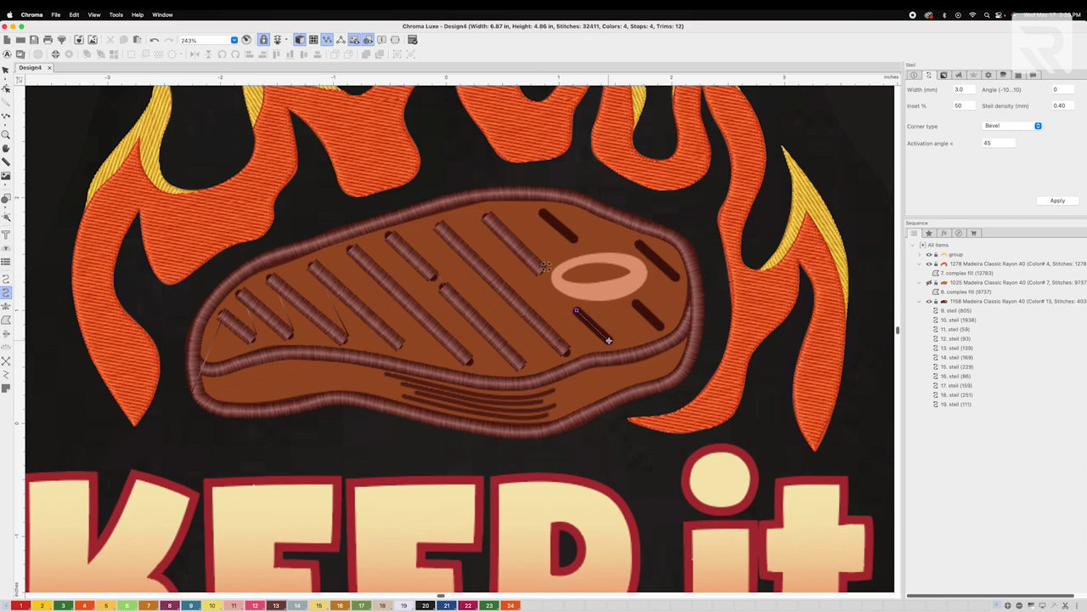
key(Return)
click(542, 214)
click(575, 239)
key(Return)
click(635, 304)
click(659, 327)
key(Return)
click(639, 243)
click(680, 274)
key(Return)
Select all the steil grill marks on the steak and recolor them with thread color 21
click(6, 72)
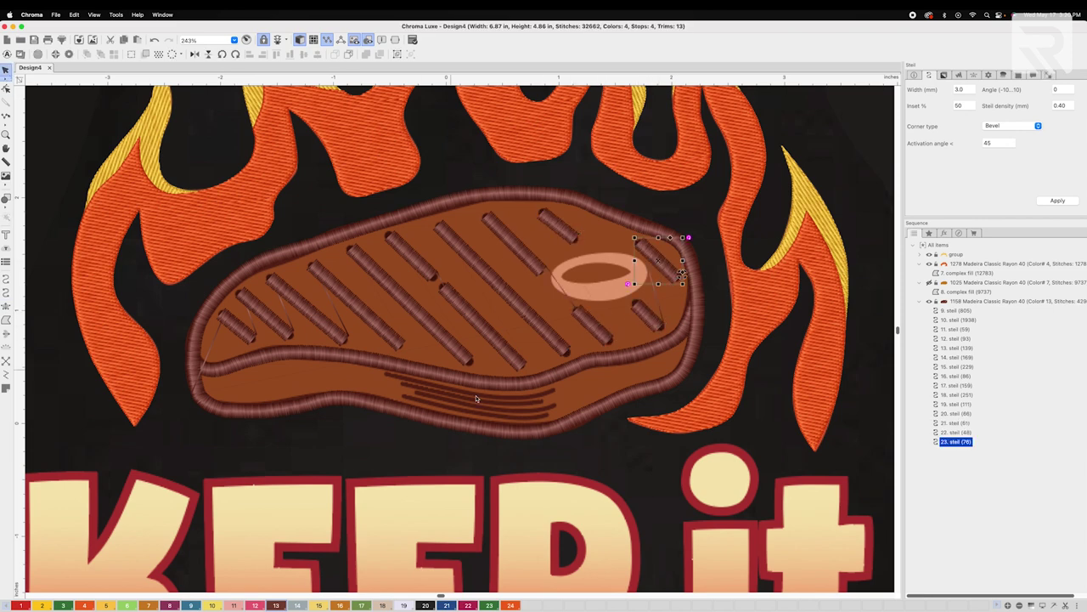
shift+click(562, 233)
shift+click(641, 317)
shift+click(592, 326)
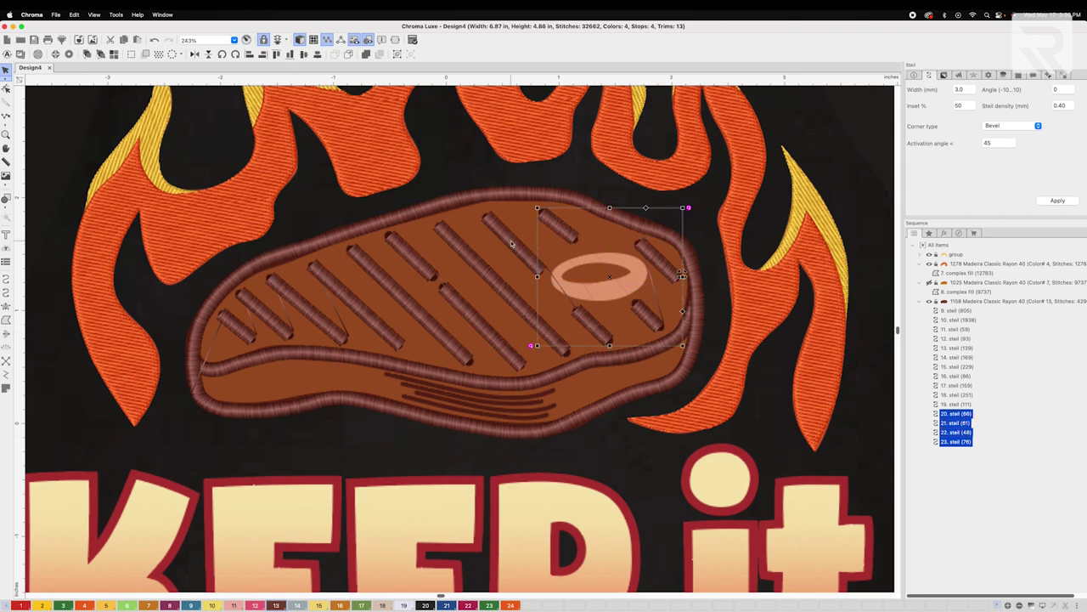
shift+click(513, 243)
shift+click(468, 255)
shift+click(407, 253)
shift+click(383, 280)
shift+click(356, 323)
shift+click(315, 280)
shift+click(281, 301)
shift+click(251, 314)
shift+click(226, 327)
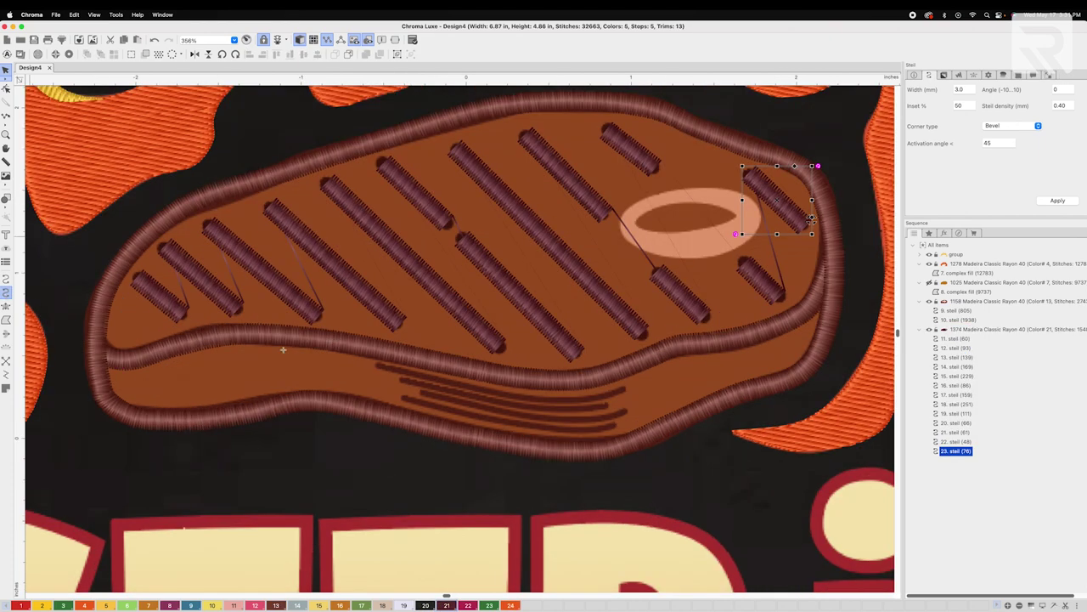
Draw a steil line over the uppermost thin line on the steak's side and set its width to 0.6 mm
click(6, 292)
click(434, 379)
click(510, 395)
click(574, 399)
click(625, 387)
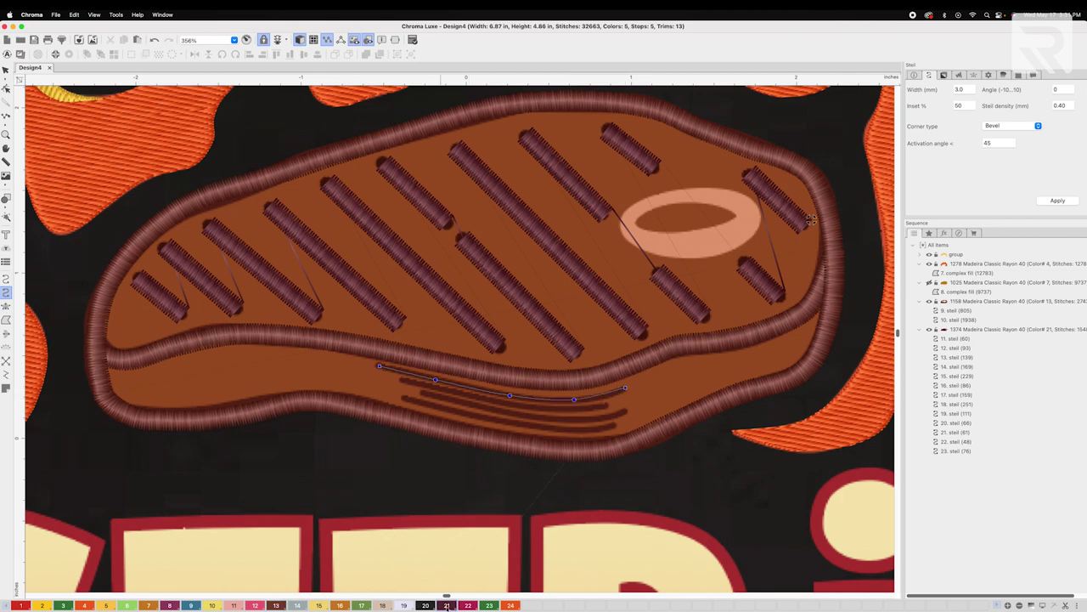
click(5, 68)
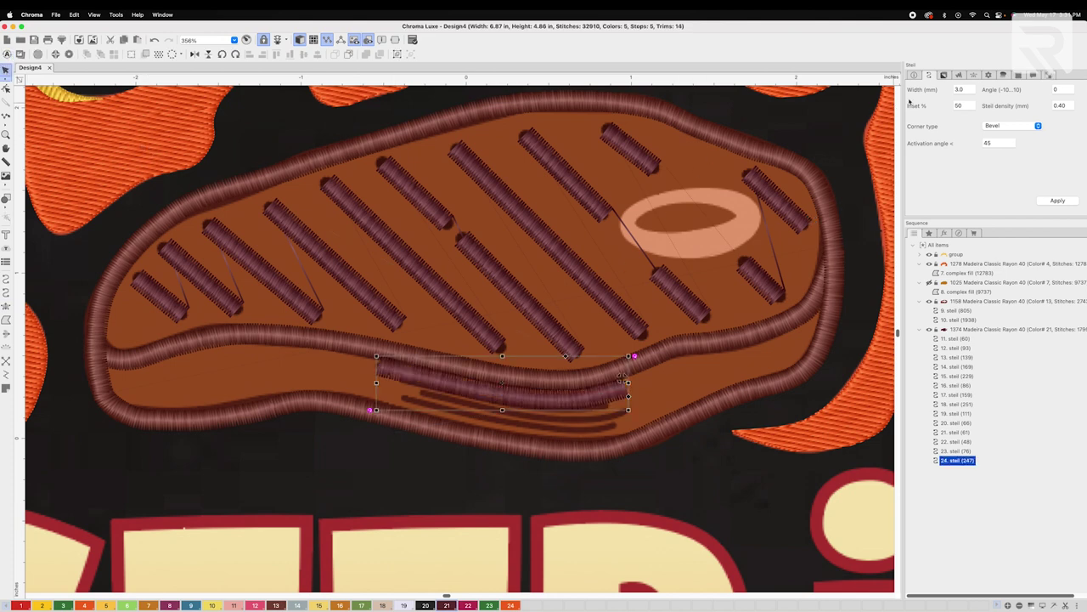
double_click(960, 90)
key(BackSpace)
text(0.6)
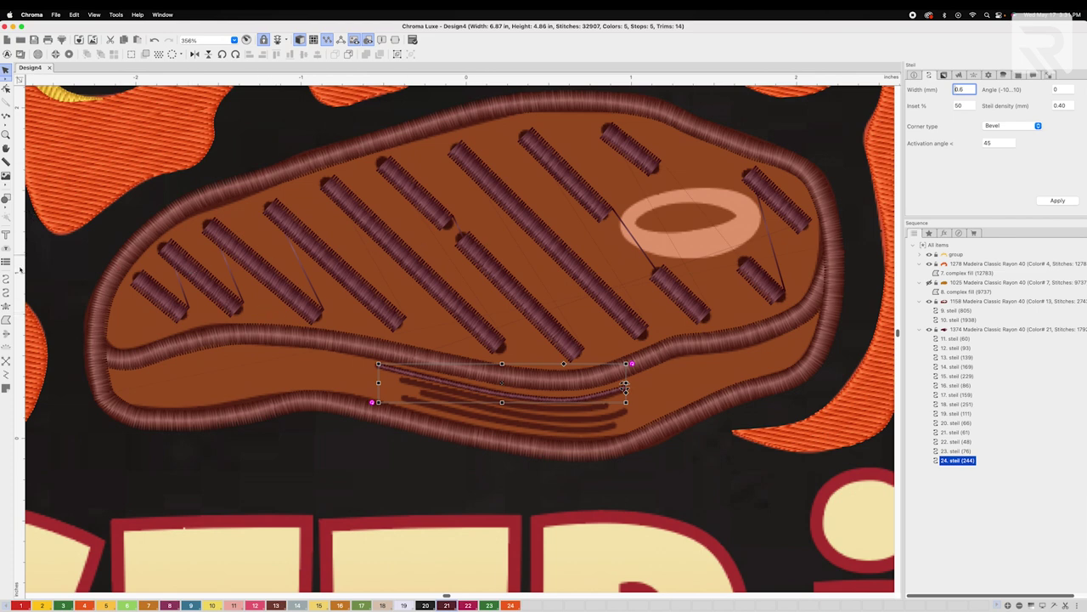
Draw a steil line over the second thin line on the steak's side
click(7, 293)
double_click(963, 89)
text(.6)
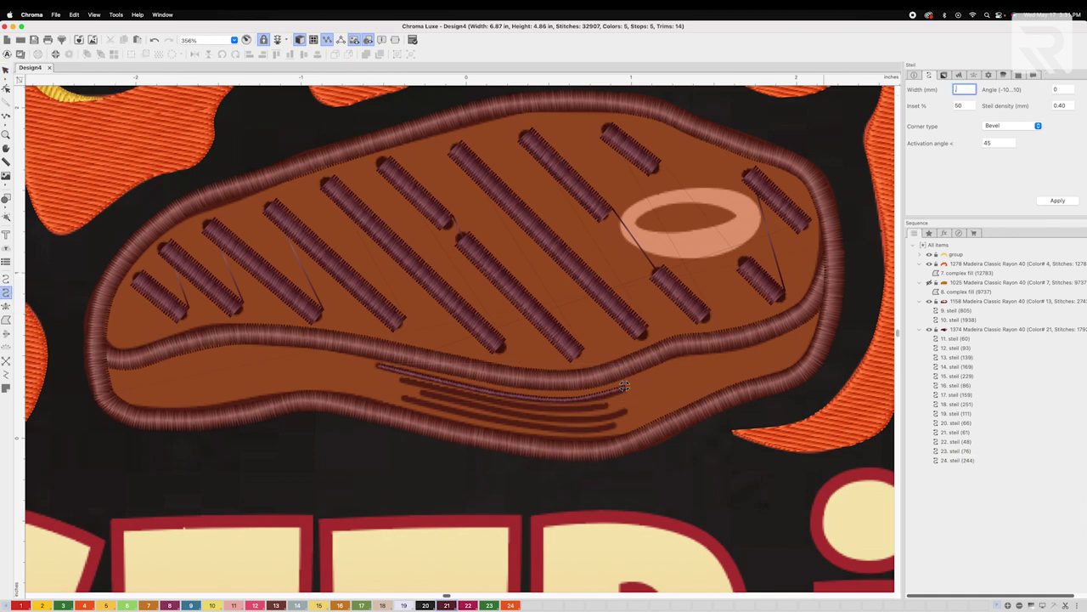
click(400, 379)
click(456, 392)
click(503, 402)
click(553, 408)
click(606, 403)
right_click(606, 404)
Draw steil lines over the two remaining thin lines below it on the steak's side
click(626, 411)
click(596, 420)
click(556, 419)
click(495, 412)
click(432, 396)
click(418, 390)
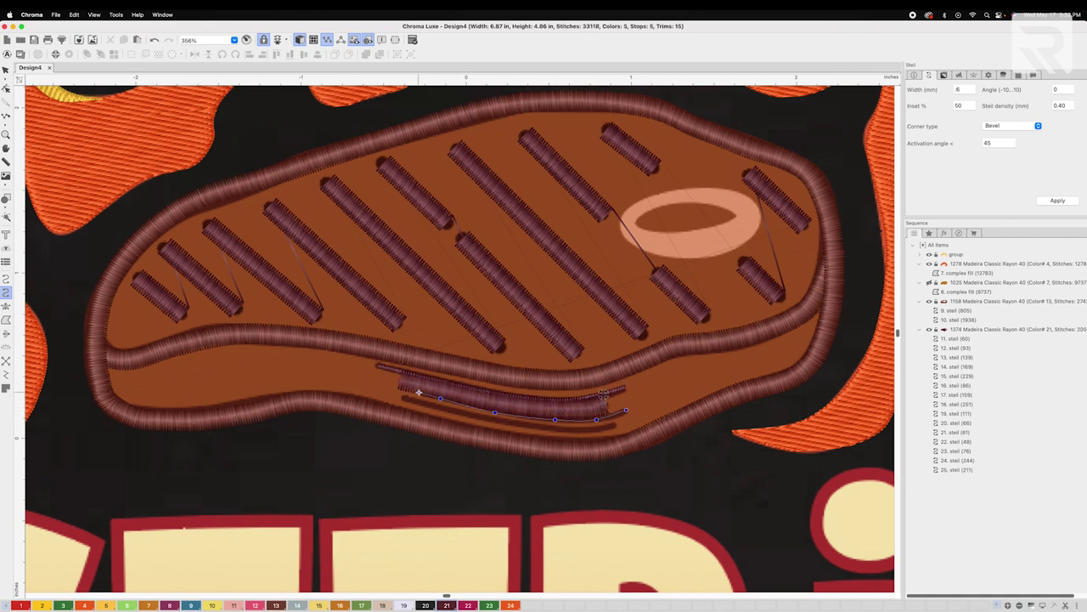
right_click(418, 391)
click(404, 398)
click(454, 411)
click(619, 415)
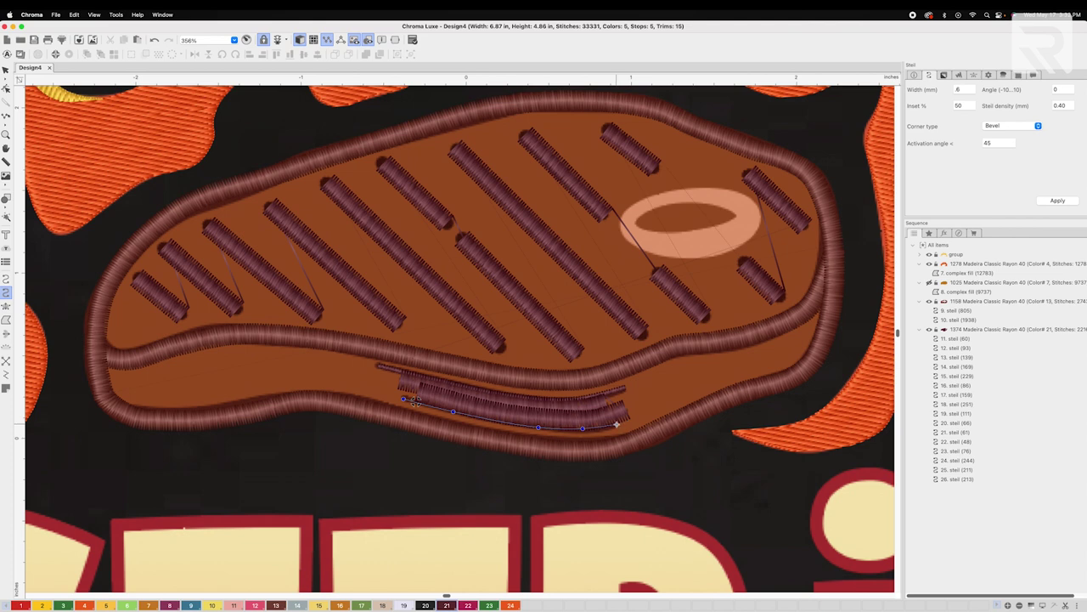
key(Return)
key(Escape)
Select the three lower steil lines on the steak's side and set their width to 0.6 mm
click(419, 396)
scroll(424, 393, up, 2)
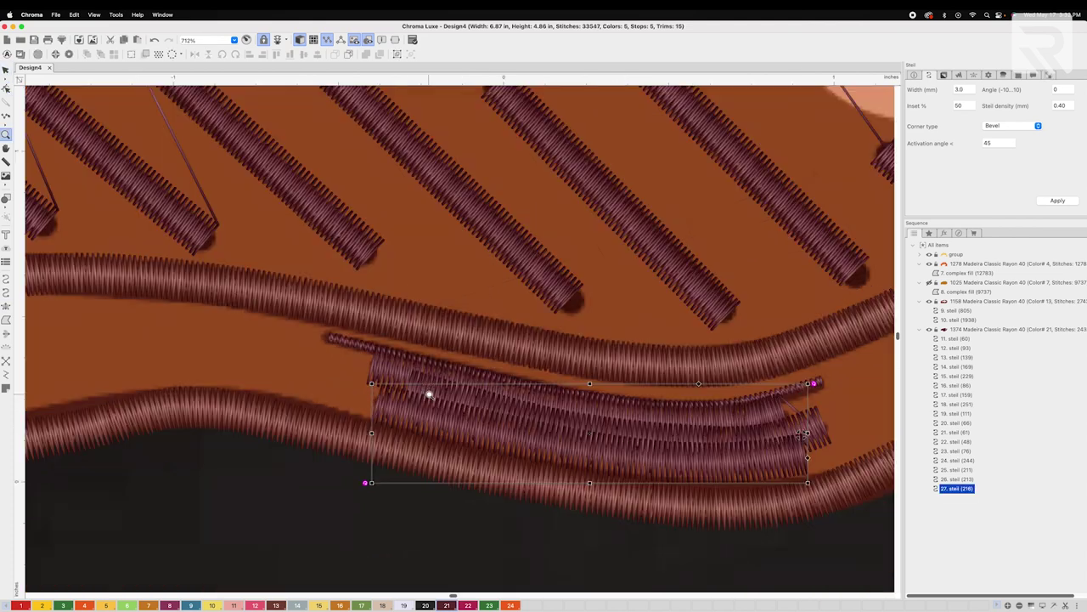
super+click(430, 389)
super+click(772, 413)
drag(970, 89, 891, 88)
text(0.6)
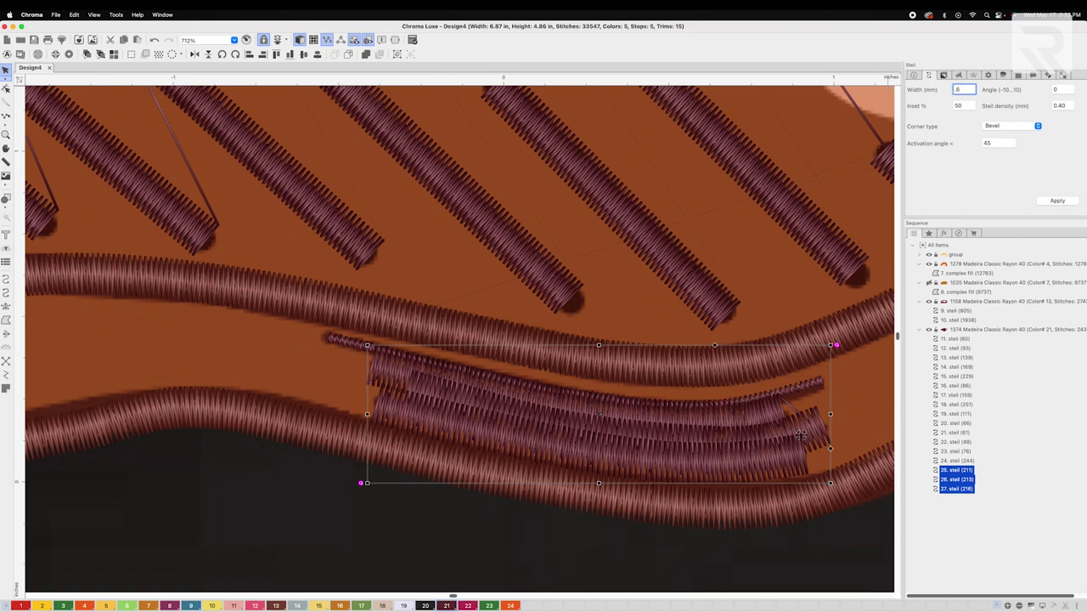
key(Return)
scroll(438, 308, down, 3)
scroll(438, 307, down, 2)
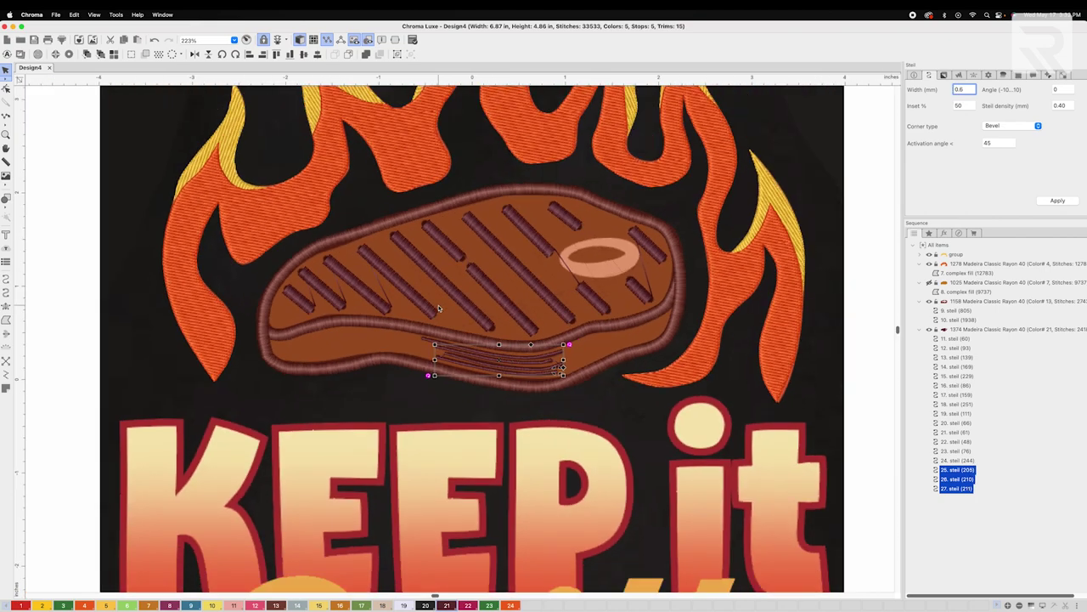
Digitize the pink ring on the steak as a satin column, placing point pairs on its outer and inner edges
scroll(460, 338, up, 2)
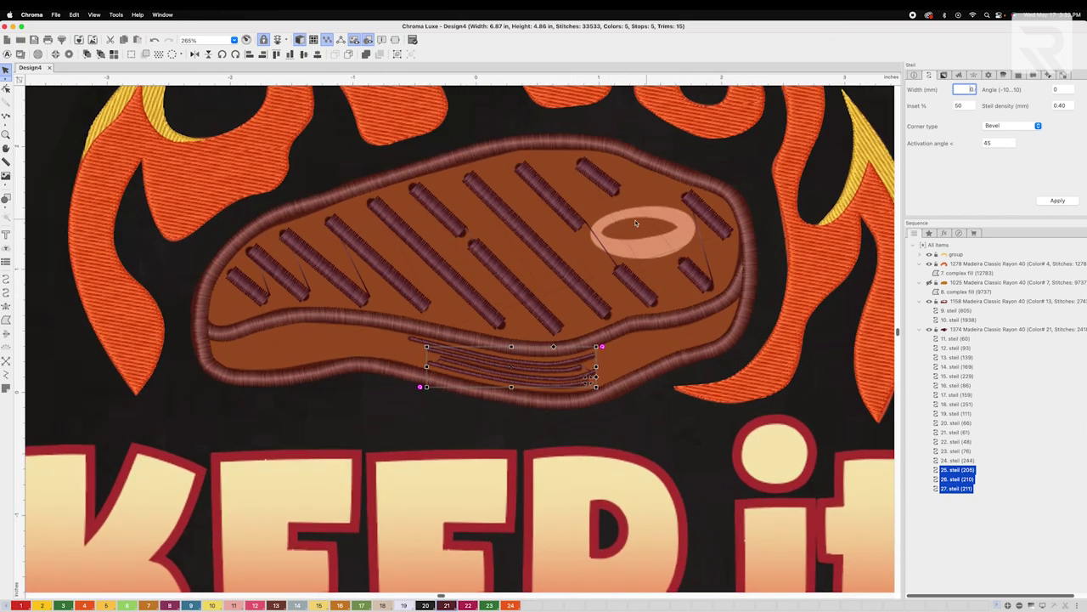
click(6, 305)
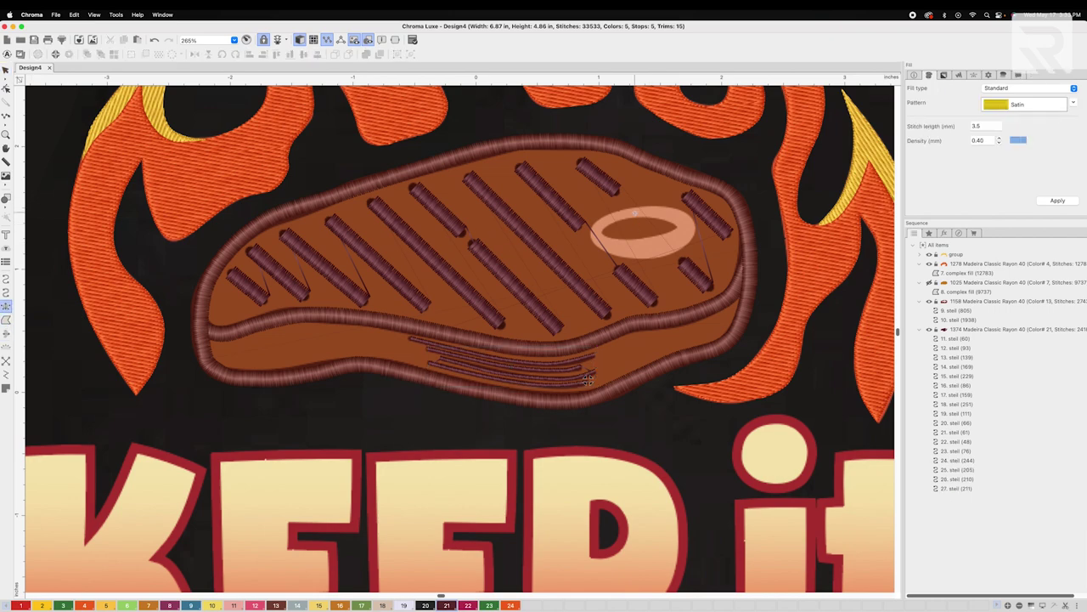
scroll(588, 380, up, 2)
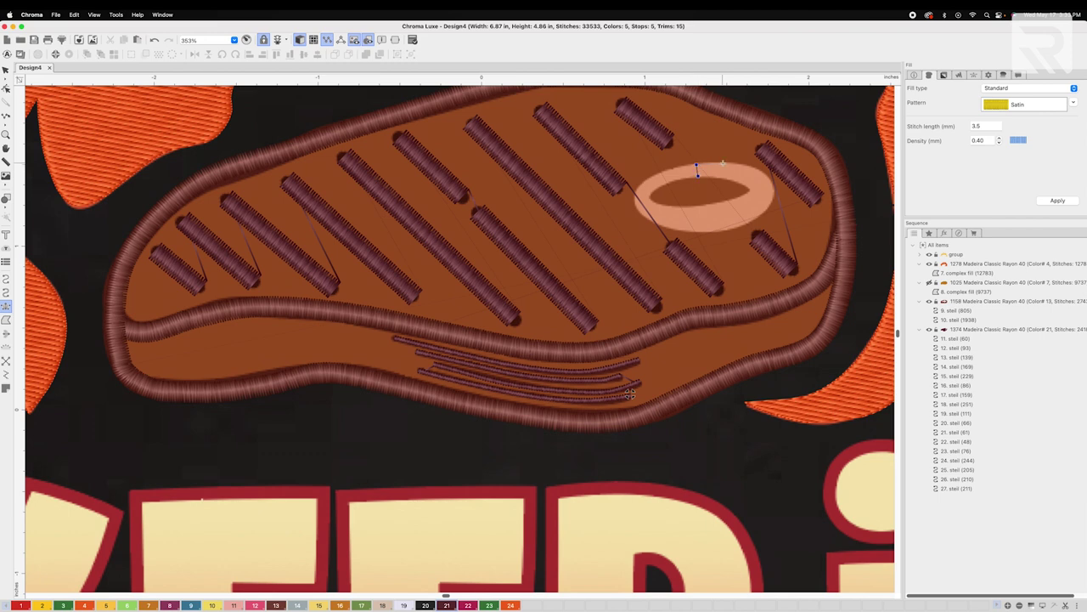
click(757, 170)
click(738, 183)
click(756, 219)
click(738, 199)
click(694, 232)
click(696, 207)
click(644, 217)
click(660, 206)
key(Return)
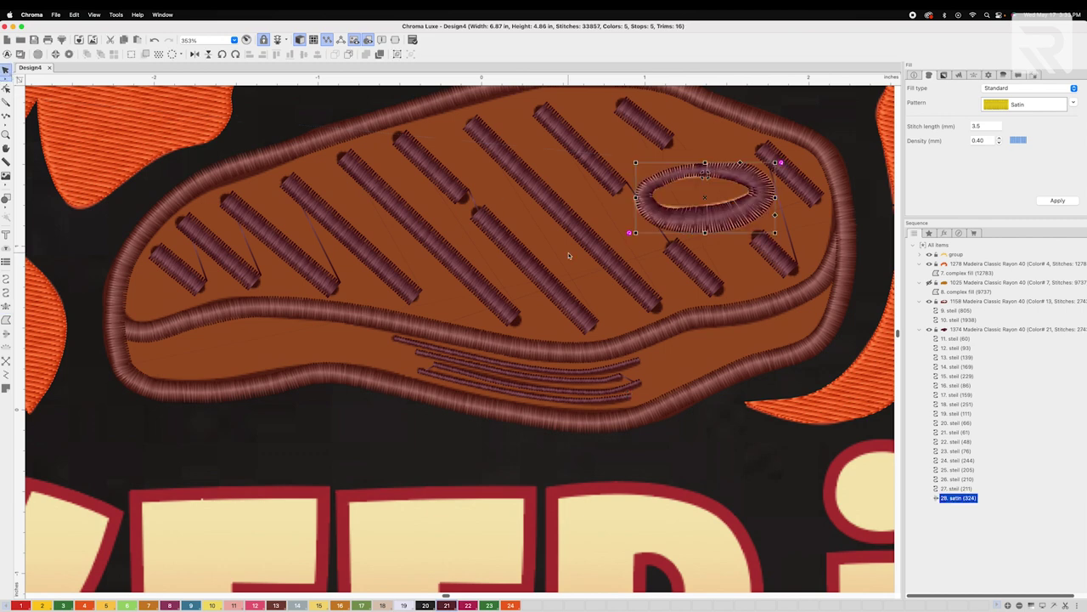
Recolor the ring's satin column with thread color 18 and deselect it
click(233, 605)
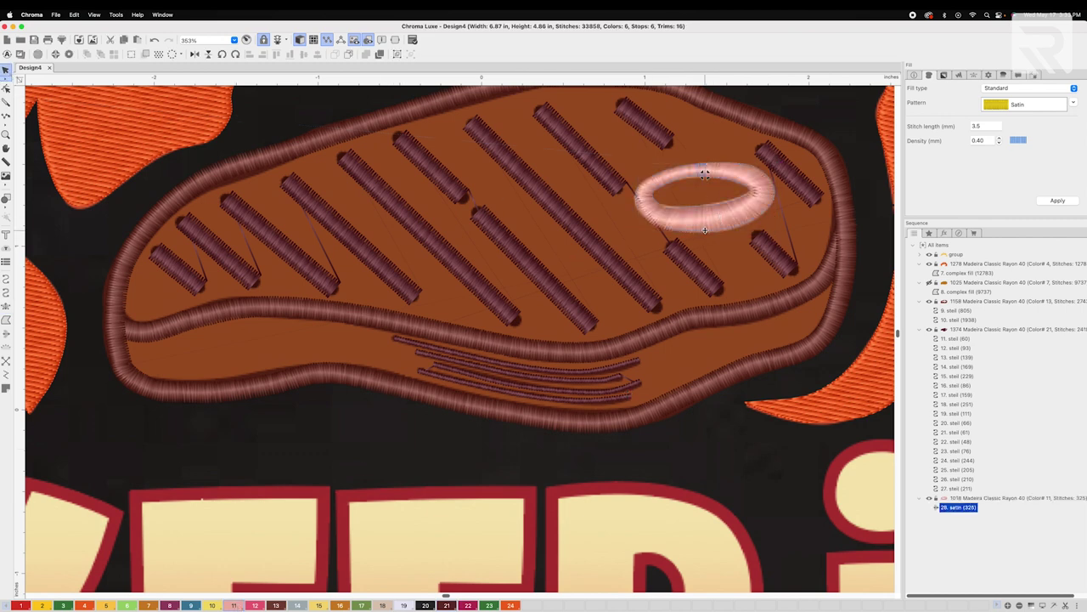
key(Delete)
key(super+z)
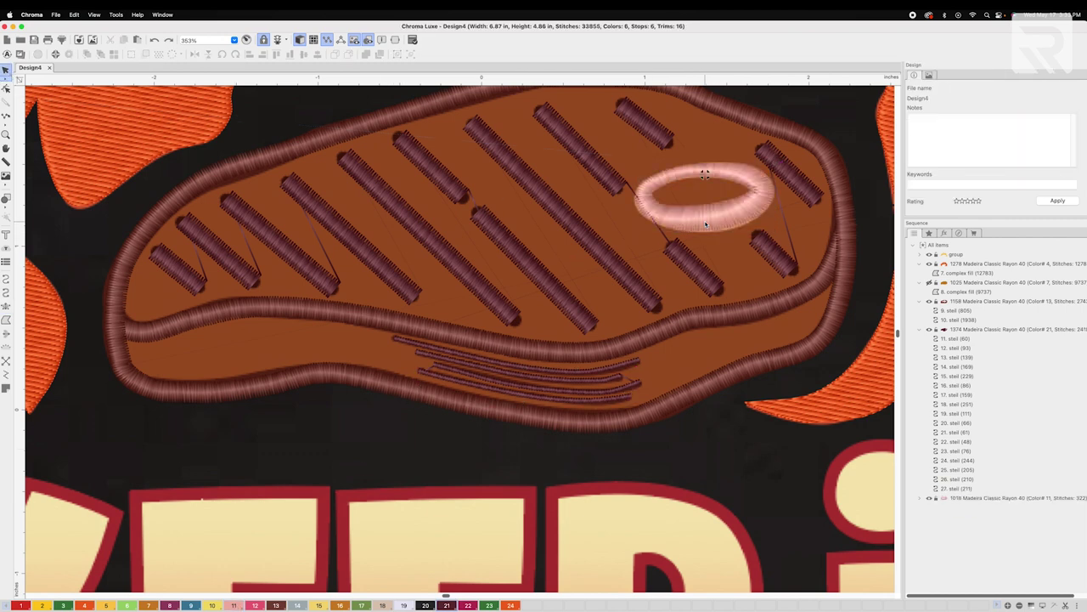
click(697, 225)
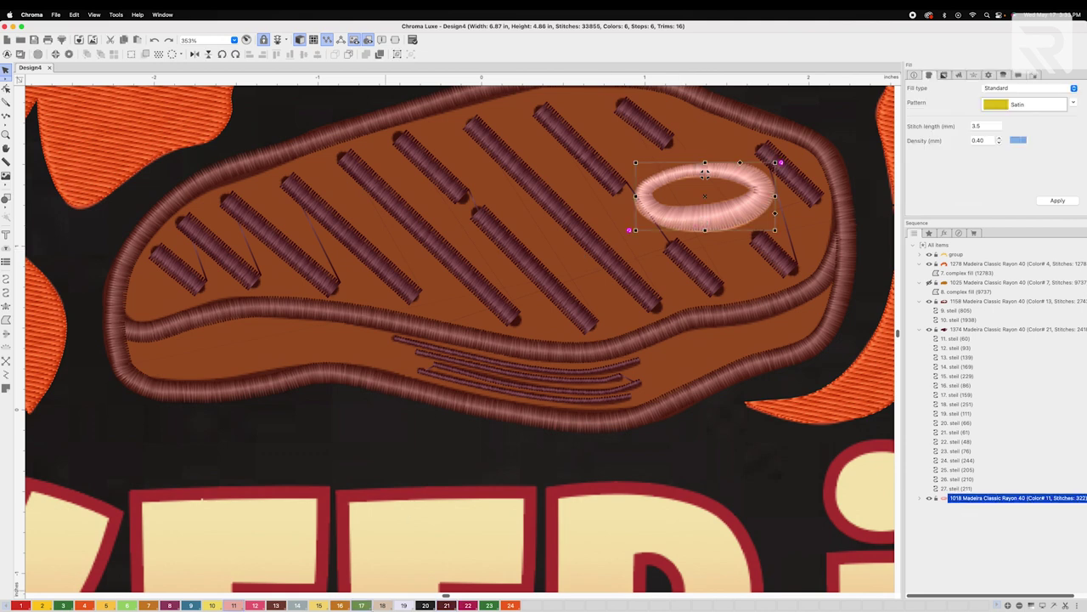
click(380, 605)
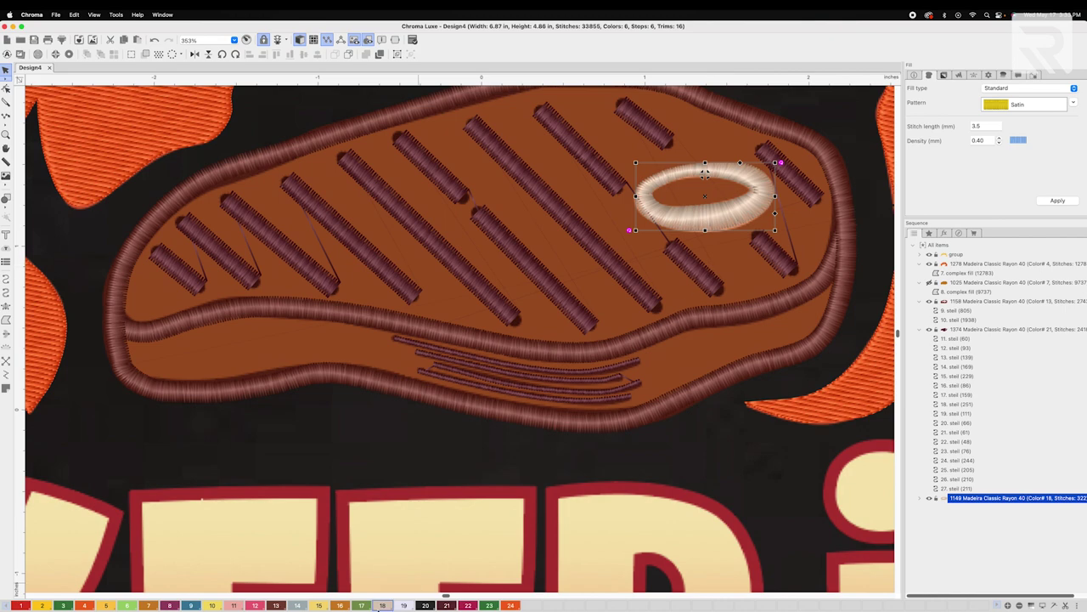
click(795, 448)
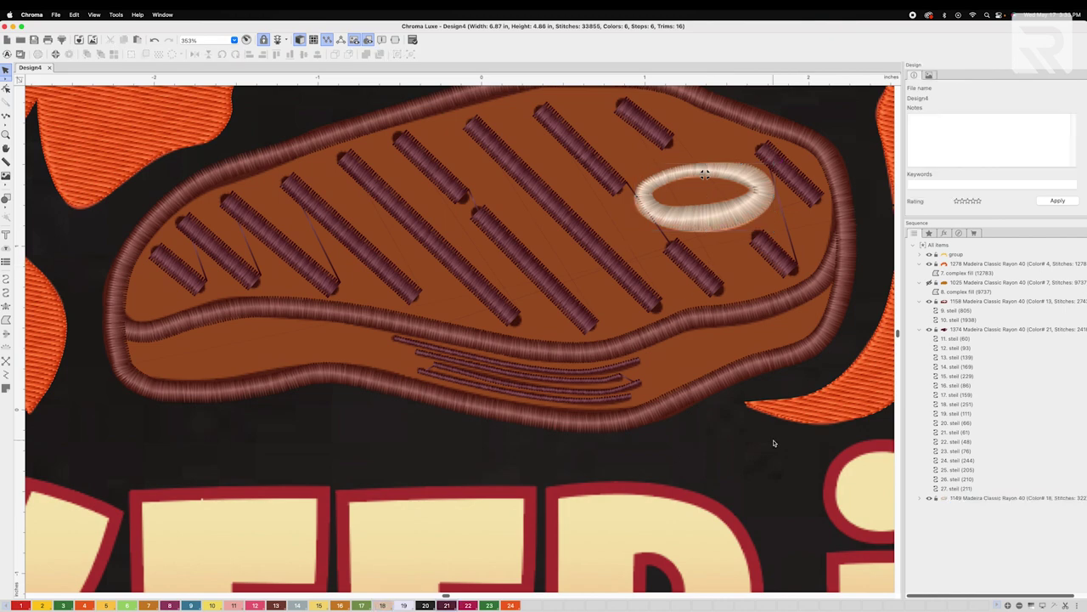
Show the hidden complex fill of the steak, recolor it with thread color 26 and deselect it
scroll(773, 444, down, 2)
scroll(773, 444, down, 1)
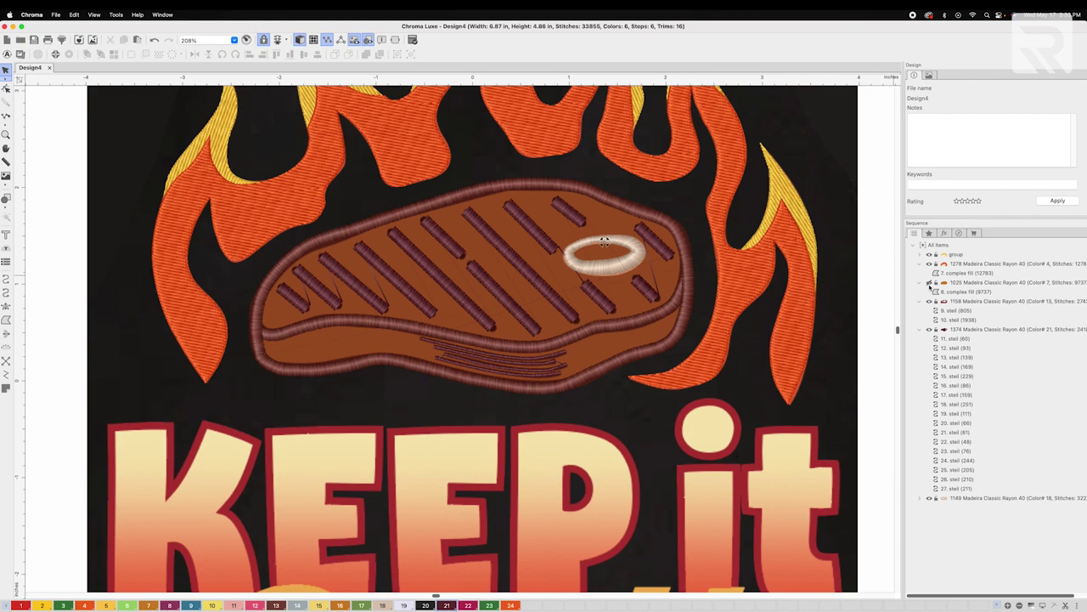
click(929, 284)
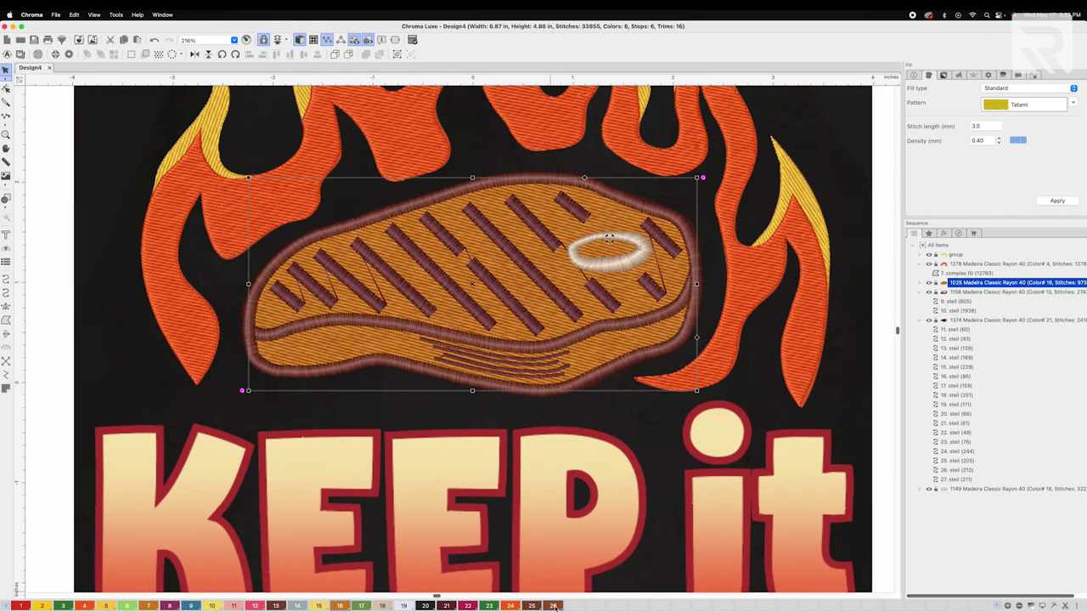
click(554, 605)
scroll(585, 567, down, 3)
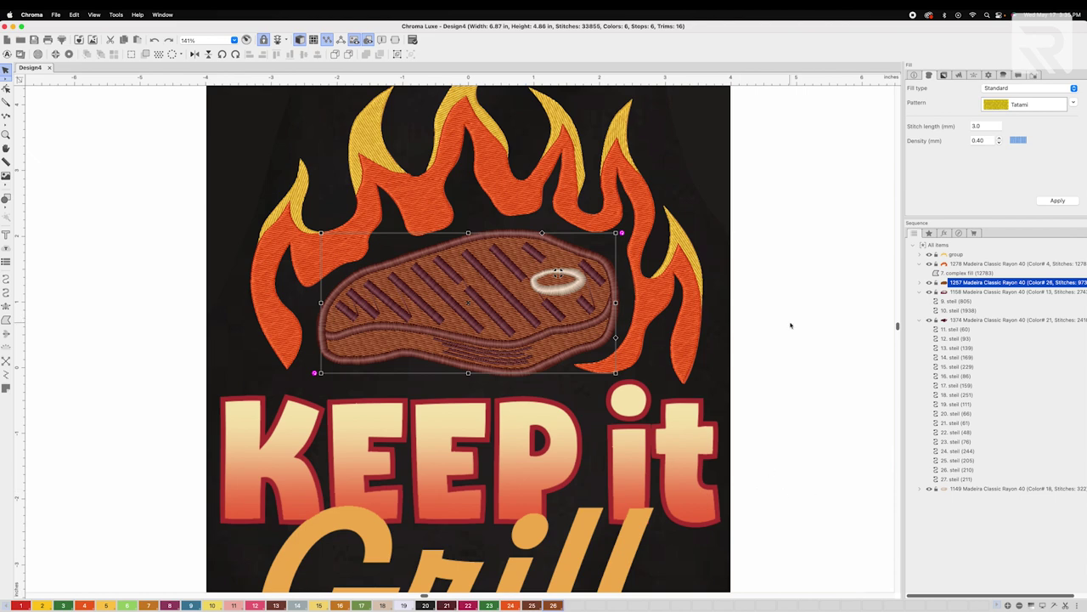
click(790, 325)
scroll(423, 301, down, 2)
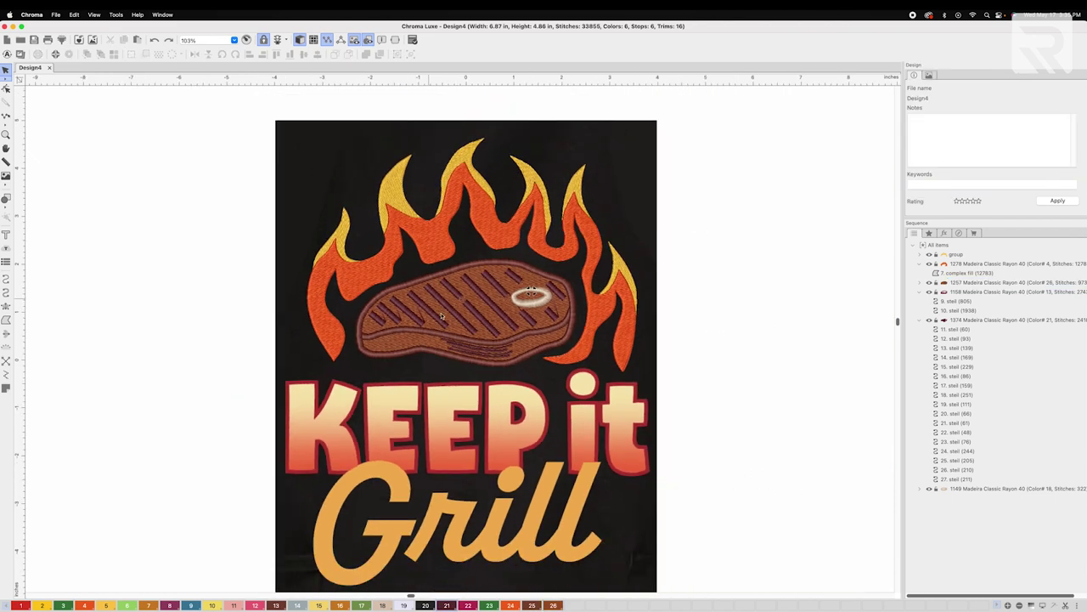
Trace the letter K of "KEEP" with a complex fill, placing points along its red border
scroll(474, 422, up, 2)
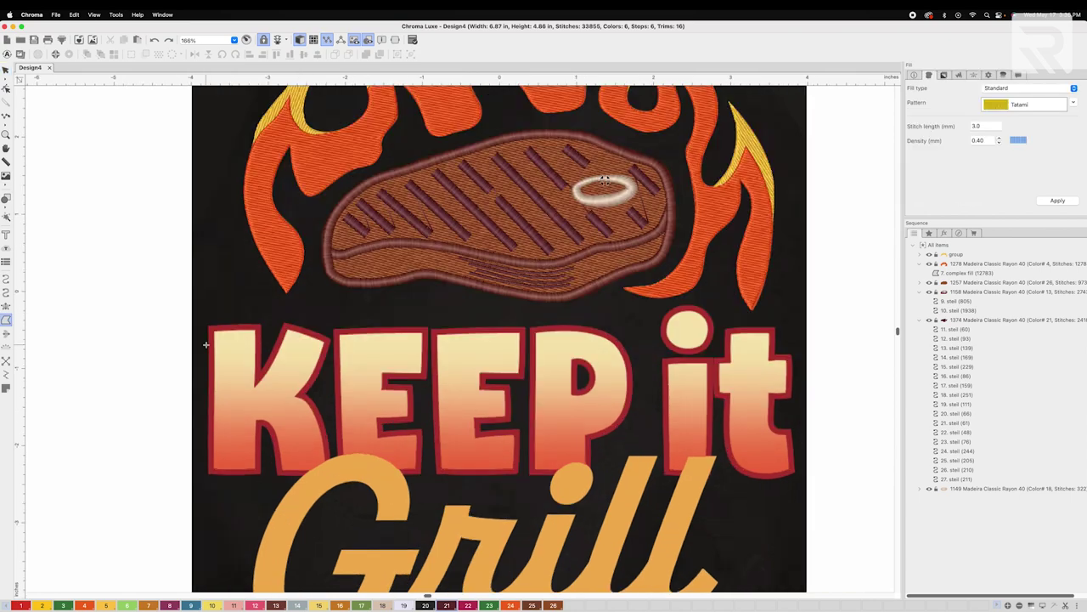
scroll(206, 344, up, 2)
key(h)
drag(191, 336, 293, 315)
key(space)
scroll(203, 307, up, 3)
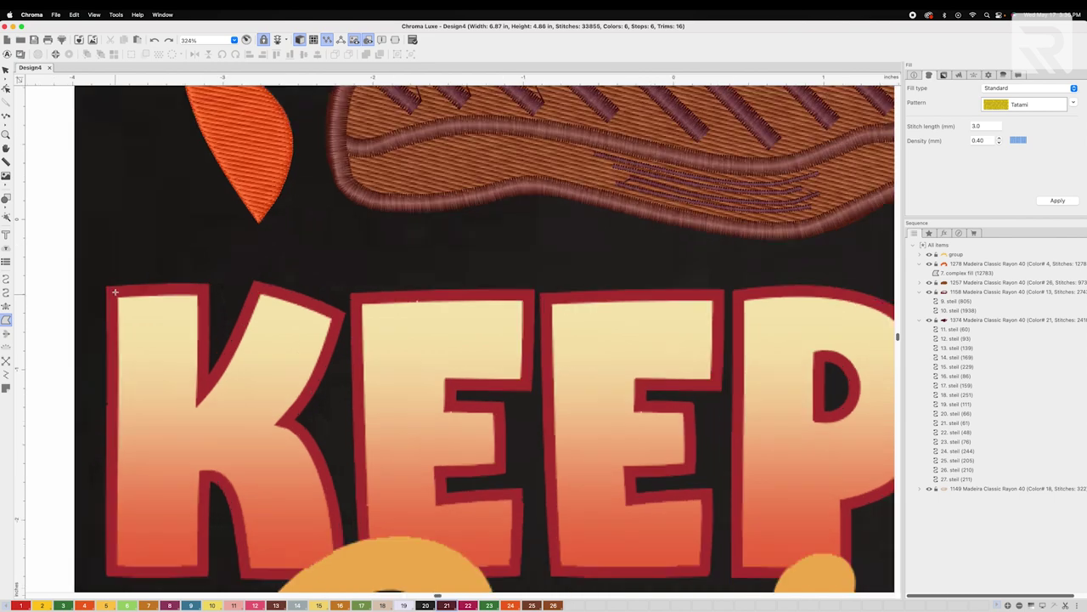
click(203, 291)
click(202, 387)
click(255, 289)
click(293, 298)
click(338, 317)
click(321, 366)
click(304, 400)
click(284, 421)
drag(329, 492, 319, 341)
click(330, 420)
click(235, 421)
click(228, 371)
click(218, 341)
click(208, 327)
click(195, 326)
click(192, 373)
click(192, 417)
click(148, 420)
click(101, 418)
click(102, 291)
click(102, 191)
click(102, 140)
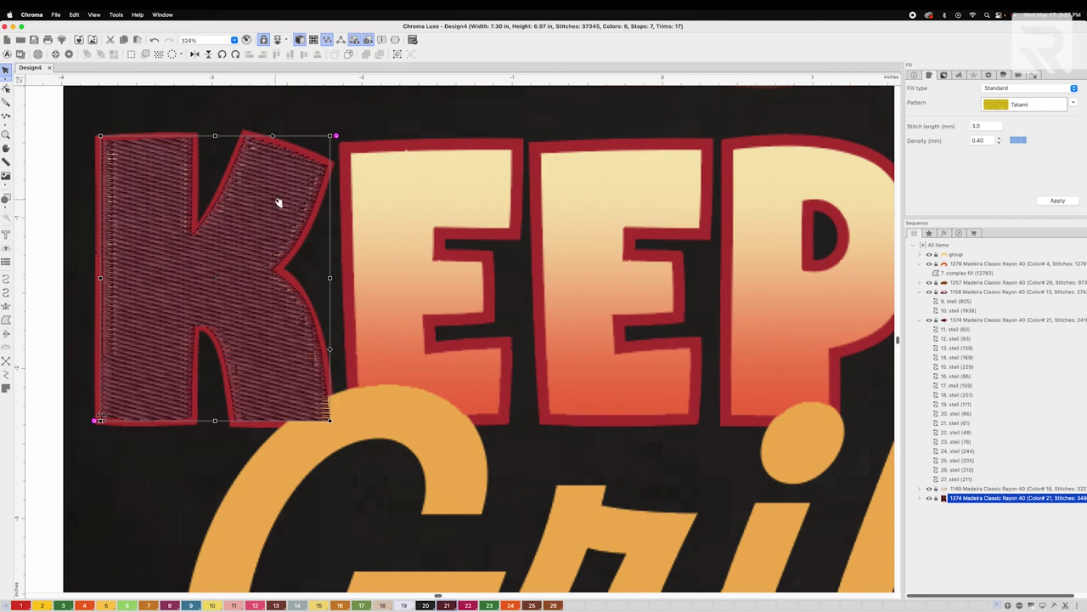
Trace the first letter E of "KEEP" with a complex fill along its red border
click(6, 319)
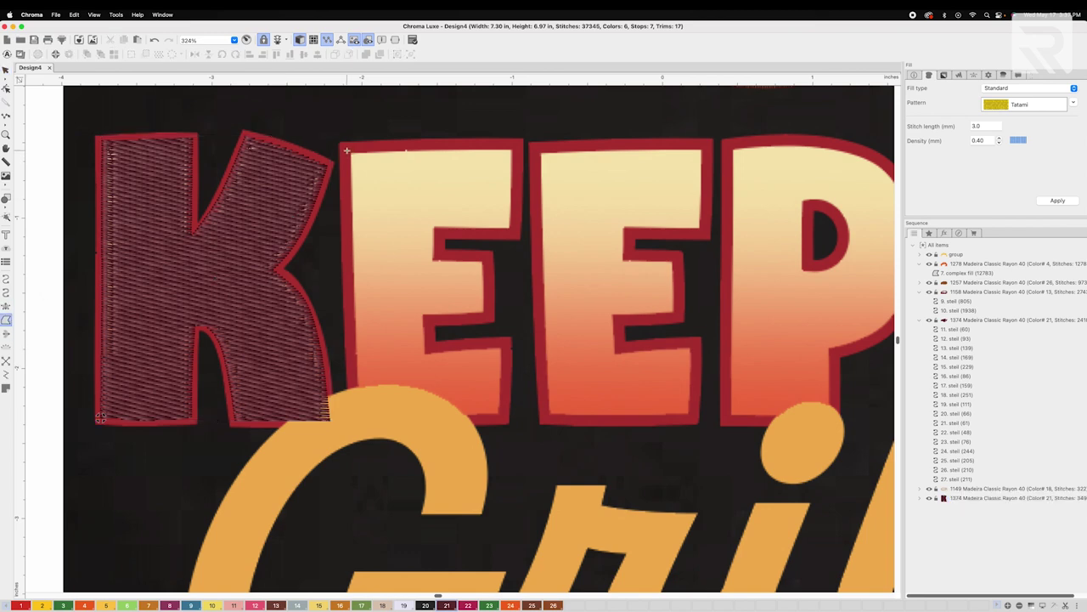
click(347, 150)
click(350, 329)
click(354, 415)
key(BackSpace)
click(504, 417)
click(506, 376)
click(507, 343)
click(471, 343)
click(430, 346)
click(430, 322)
click(461, 320)
click(490, 317)
click(489, 255)
click(440, 256)
click(440, 233)
click(513, 234)
key(BackSpace)
key(BackSpace)
click(440, 234)
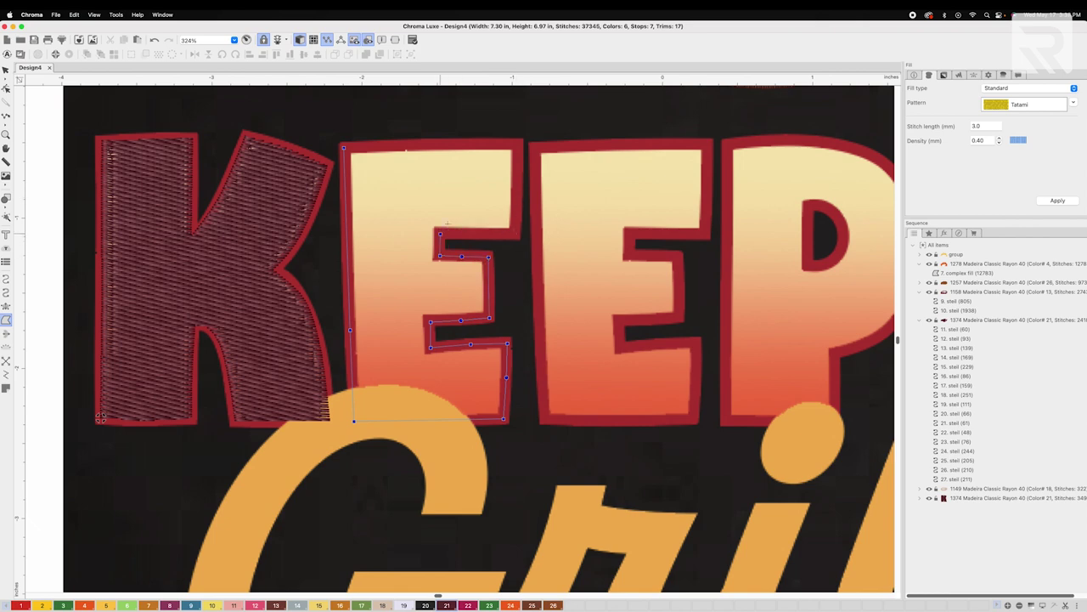
click(516, 234)
click(518, 199)
click(518, 145)
click(457, 144)
click(365, 147)
click(344, 147)
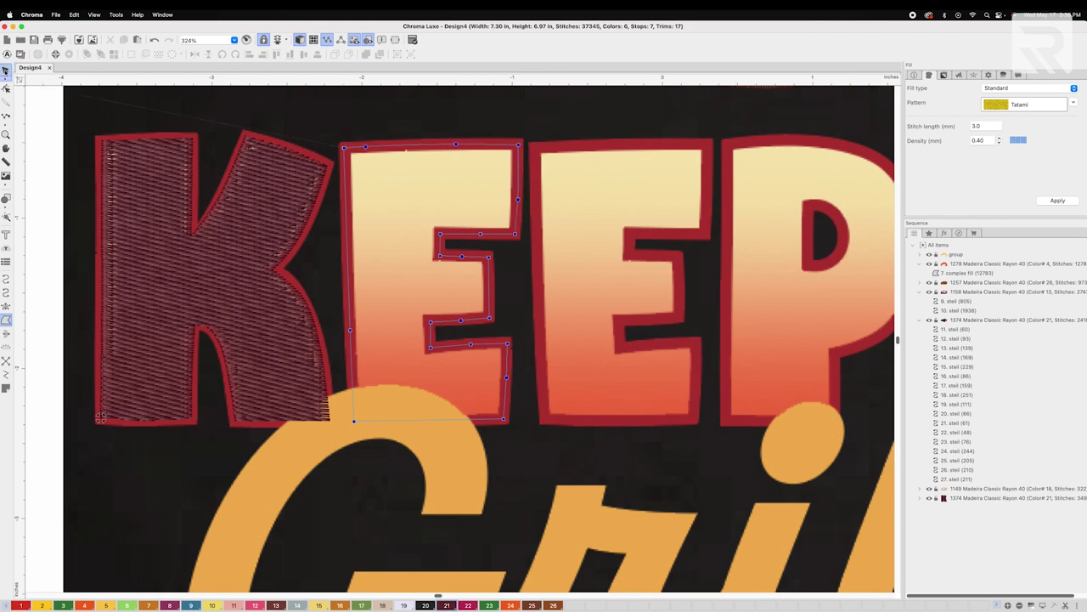
Copy the first E's complex fill and place the copy over the second E
right_click(414, 272)
mouse_move(450, 352)
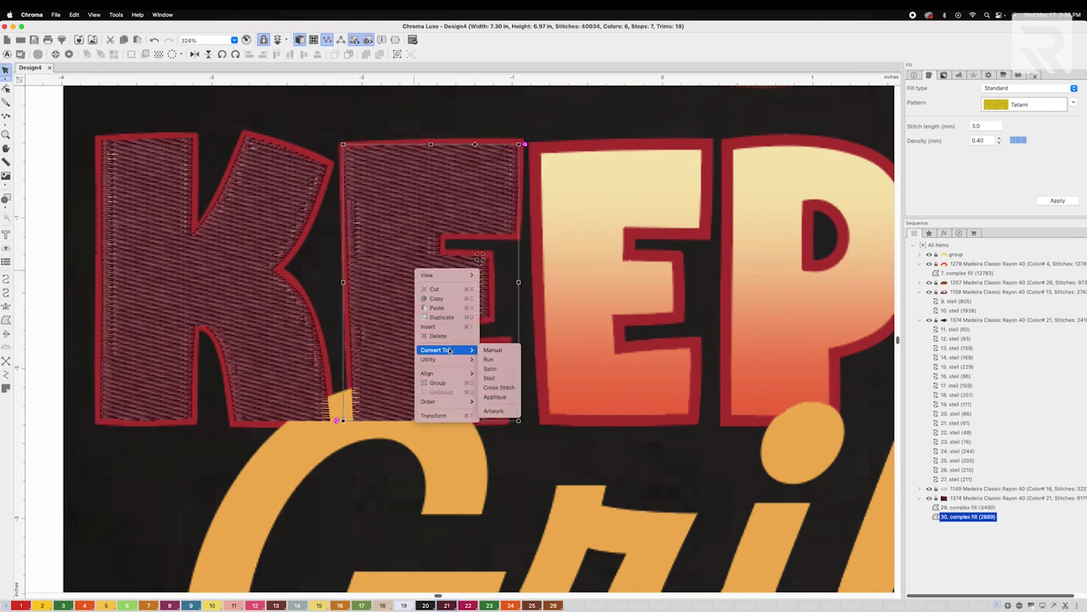
click(453, 300)
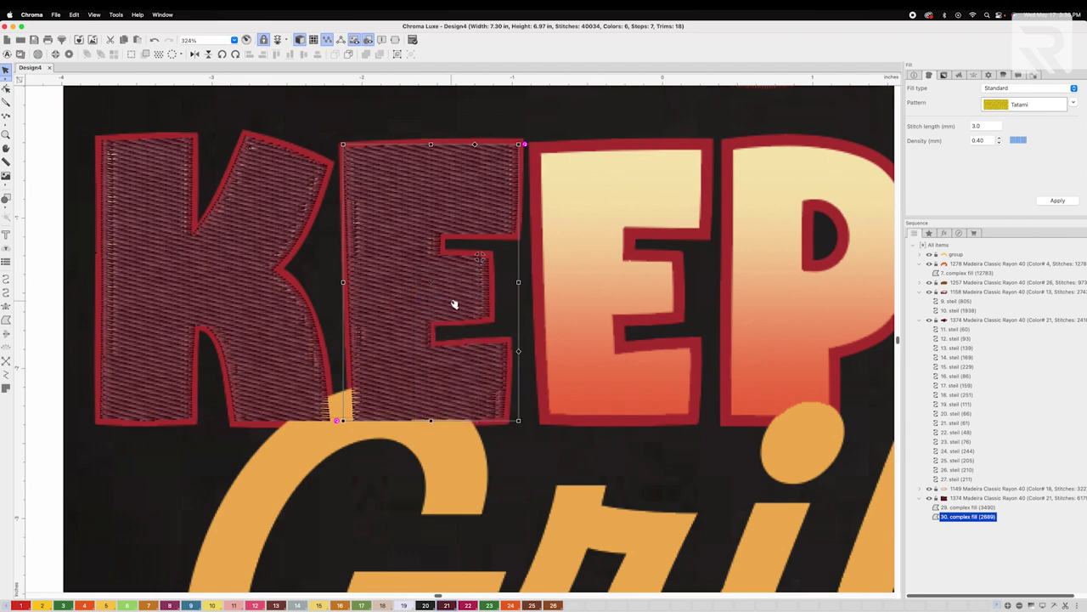
right_click(462, 300)
click(484, 337)
drag(432, 286, 621, 282)
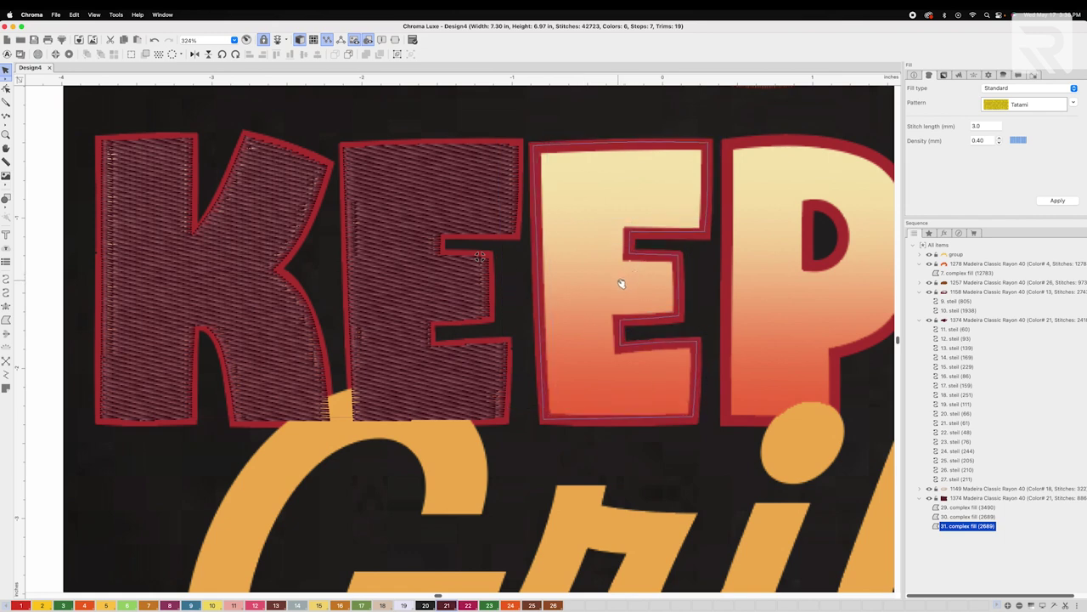
Trace the outer shape of the letter P of "KEEP" with a complex fill along its red border
key(space)
drag(739, 298, 548, 312)
drag(877, 289, 264, 316)
key(space)
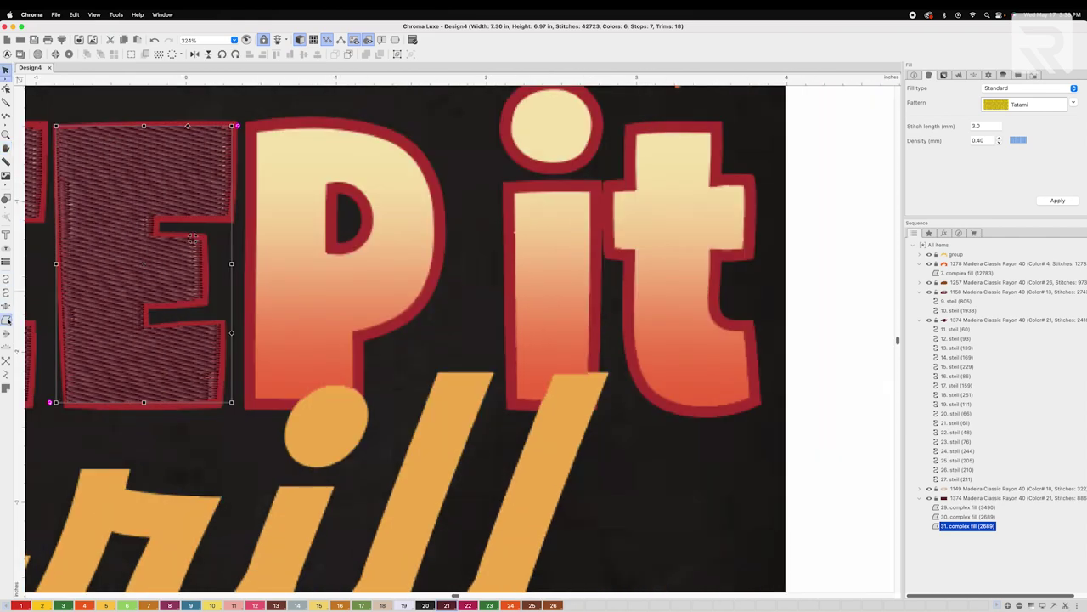
click(5, 321)
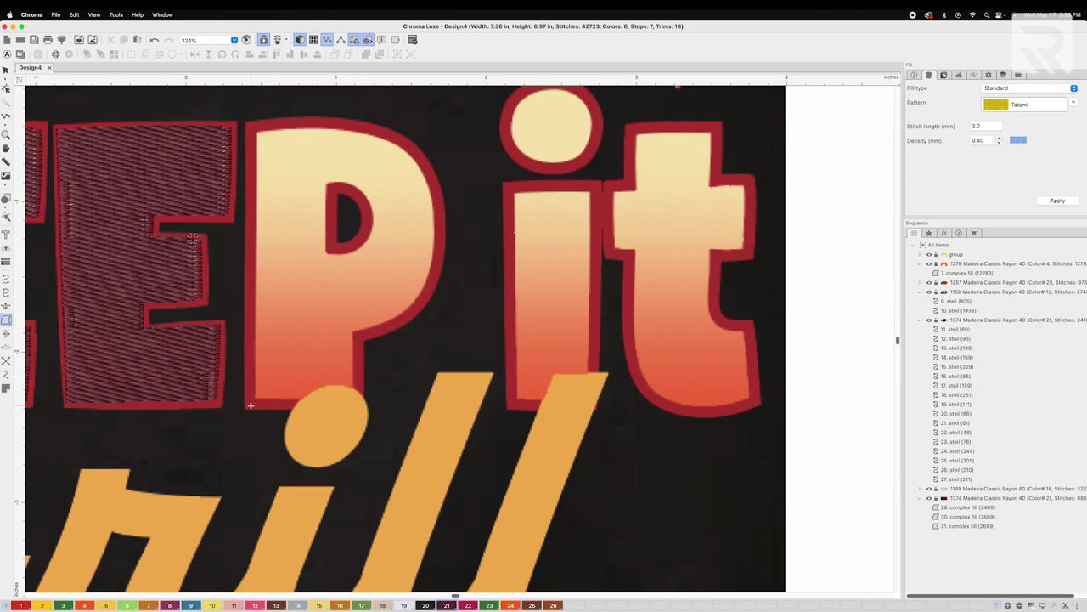
click(359, 405)
click(360, 335)
click(403, 319)
click(440, 257)
click(438, 201)
click(416, 153)
click(357, 126)
click(302, 124)
click(252, 128)
right_click(251, 406)
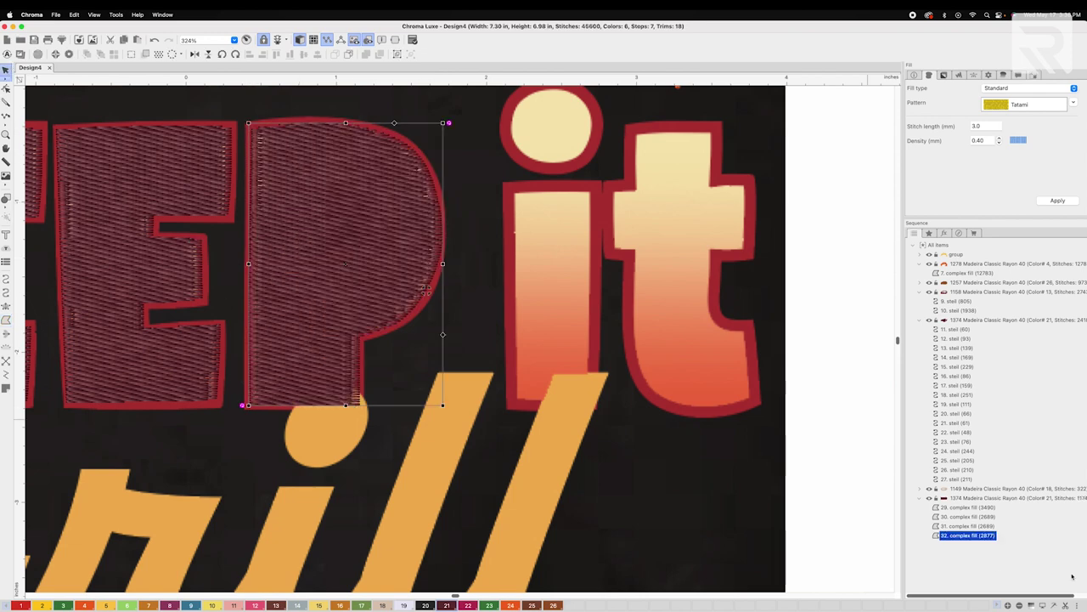
Hide the lettering's complex fills and trace the inner hole of the letter P with a separate complex fill
click(931, 499)
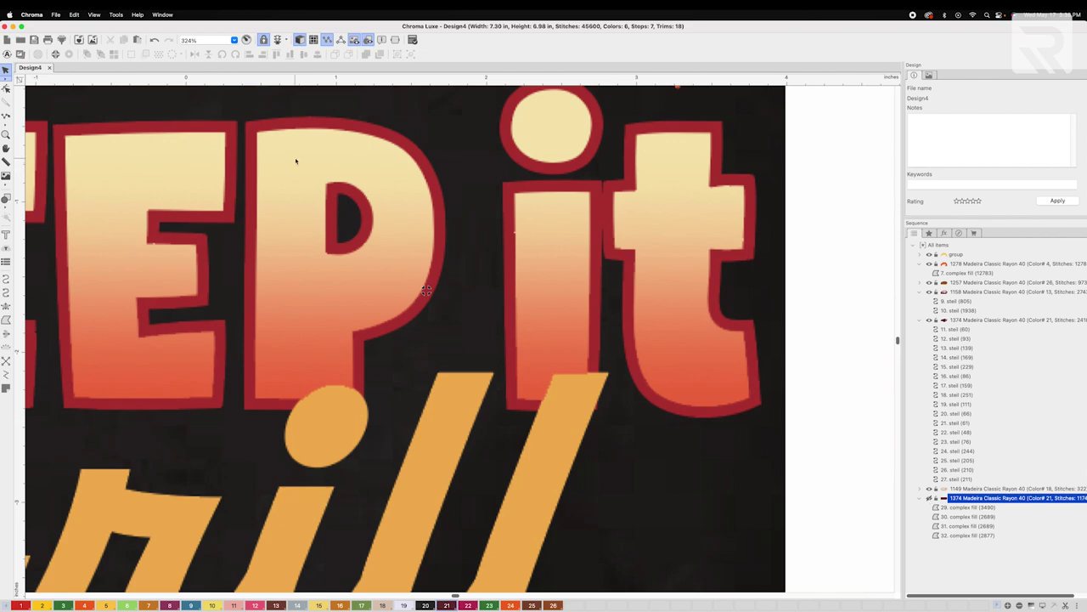
click(6, 320)
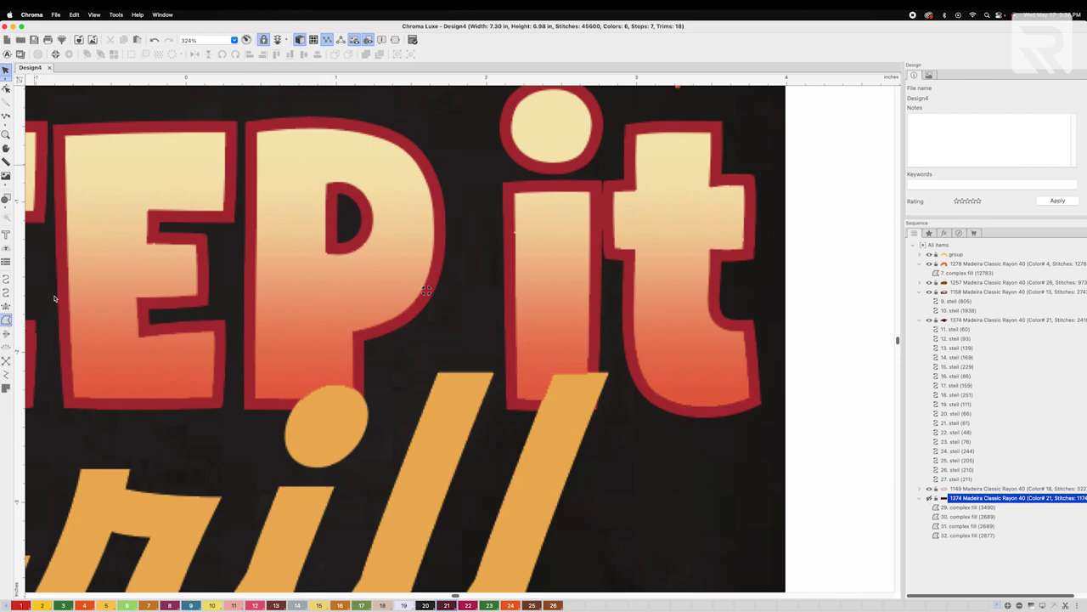
click(332, 188)
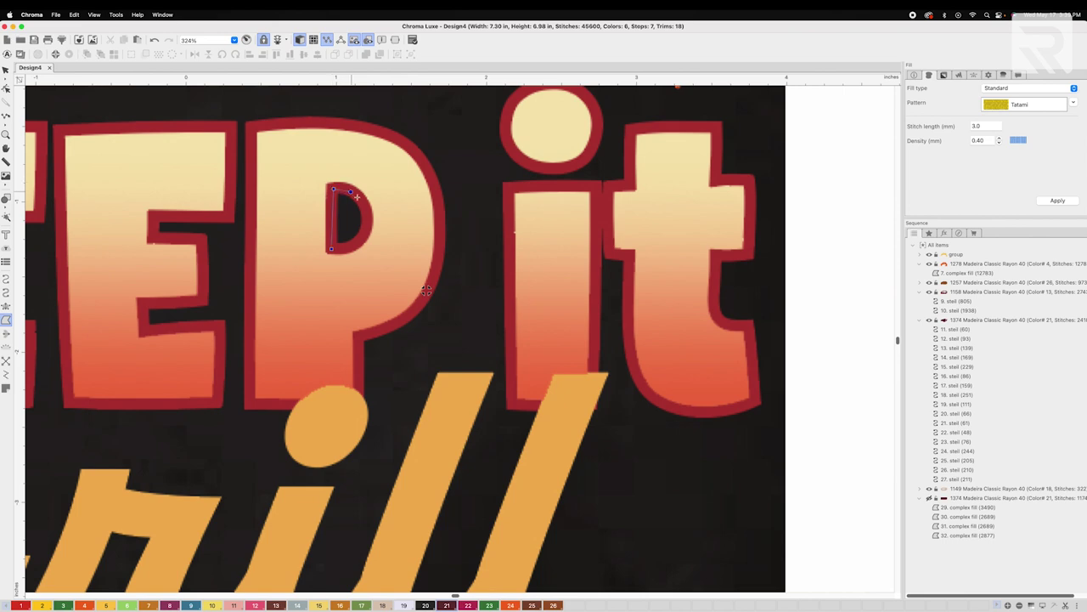
click(363, 204)
click(367, 225)
click(360, 240)
click(6, 70)
key(e)
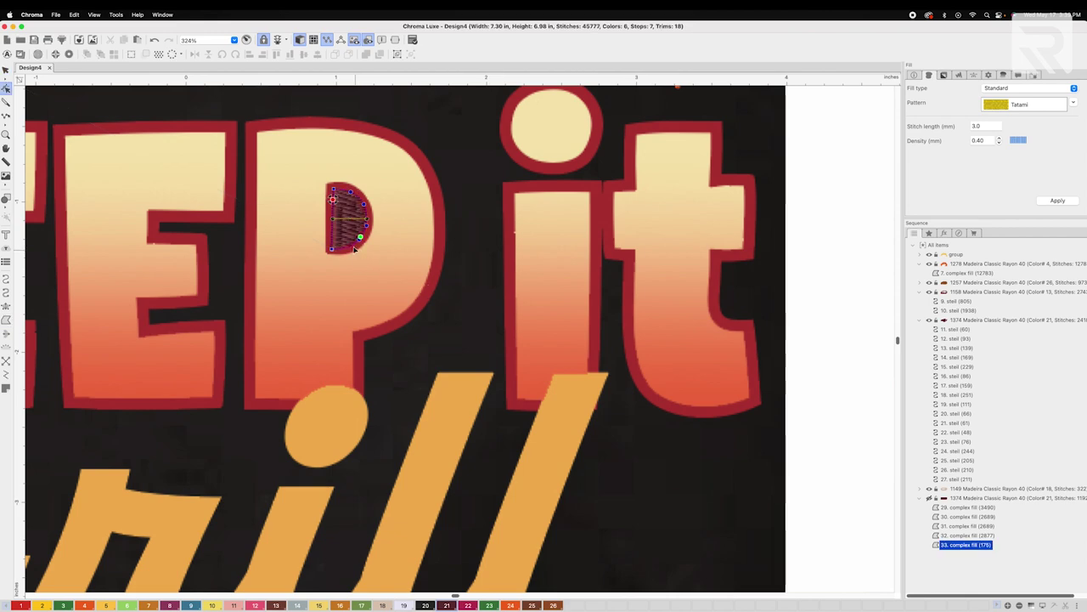
click(6, 70)
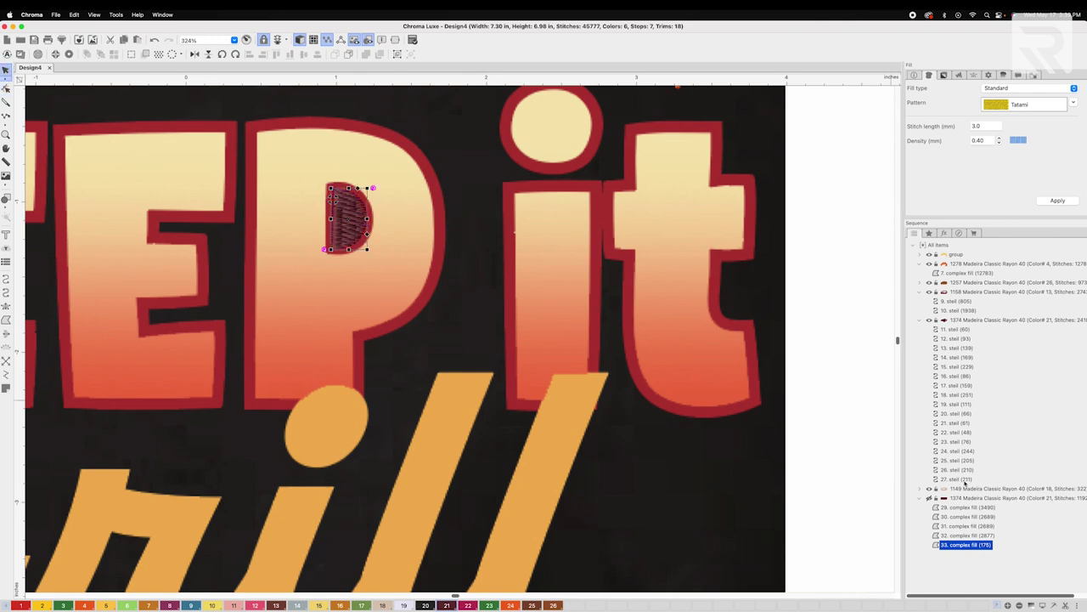
Show the lettering fills again, trim the P's fill with the hole shape and delete the hole shape
click(929, 499)
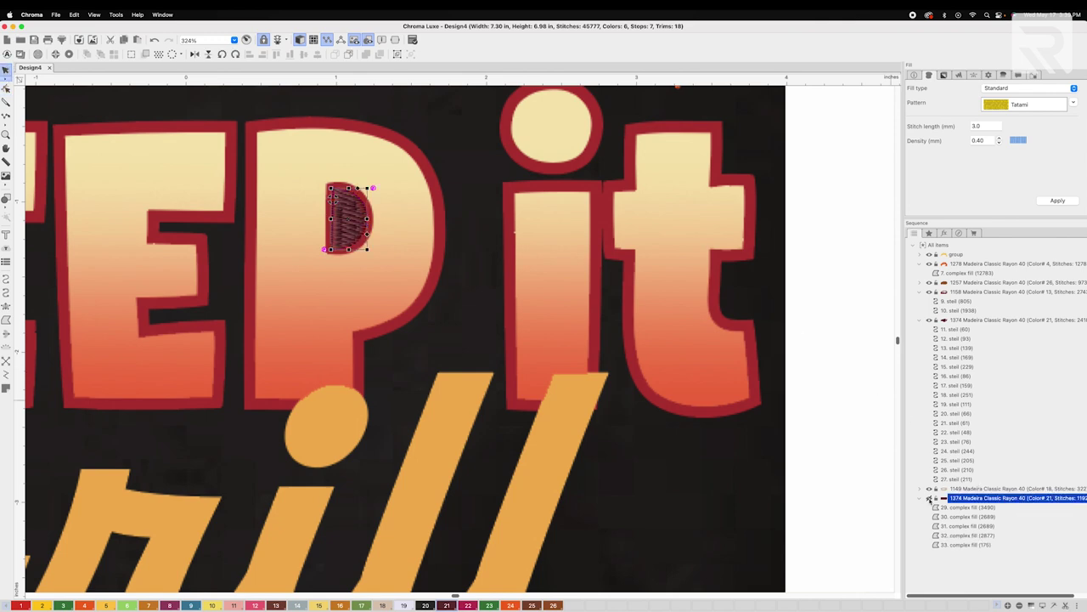
right_click(414, 227)
mouse_move(439, 317)
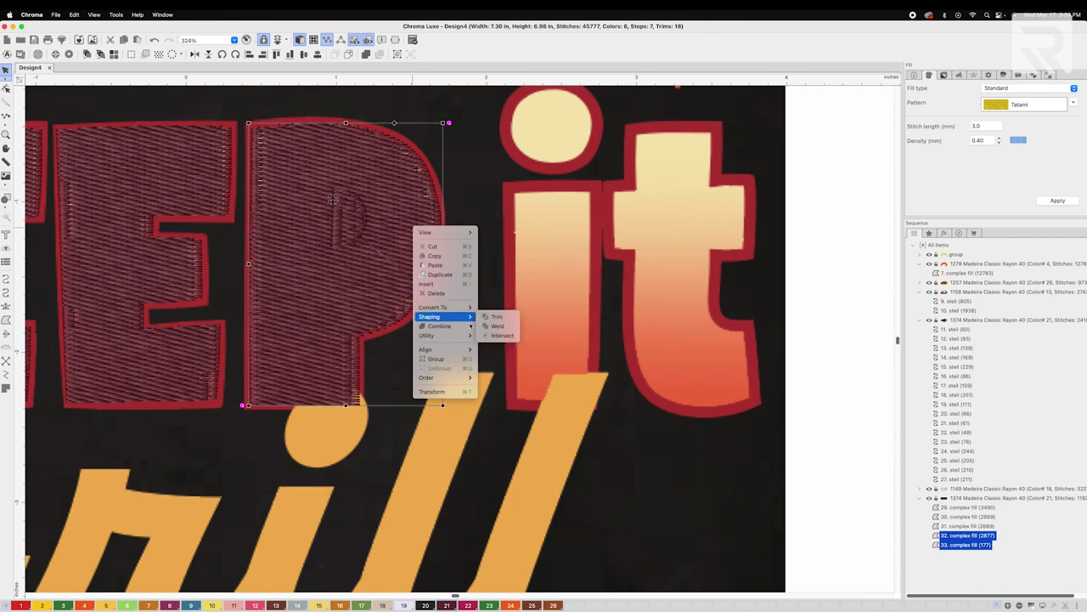
click(497, 317)
click(353, 221)
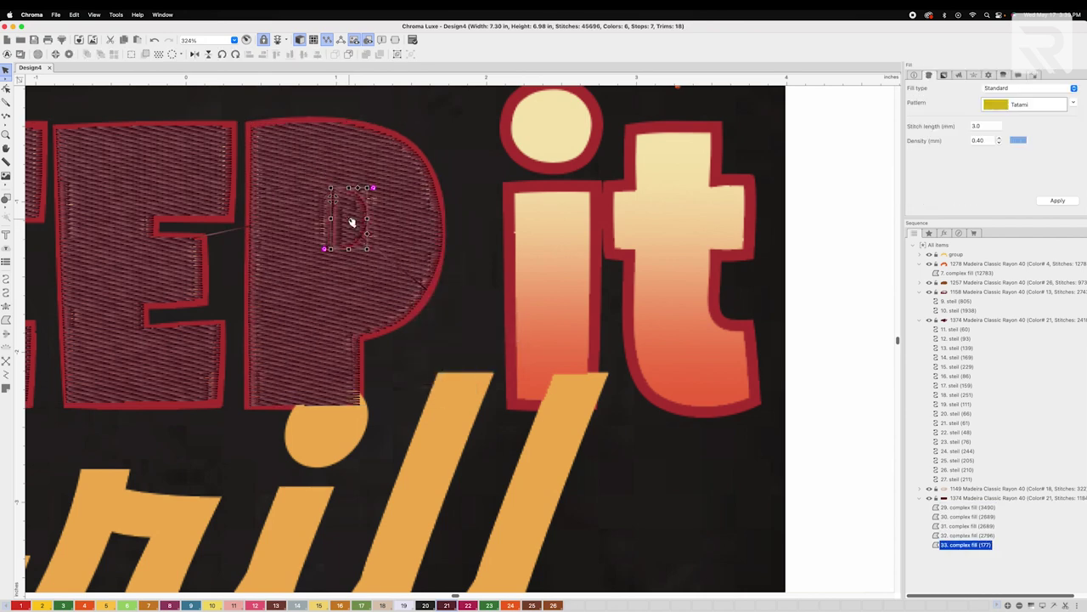
key(Delete)
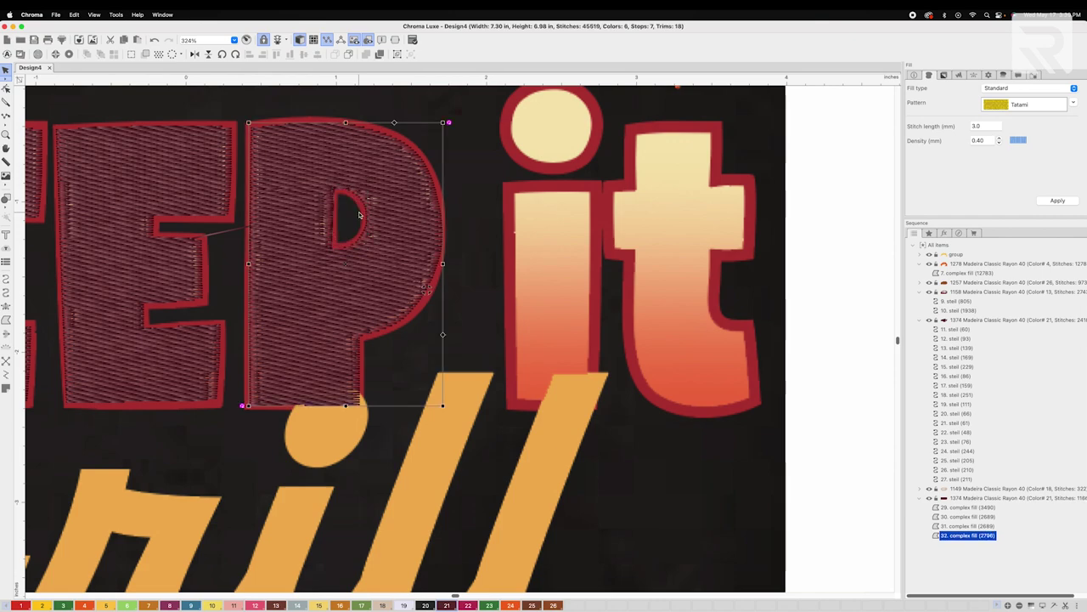
Trace the stem of the letter i of "it" with a complex fill along its red border
scroll(484, 302, down, 1)
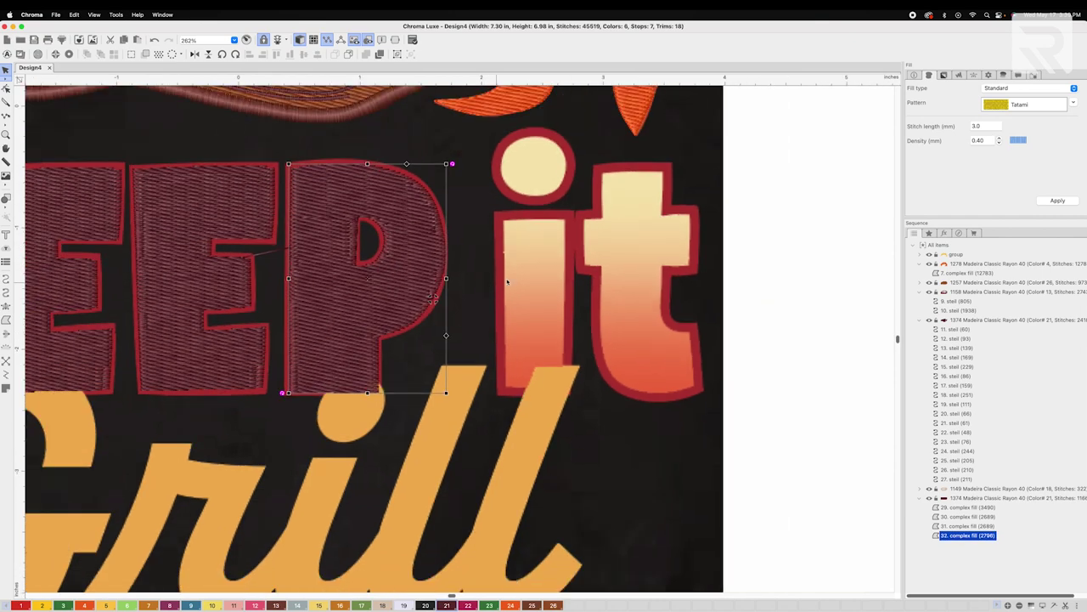
scroll(508, 281, down, 3)
scroll(607, 286, up, 4)
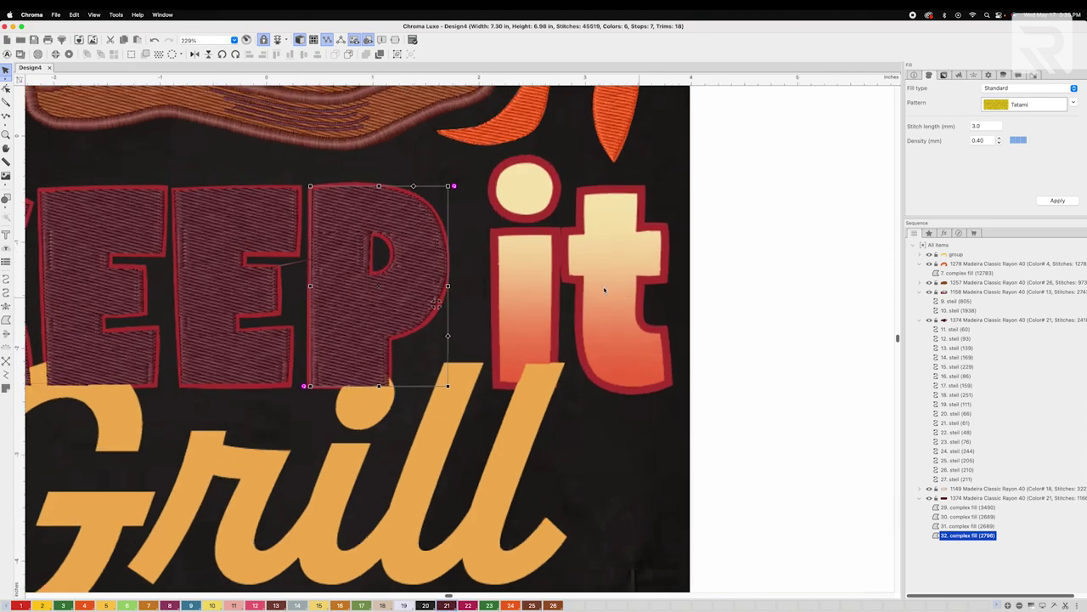
click(642, 329)
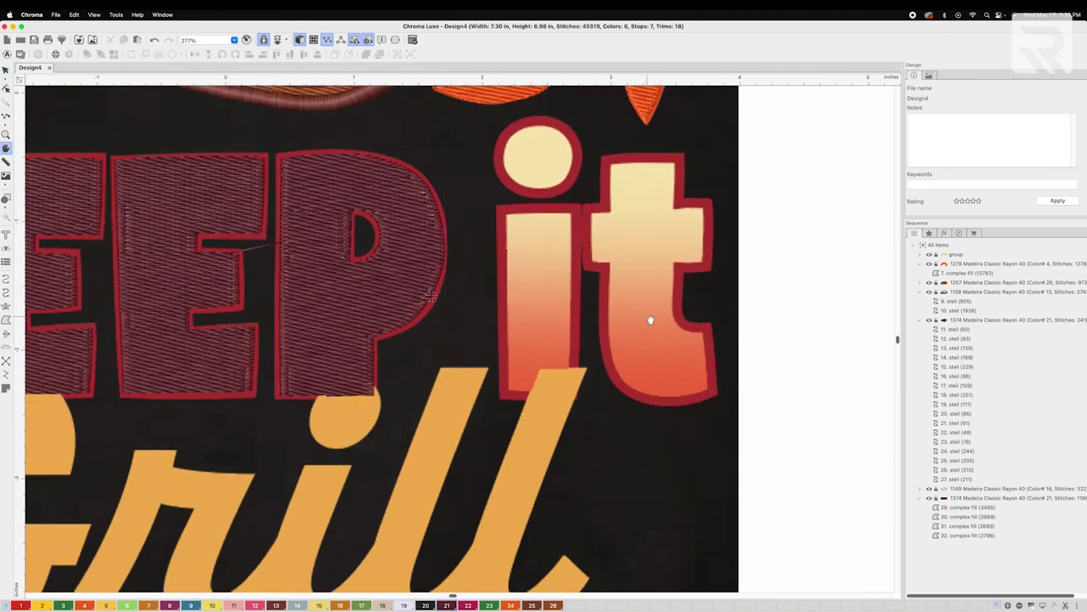
scroll(565, 350, right, 3)
scroll(565, 350, up, 1)
click(6, 319)
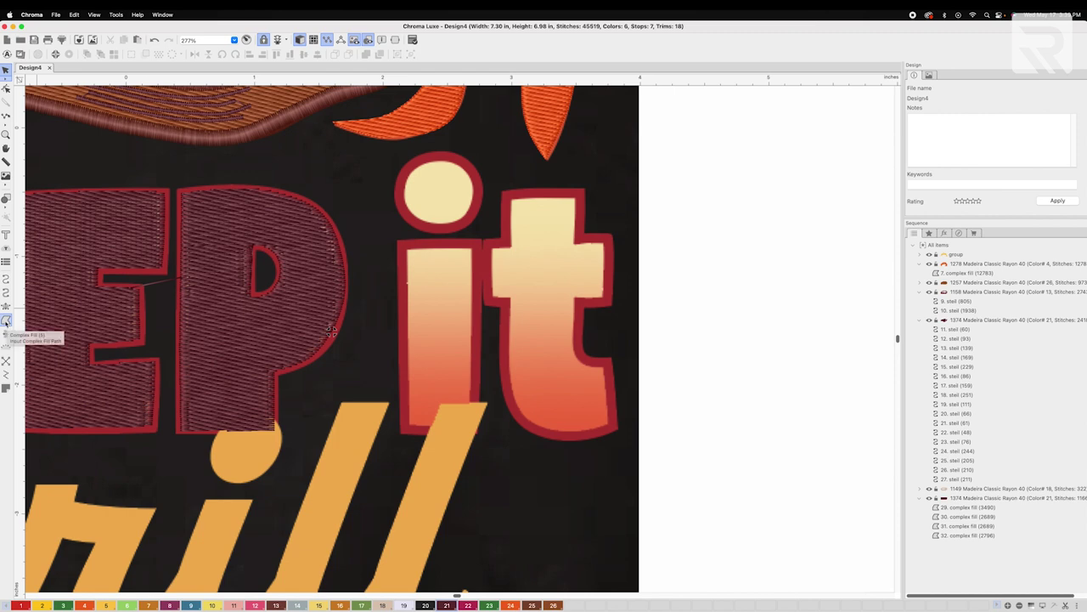
click(404, 245)
click(439, 244)
click(477, 244)
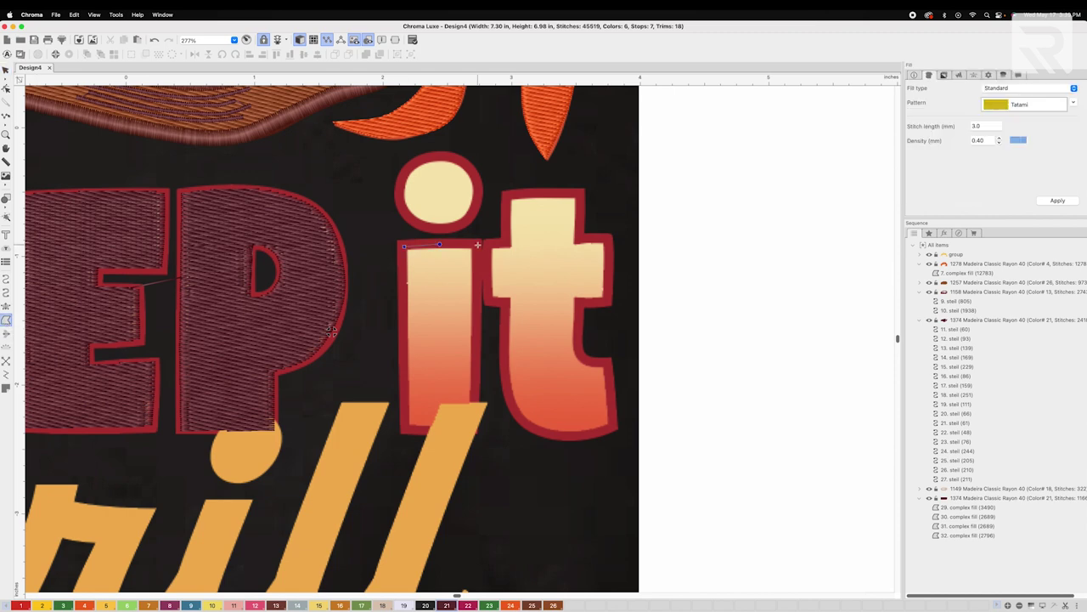
click(477, 349)
click(473, 432)
click(405, 354)
click(404, 282)
key(Return)
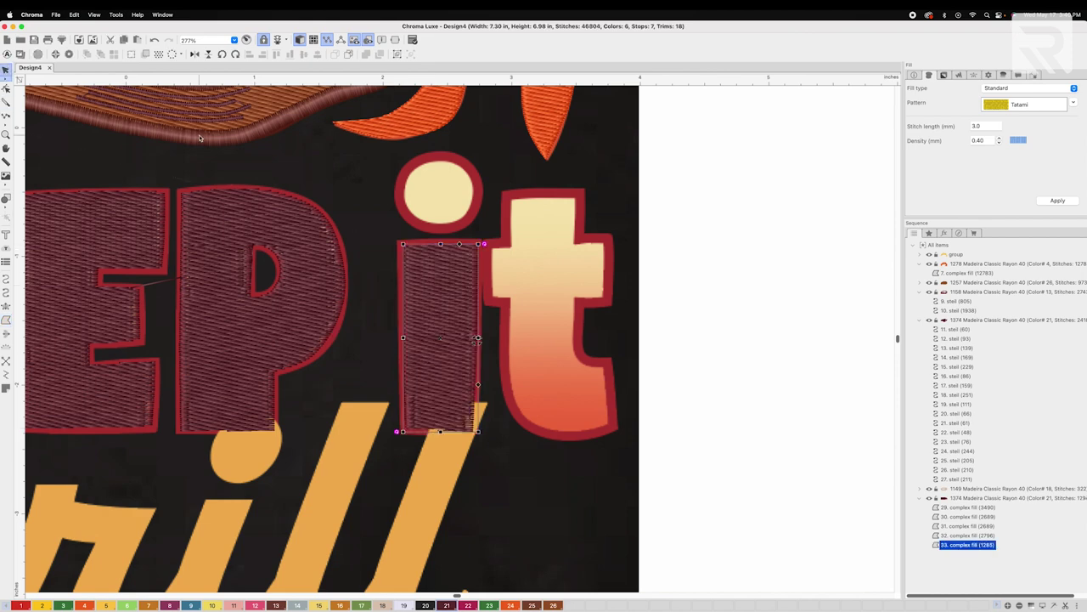
Trace the round dot of the letter i with a complex fill along its red border
click(438, 156)
click(414, 159)
click(400, 194)
click(414, 221)
click(446, 227)
click(472, 214)
click(478, 182)
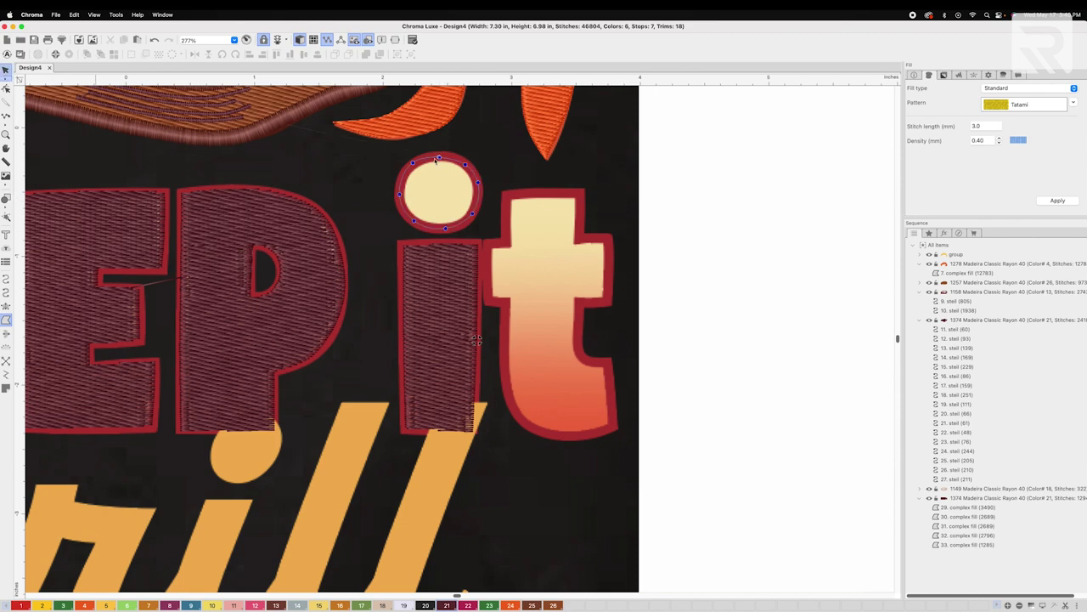
key(Return)
Trace the letter t of "it" with a complex fill, placing points around its red border
click(505, 220)
click(506, 243)
click(489, 243)
click(488, 271)
click(489, 299)
click(505, 362)
click(514, 409)
click(537, 430)
click(580, 435)
click(612, 426)
click(585, 356)
click(577, 341)
click(578, 301)
click(609, 301)
click(609, 274)
click(609, 240)
click(596, 239)
click(581, 240)
click(581, 195)
click(551, 193)
click(510, 197)
key(Return)
Group all the "KEEP it" complex fills and recolor them cream
key(minus)
key(minus)
scroll(654, 295, down, 4)
click(654, 296)
drag(495, 316, 602, 311)
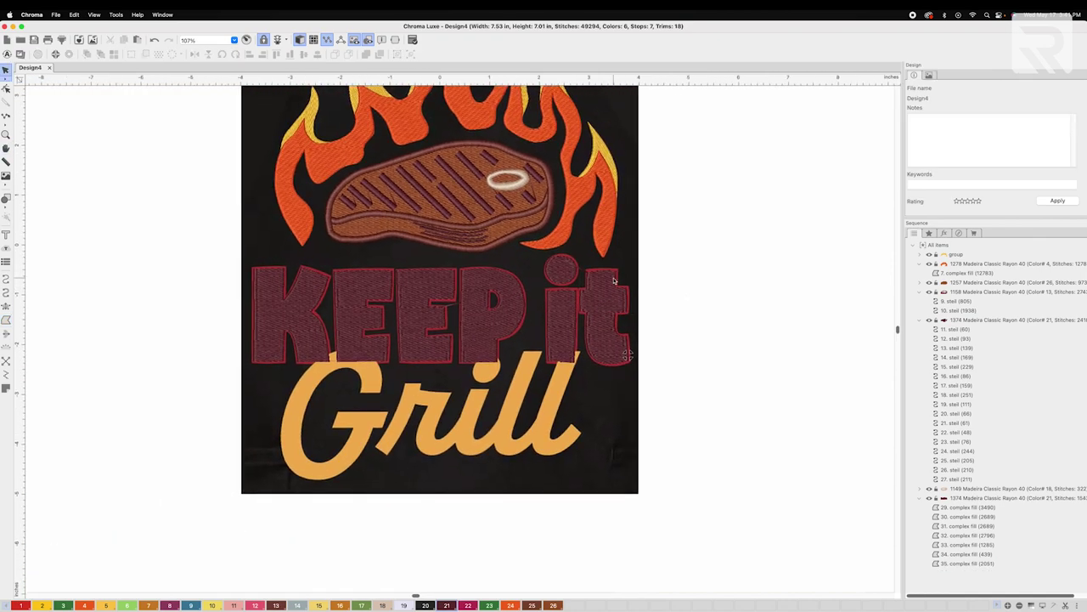
drag(219, 262, 606, 336)
drag(698, 379, 226, 253)
key(super+g)
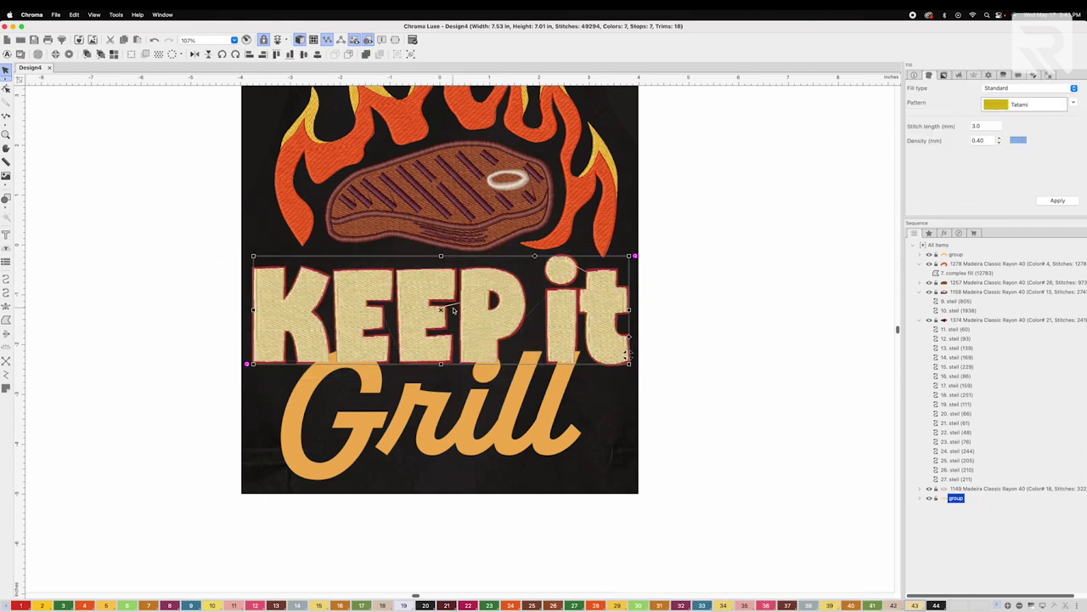
Set the connection type of the cream "KEEP it" group to Square and apply it
scroll(769, 406, up, 2)
click(990, 90)
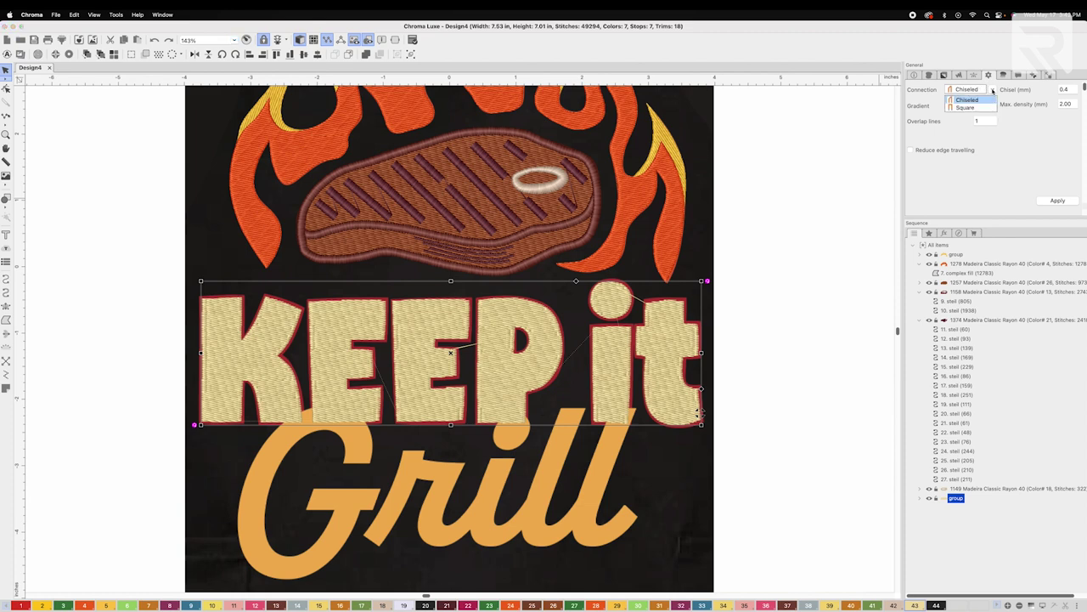
click(966, 107)
click(1058, 202)
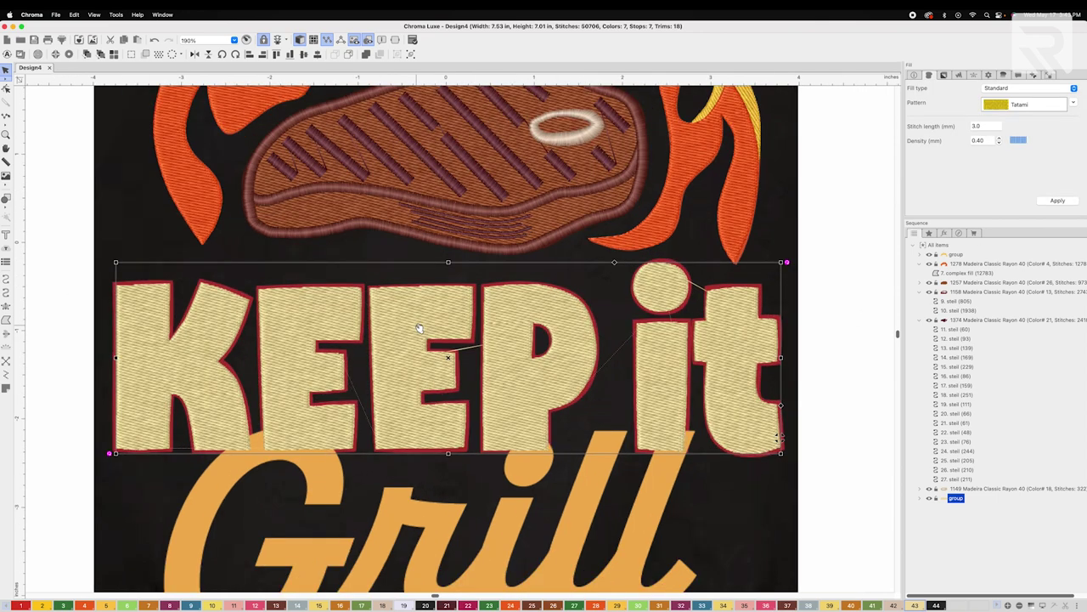
Duplicate the cream "KEEP it" group in place and recolor the copy with thread color 24
key(super+d)
right_click(410, 347)
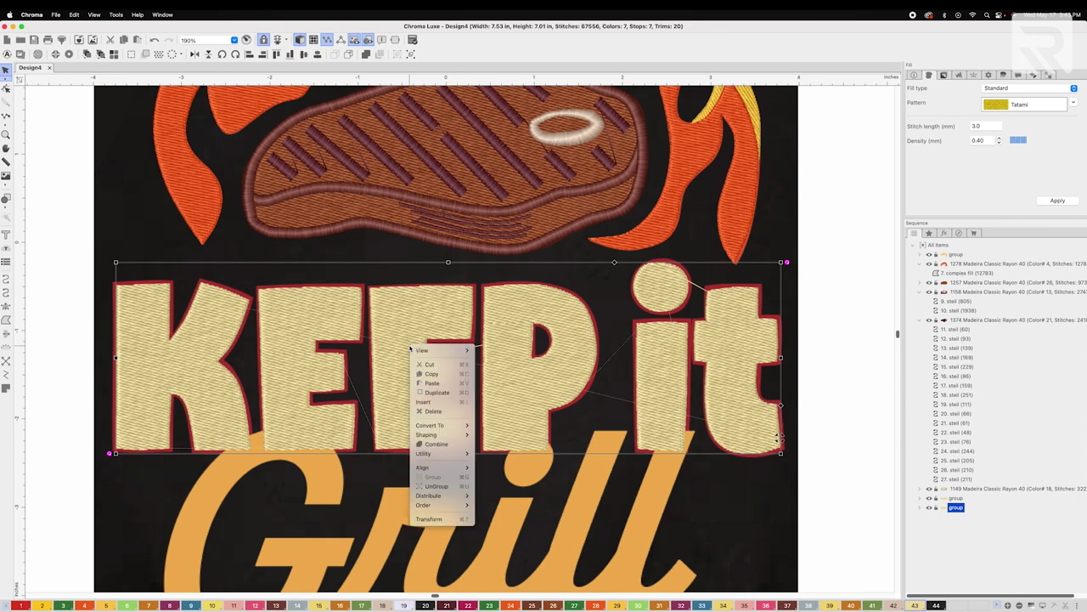
click(463, 375)
right_click(499, 365)
click(547, 406)
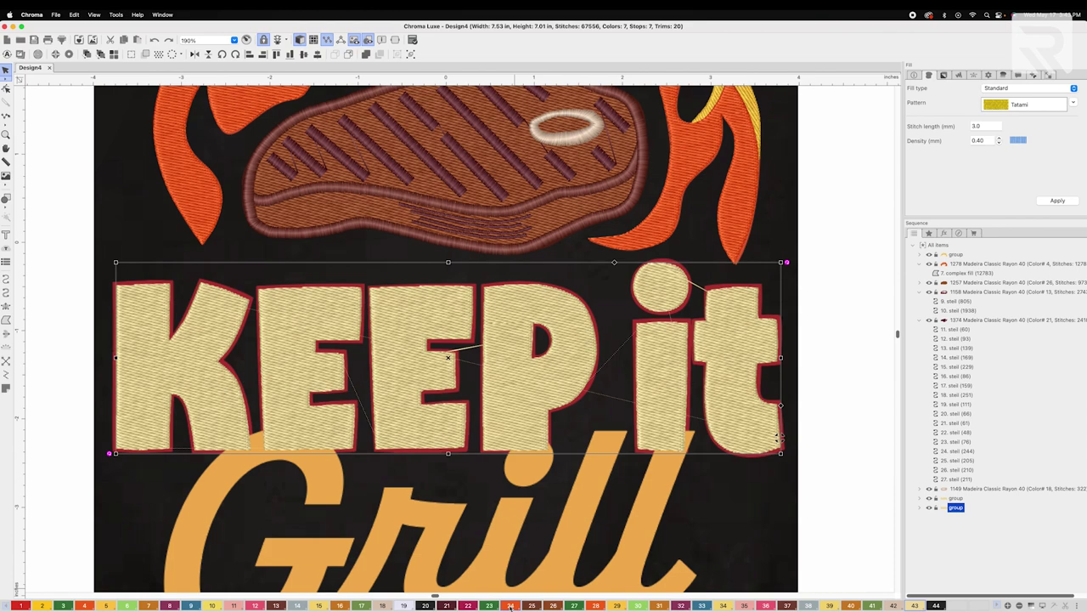
click(509, 605)
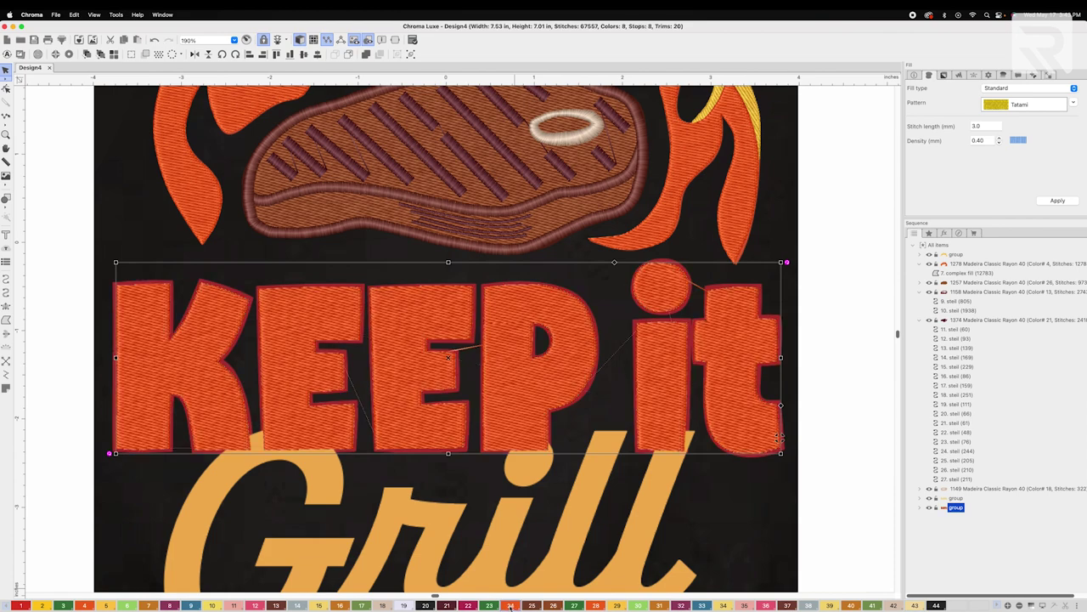
Apply a Linear increasing gradient to the orange "KEEP it" group
click(988, 75)
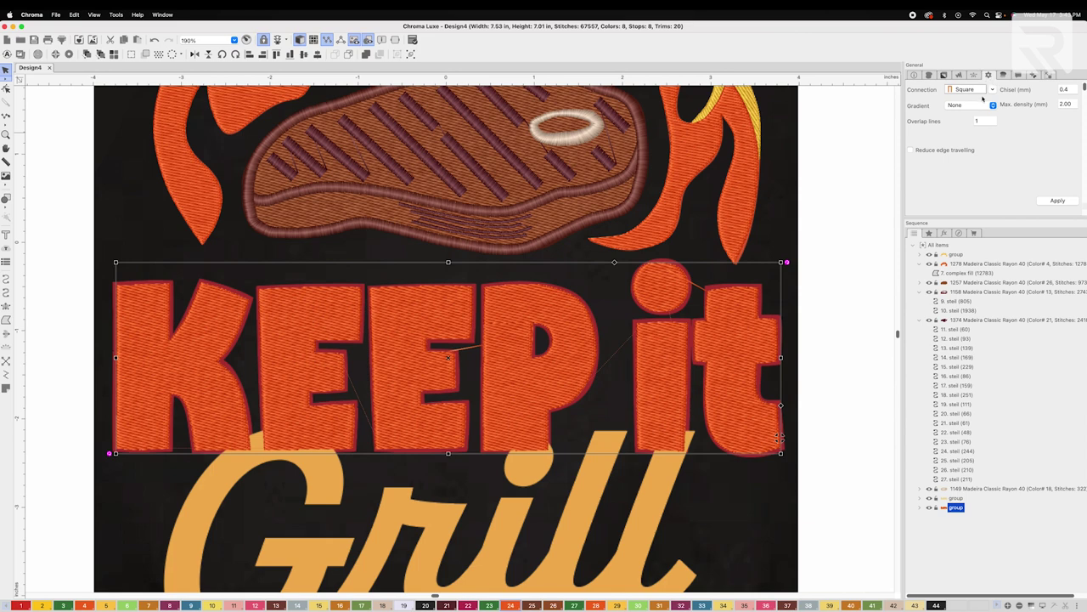
click(993, 104)
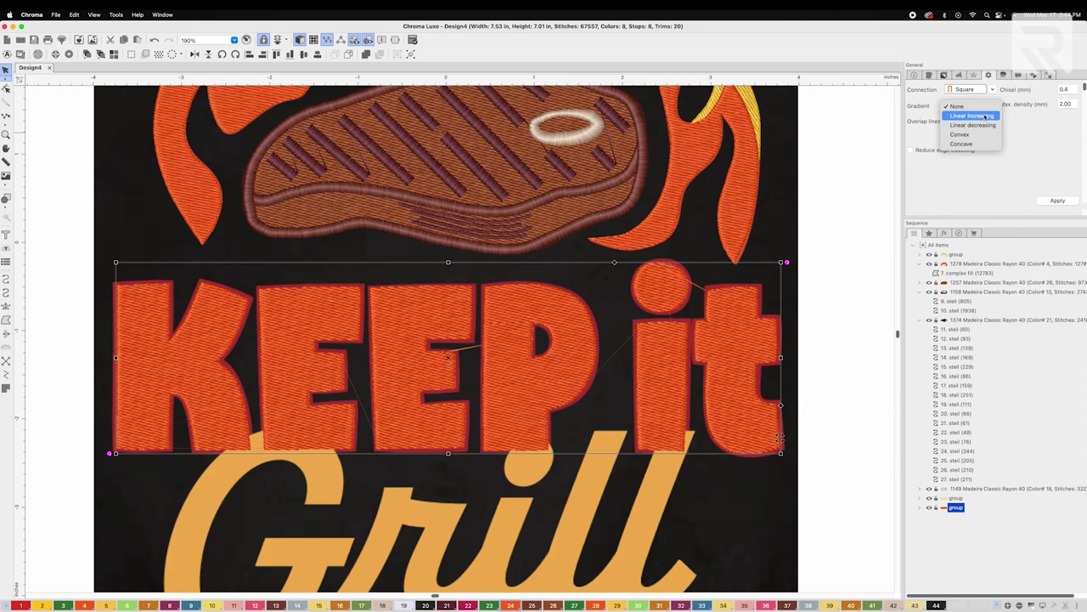
click(985, 115)
click(1057, 201)
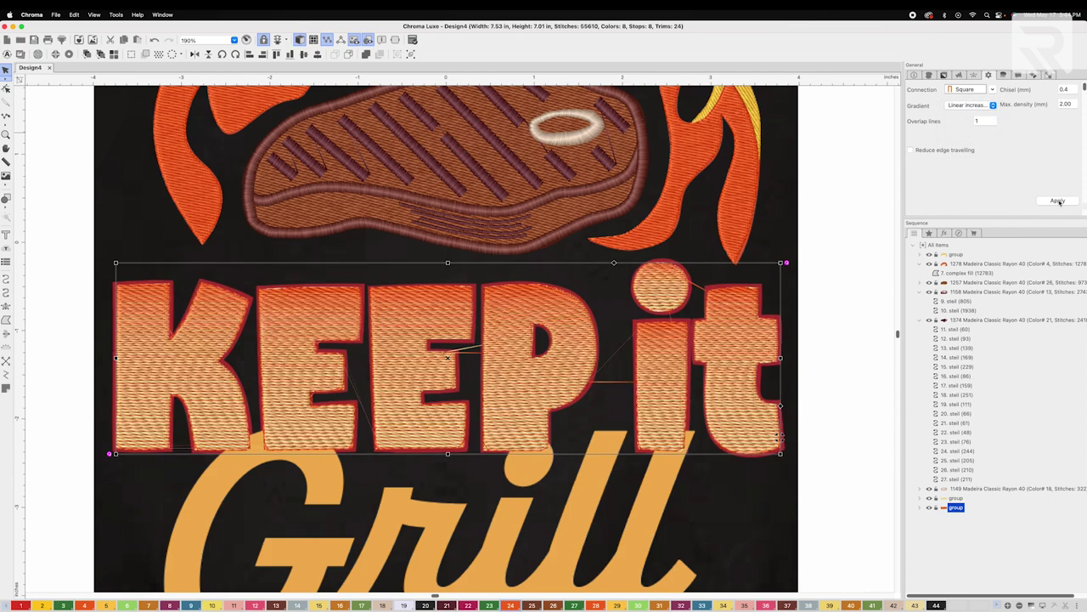
Set the orange "KEEP it" group's gradient to Linear decreasing and apply it
click(968, 105)
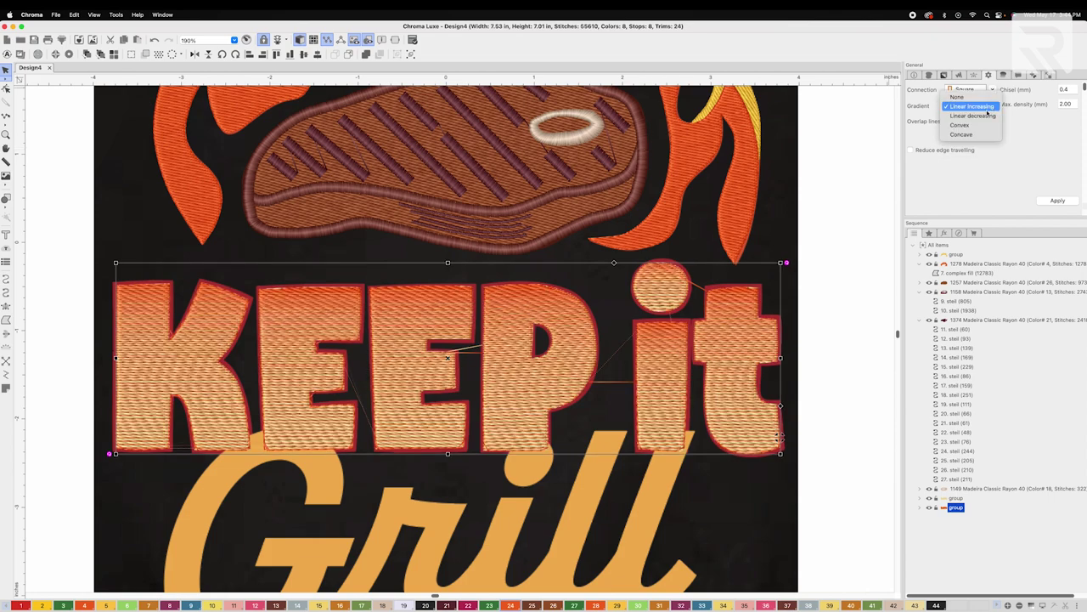
click(972, 116)
click(1057, 201)
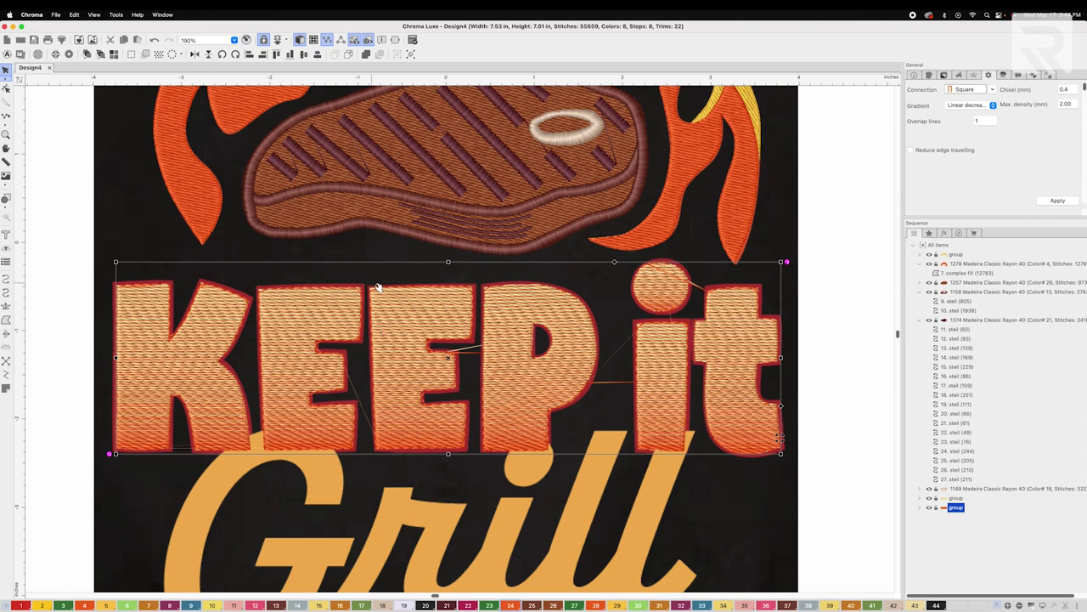
Paste a copy of the cream "KEEP it" group in place, convert it to steil and color it red
right_click(334, 301)
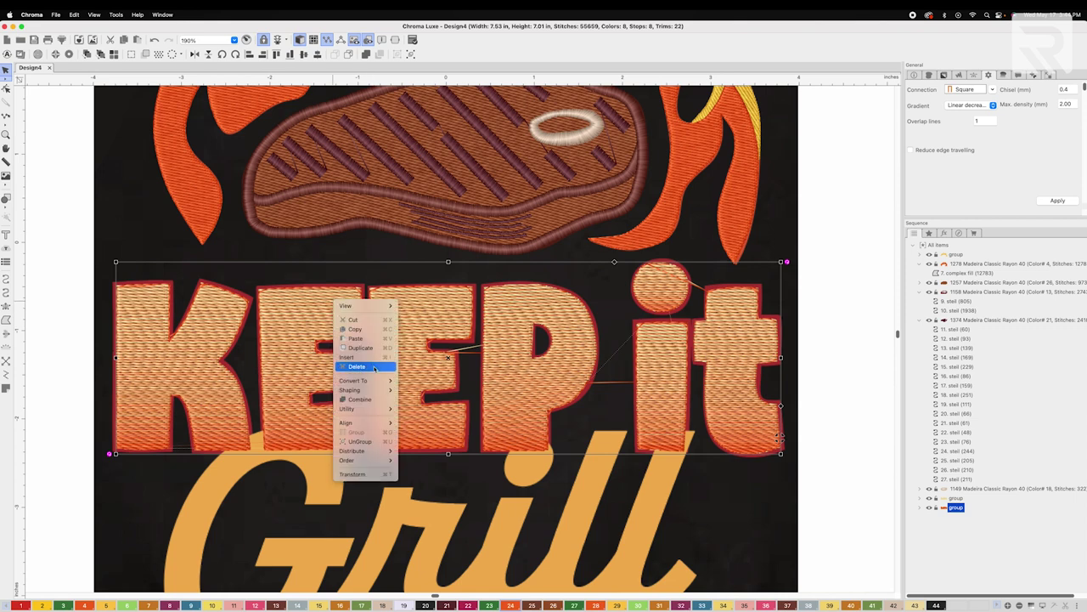
click(373, 338)
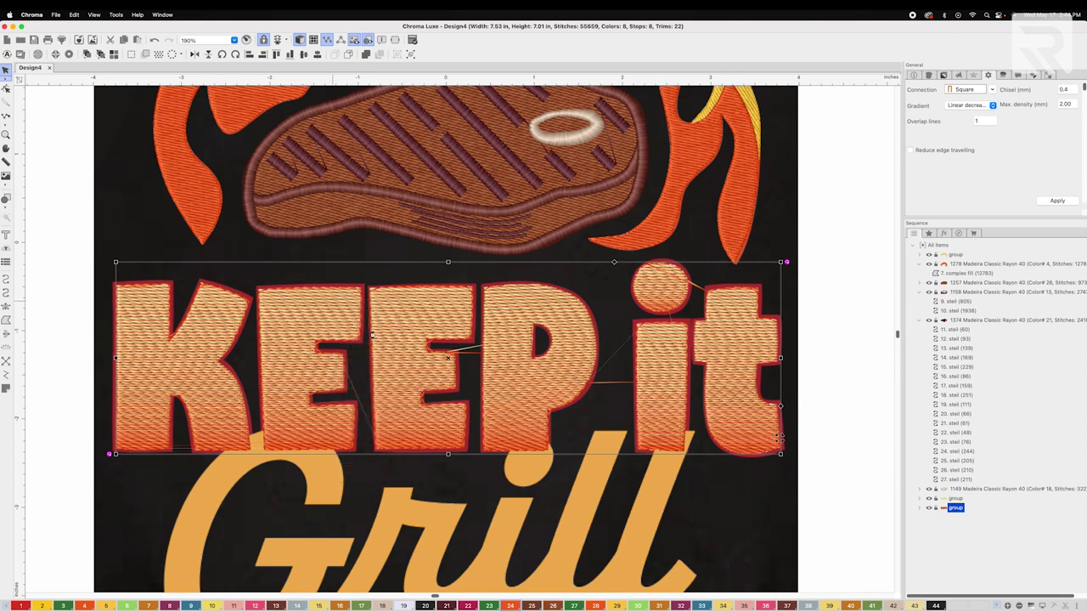
right_click(209, 322)
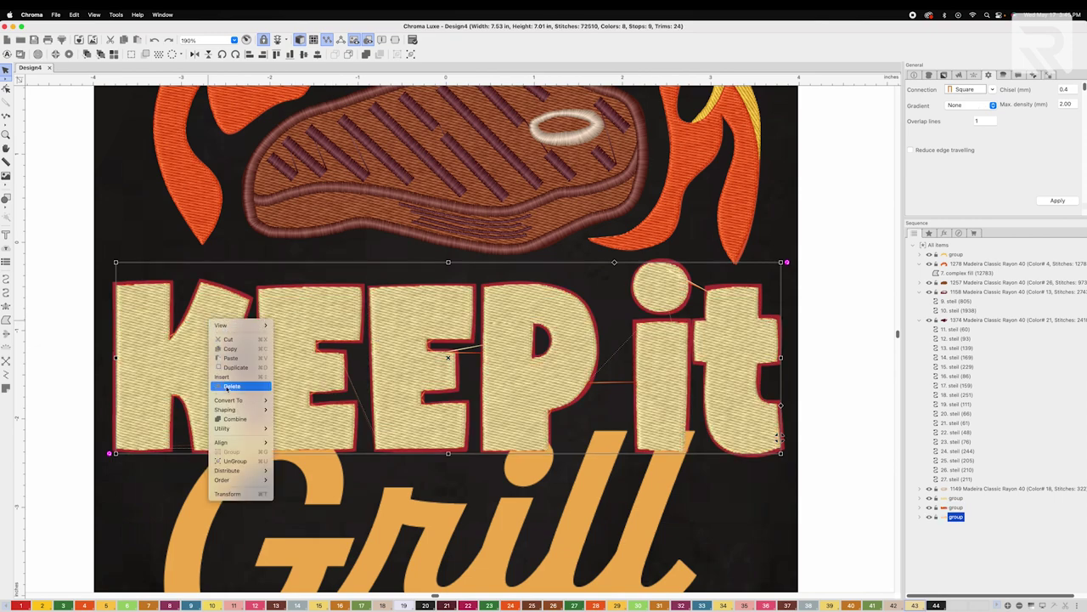
mouse_move(251, 400)
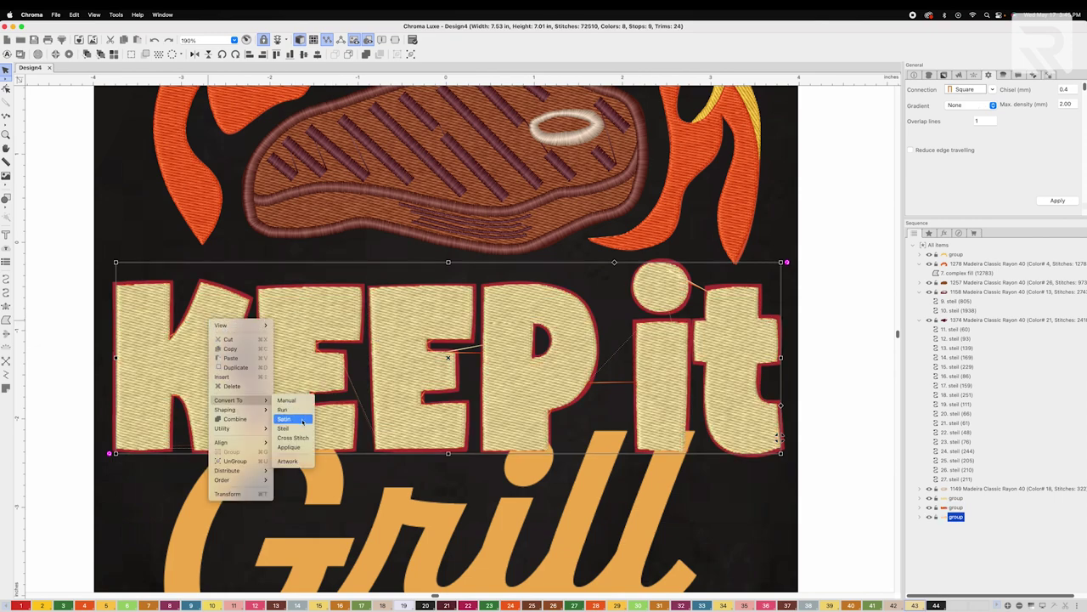
click(299, 429)
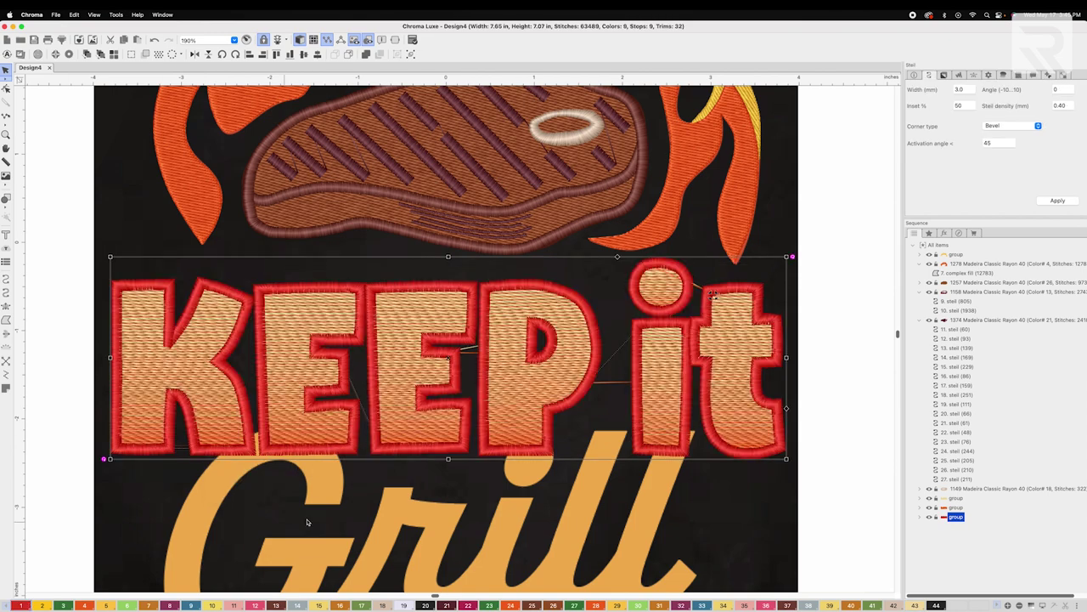
Set the width of the red "KEEP it" steil outline to 2.0 mm and deselect it
scroll(260, 529, down, 5)
drag(969, 89, 923, 88)
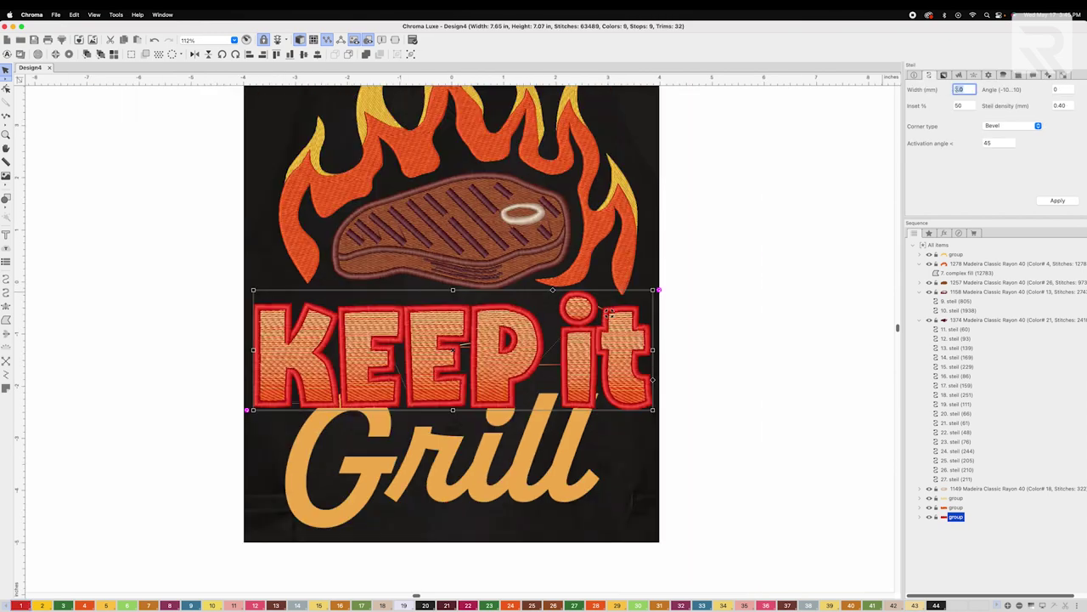
key(Return)
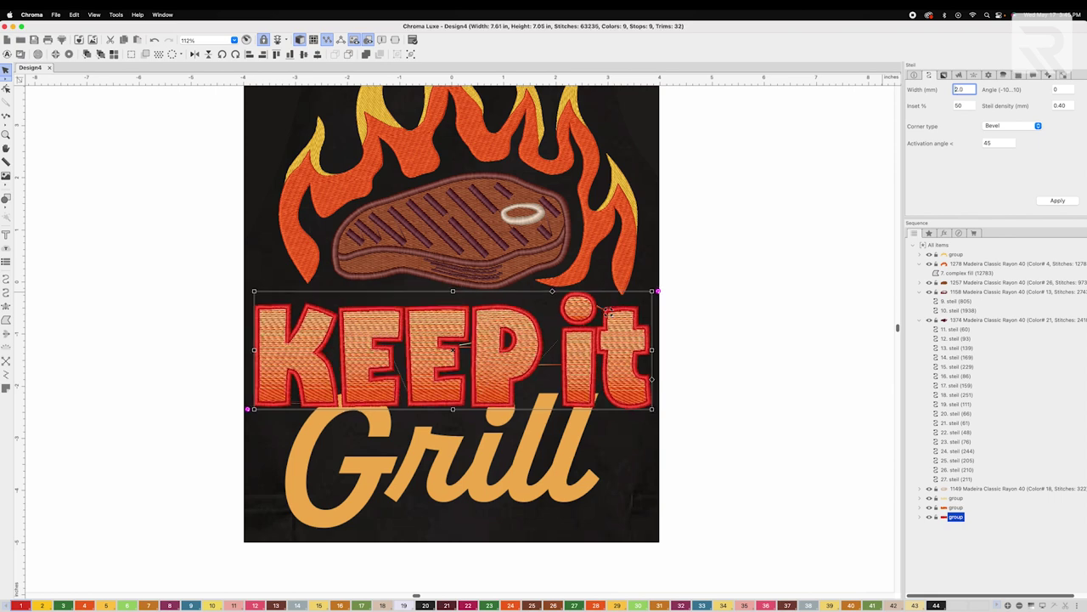
scroll(704, 362, up, 2)
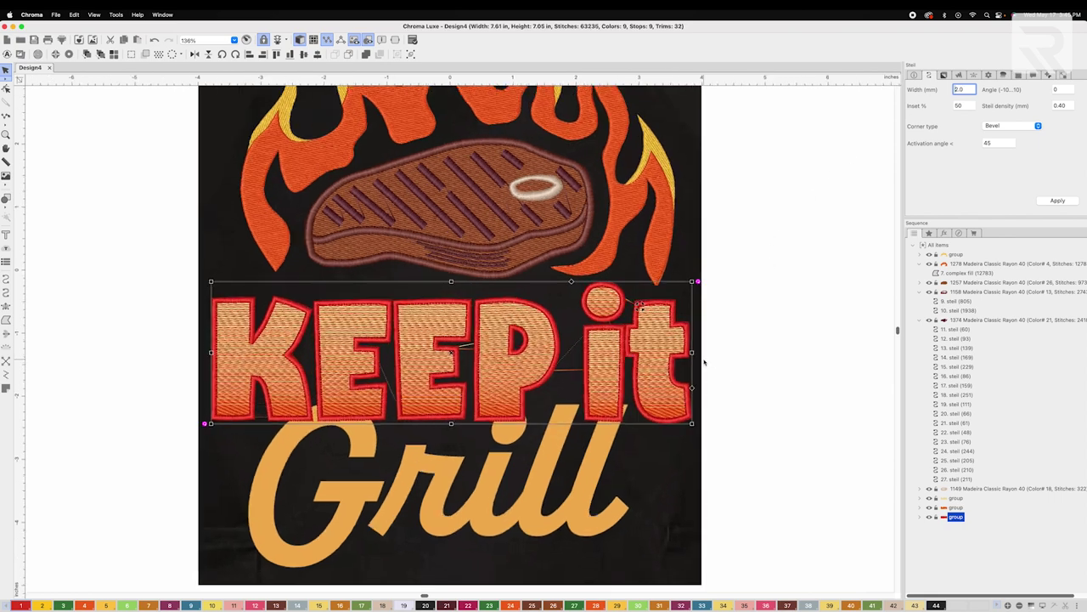
click(798, 371)
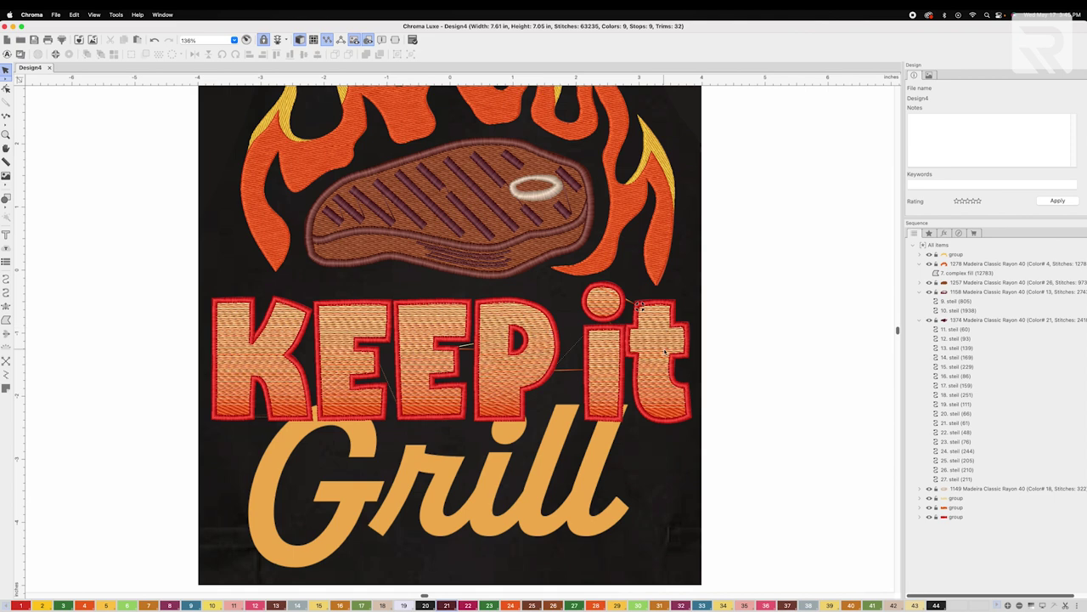
scroll(665, 351, down, 2)
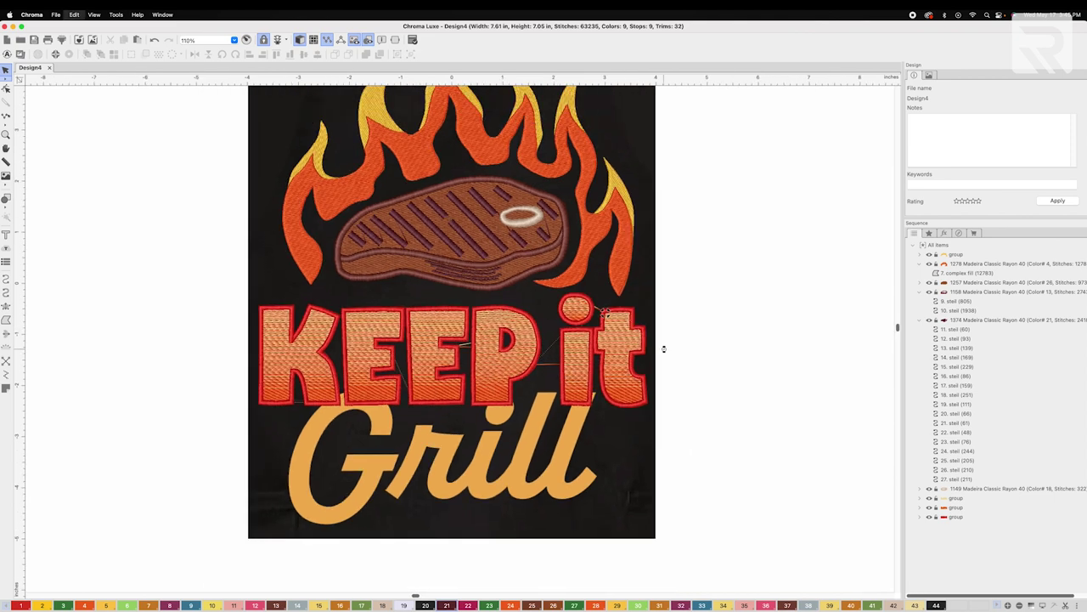
Select all design objects and apply trim as their end command
key(super+a)
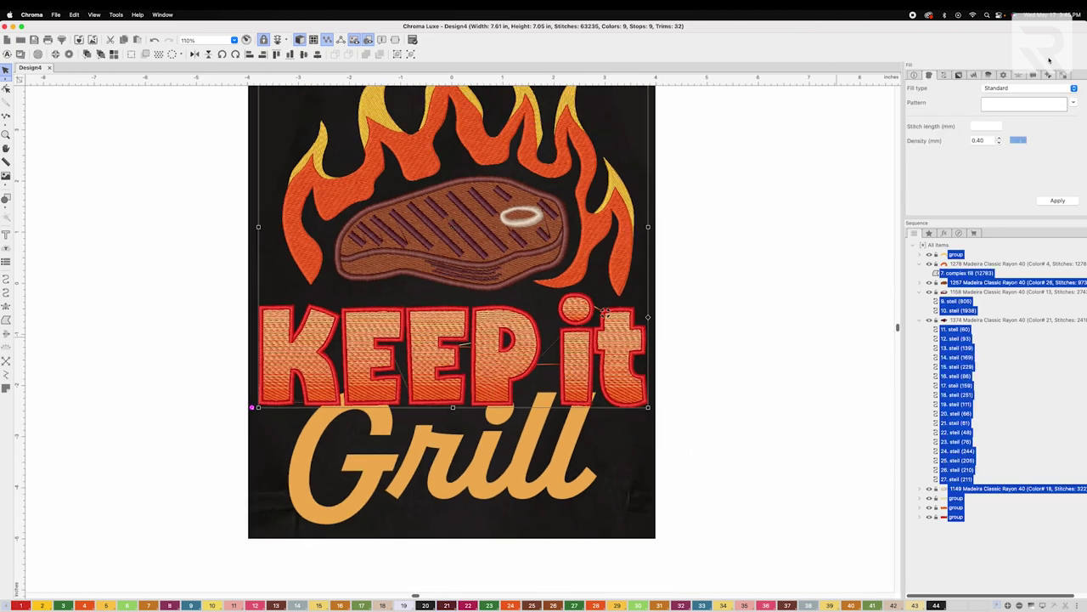
click(1035, 75)
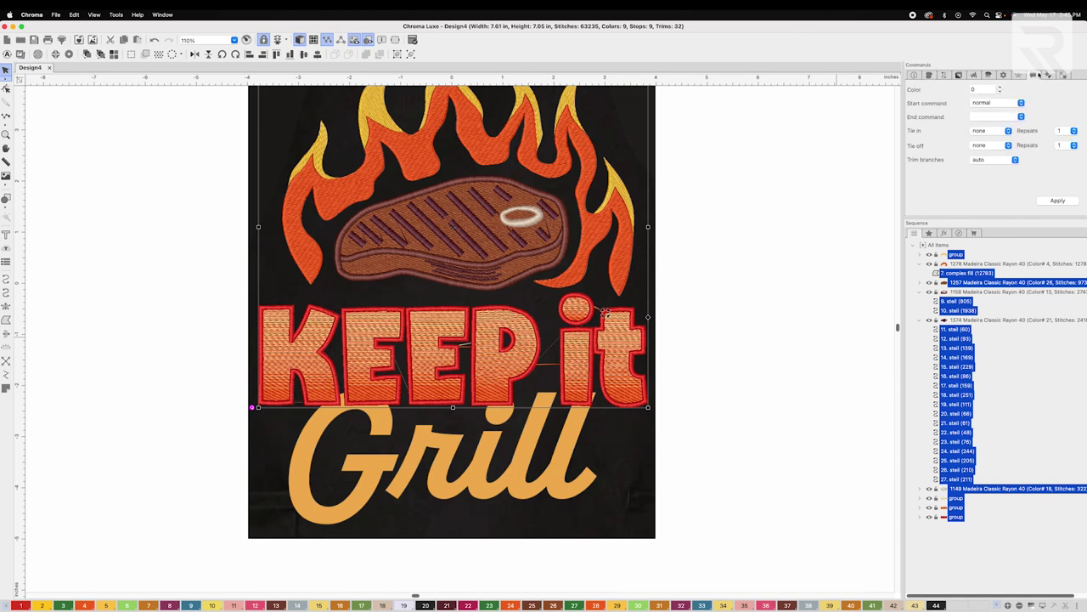
click(1021, 116)
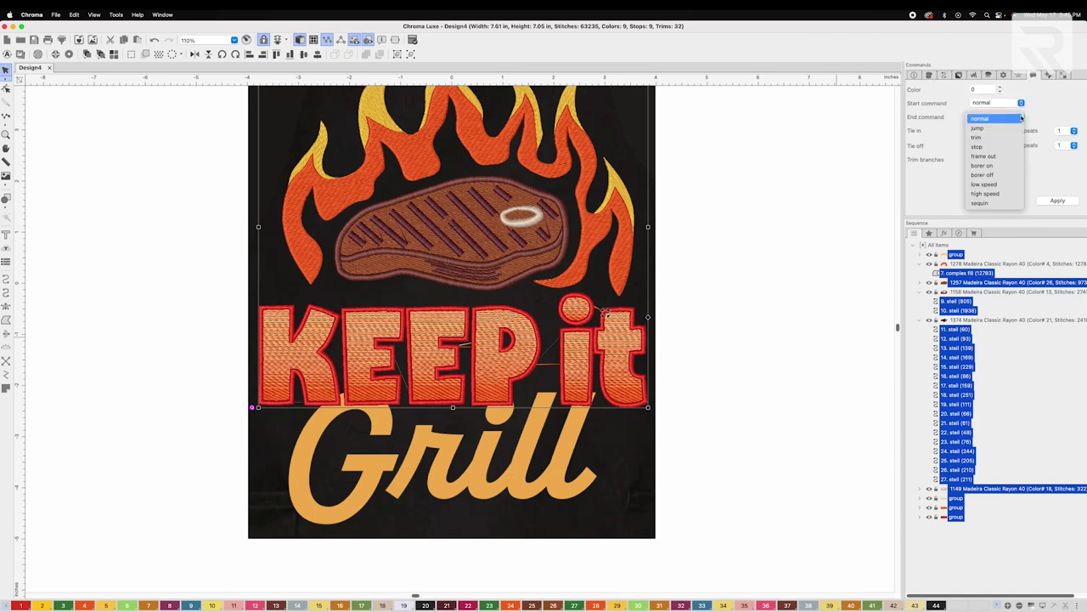
click(994, 133)
click(1058, 202)
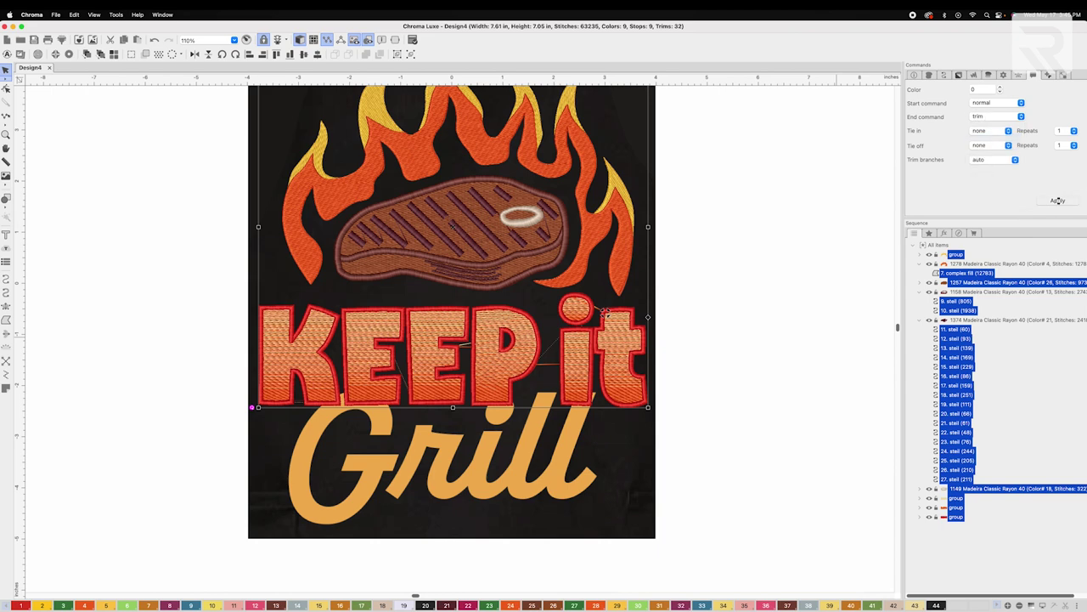
click(655, 321)
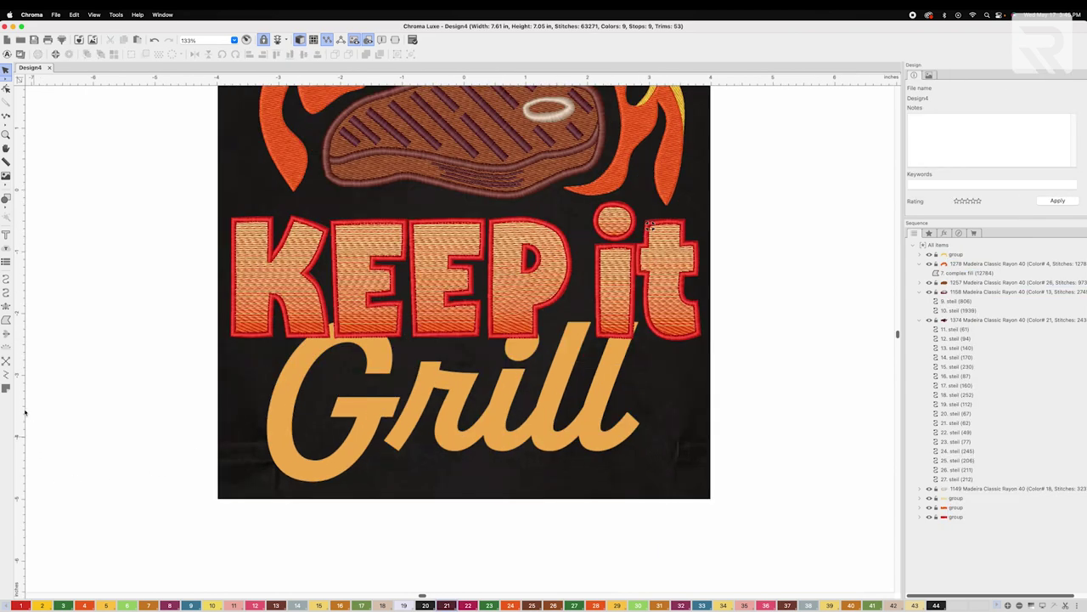
Digitize the main curve of the "G" in "Grill" as a satin column and recolor it with thread color 5
click(6, 307)
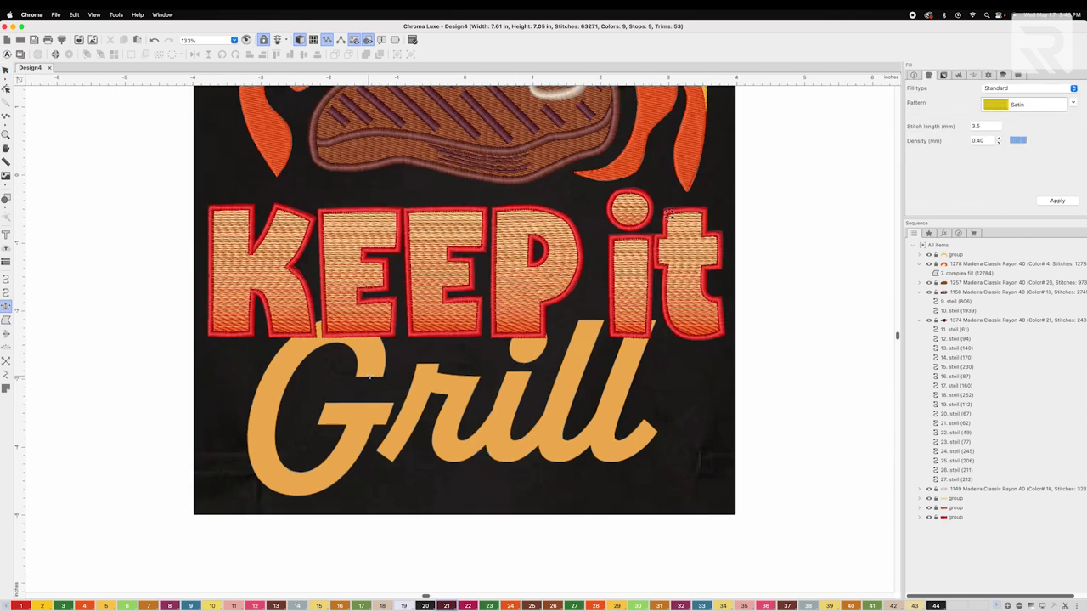
scroll(371, 377, up, 3)
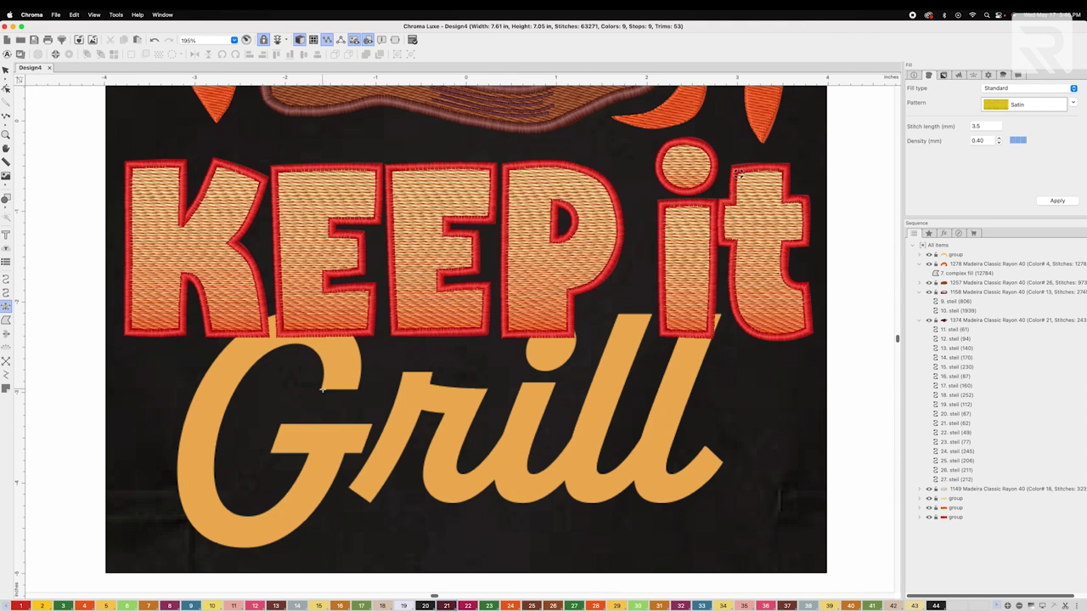
click(356, 389)
click(352, 331)
click(219, 430)
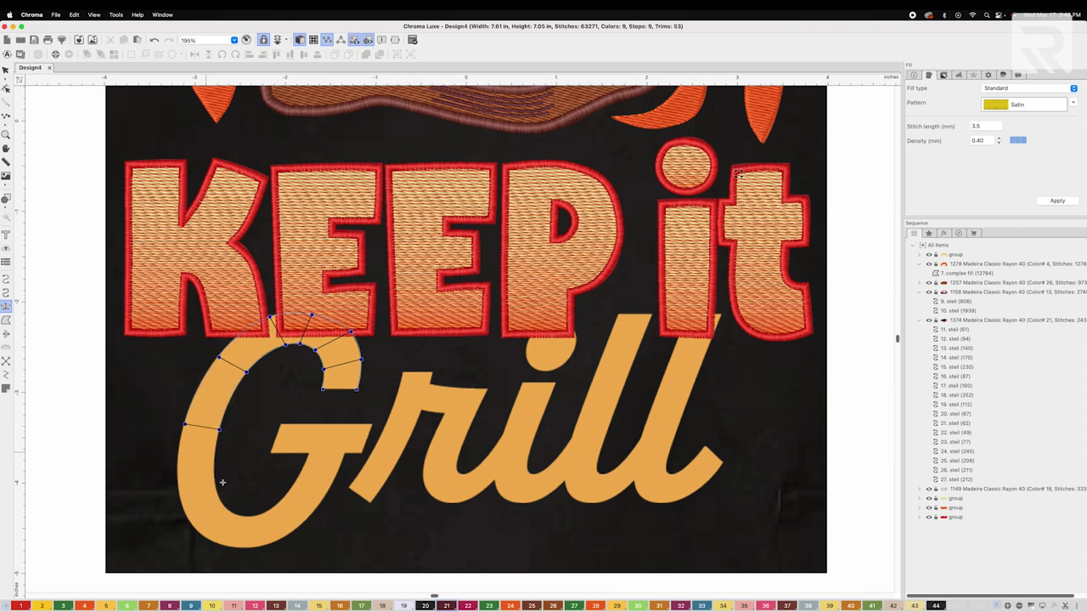
click(219, 543)
click(234, 514)
click(290, 532)
click(327, 491)
key(Return)
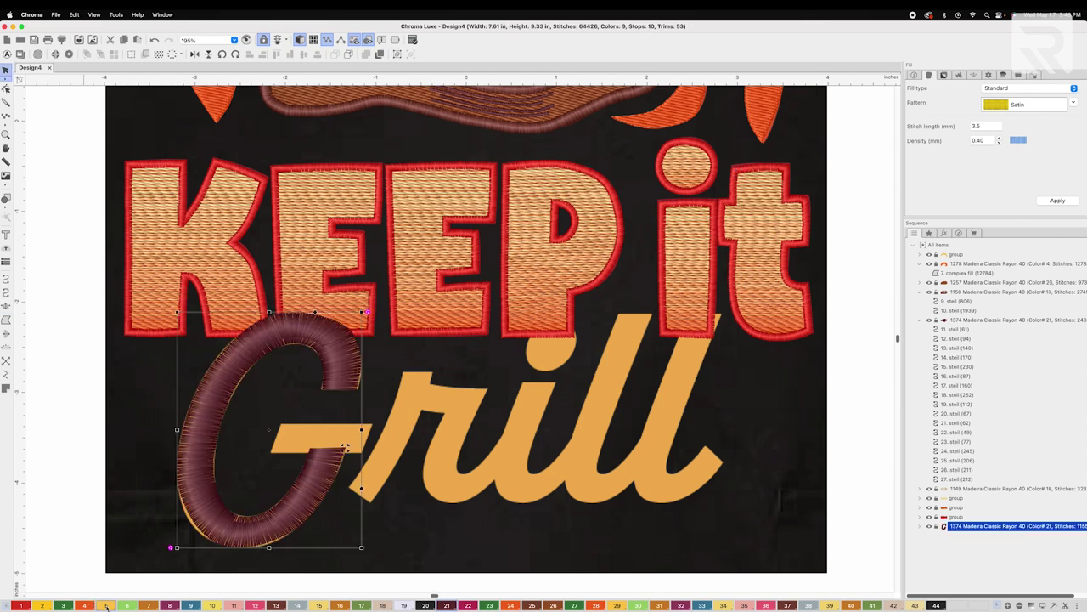
Digitize the crossbar of the "G" and the two strokes of the "r" in "Grill" as satin columns
click(6, 320)
click(6, 306)
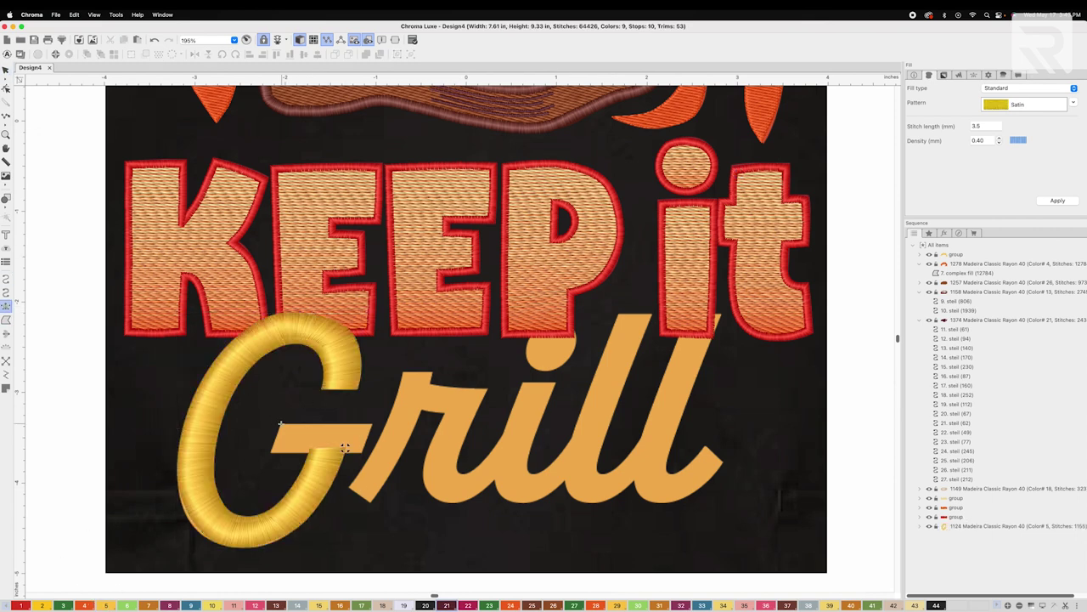
key(Return)
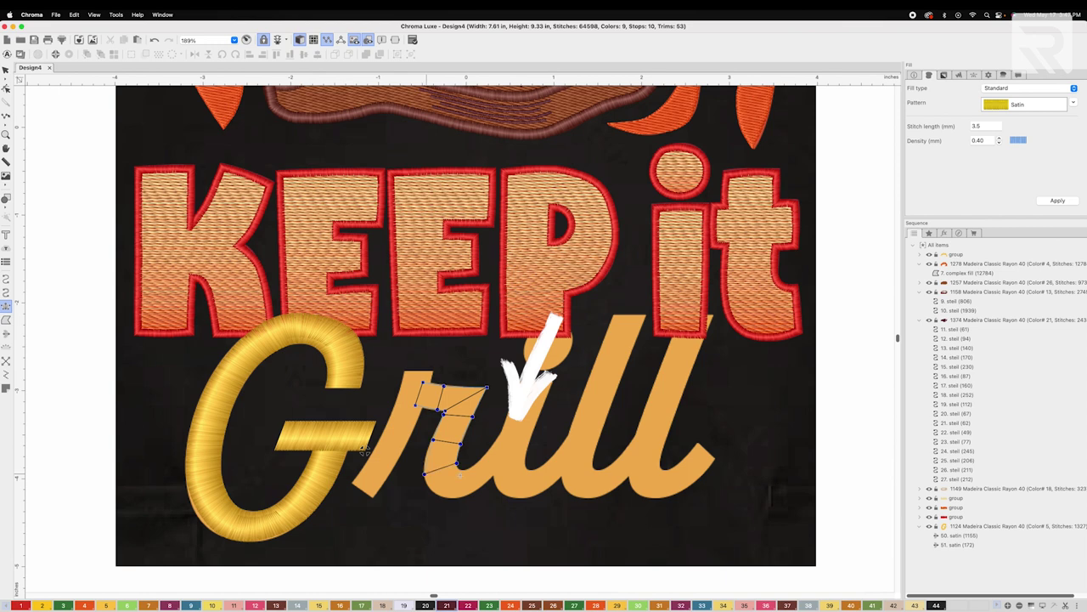
click(483, 482)
key(Return)
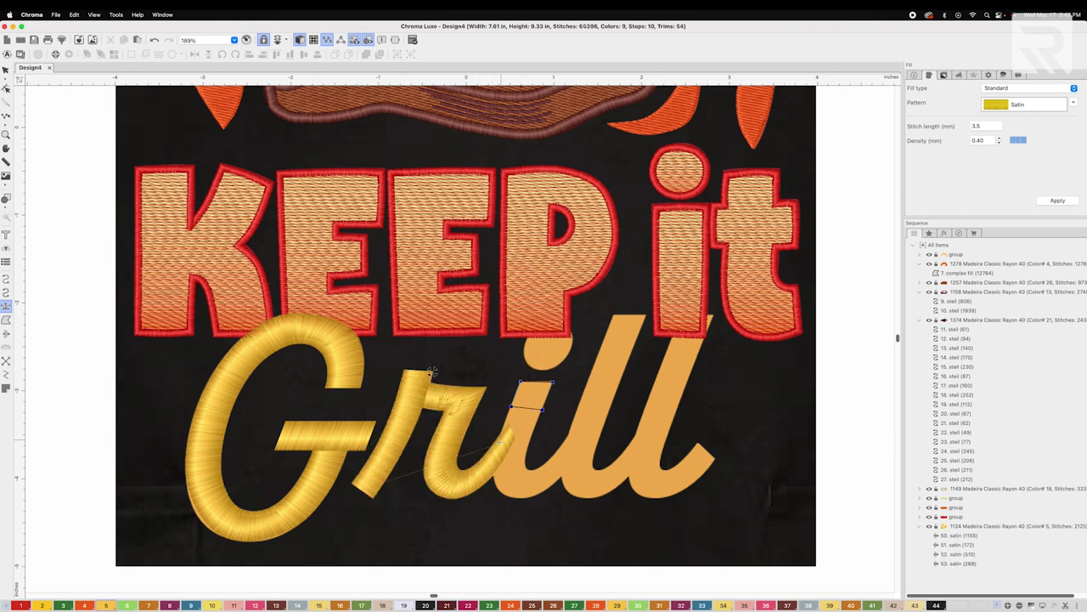
Digitize the body of the "i" in "Grill" as a satin column following its stem and curved tail
click(527, 445)
click(496, 486)
click(525, 467)
click(553, 484)
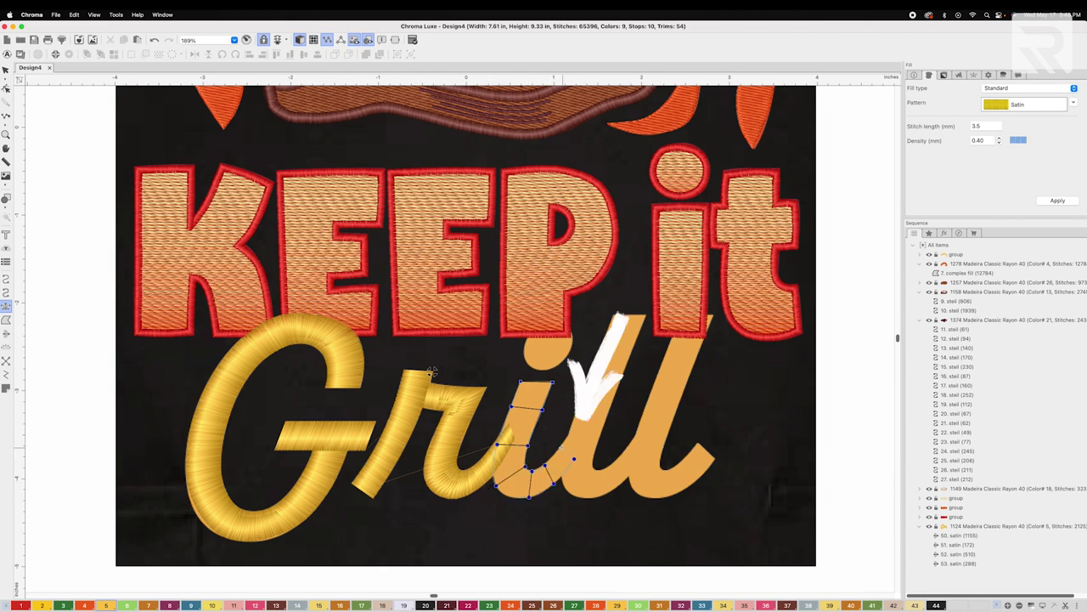
click(6, 70)
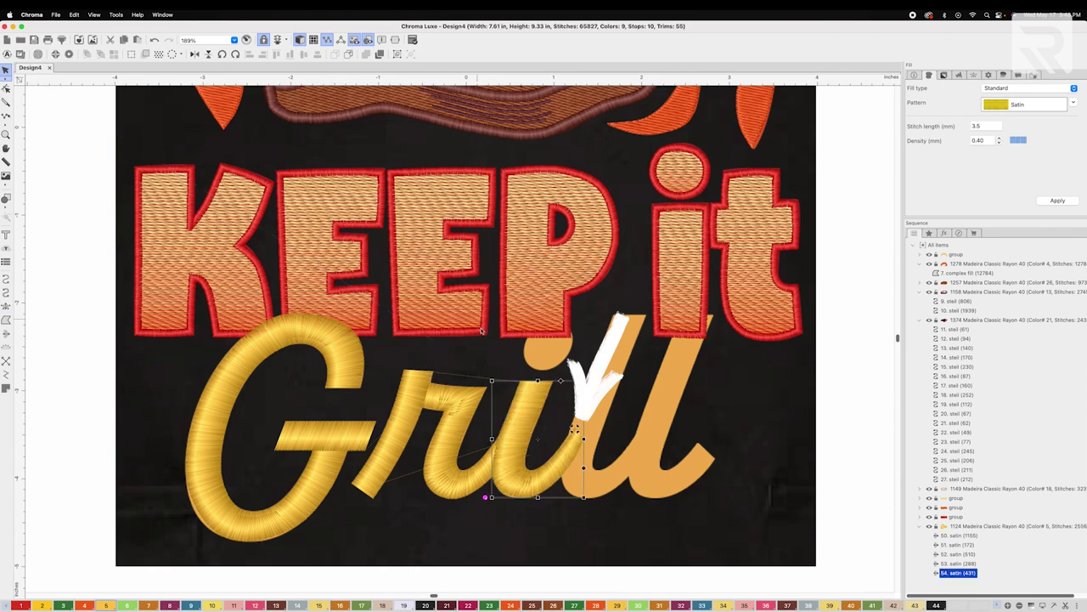
Draw an ellipse artwork over the dot of the "i" in "Grill" and fit its size to the dot
drag(476, 371, 441, 437)
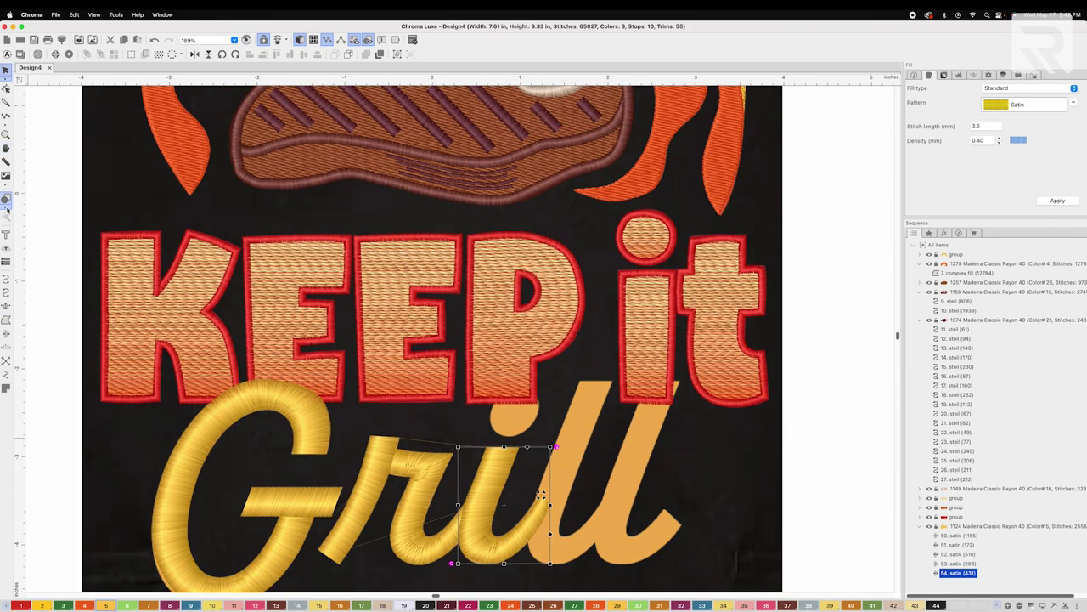
click(7, 208)
click(26, 234)
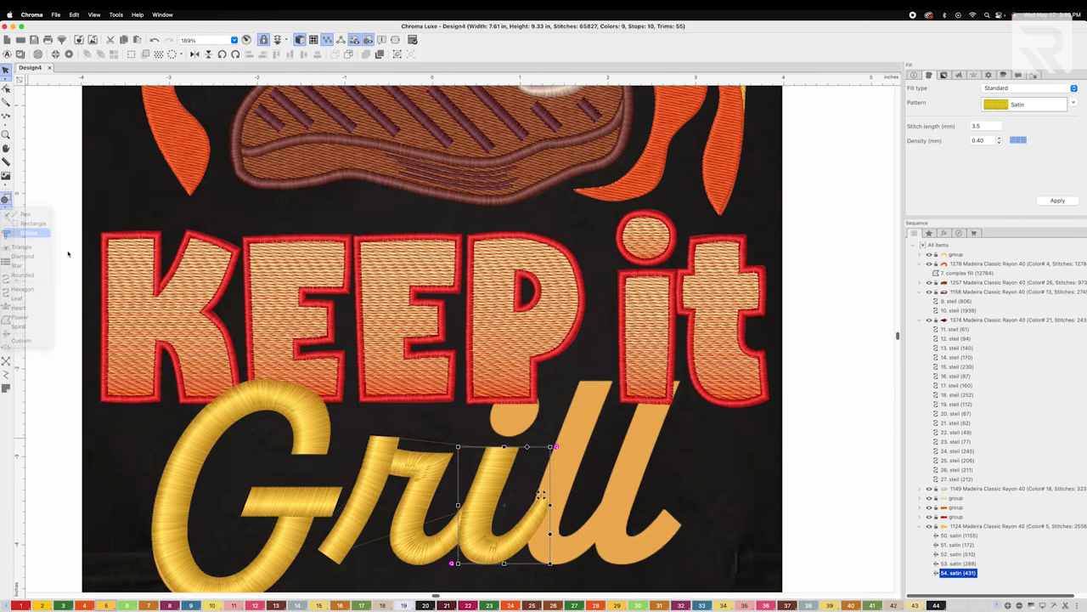
key(Escape)
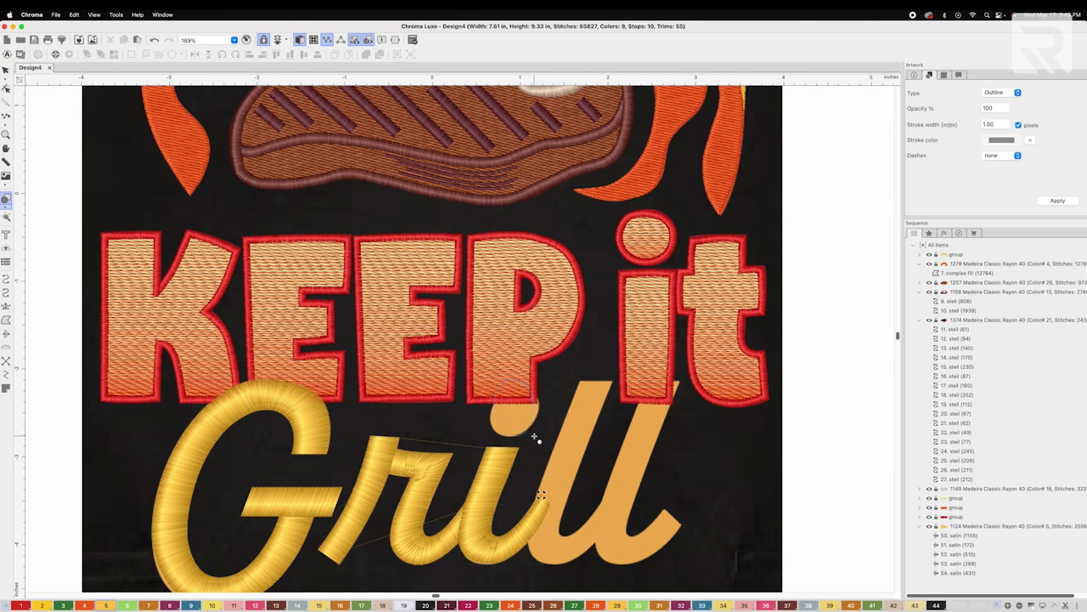
click(535, 431)
key(Escape)
click(535, 401)
drag(541, 381, 552, 392)
click(498, 407)
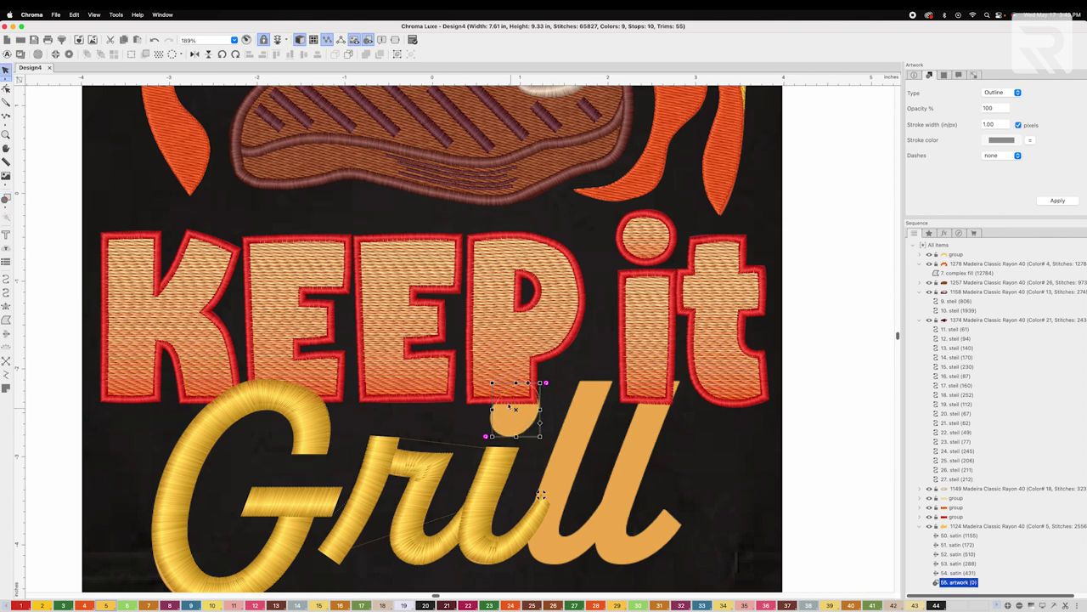
drag(492, 410, 490, 410)
Convert the ellipse on the "i" dot in "Grill" to satin
right_click(515, 420)
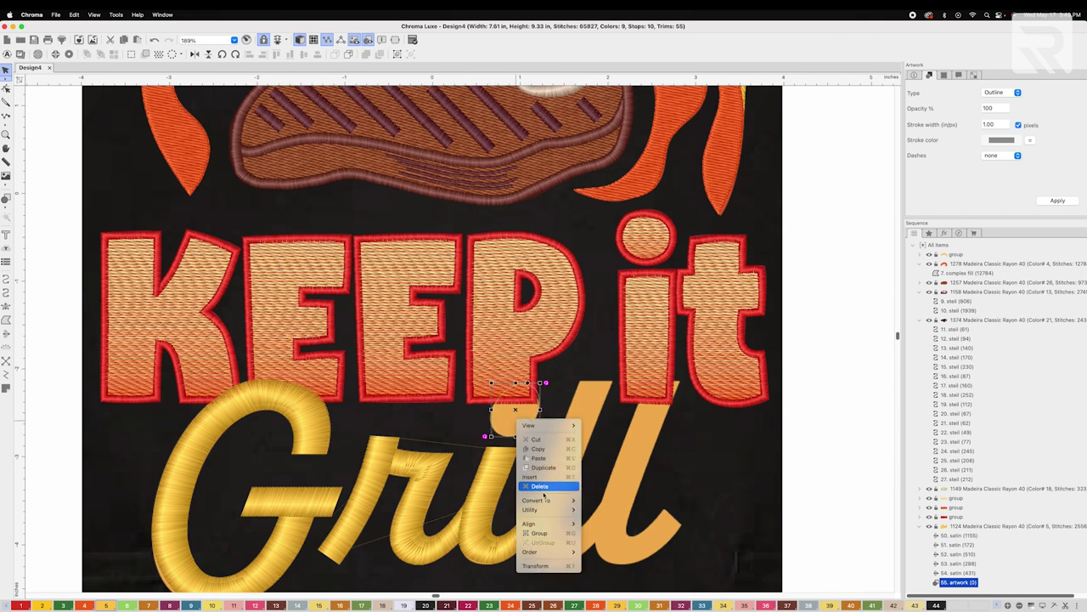
mouse_move(545, 500)
click(593, 508)
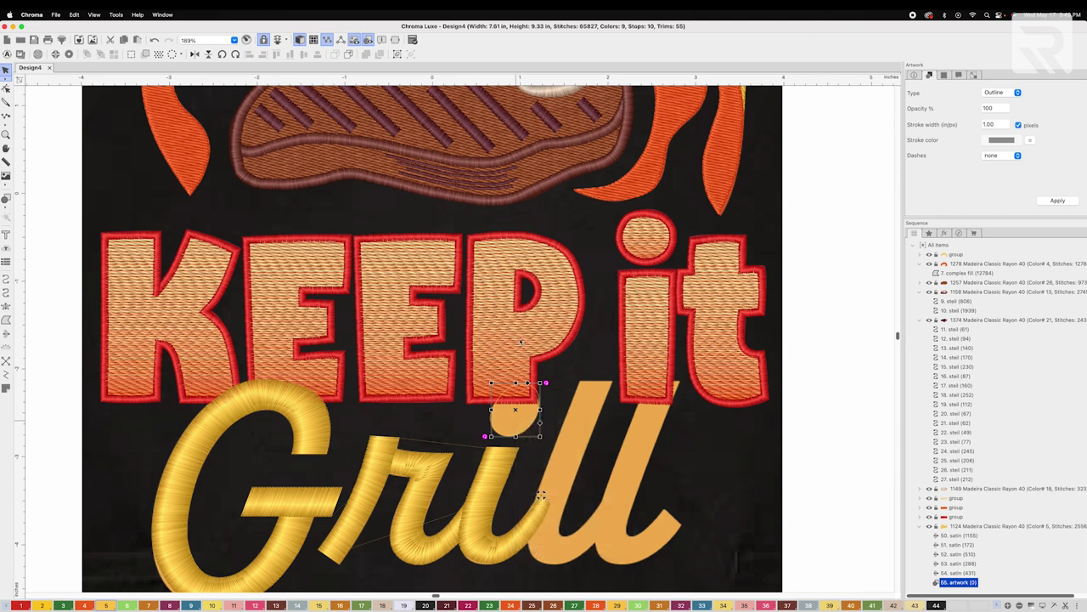
Delete all angle lines from the satin "i" dot in "Grill" and define a new stitch direction across it
click(6, 88)
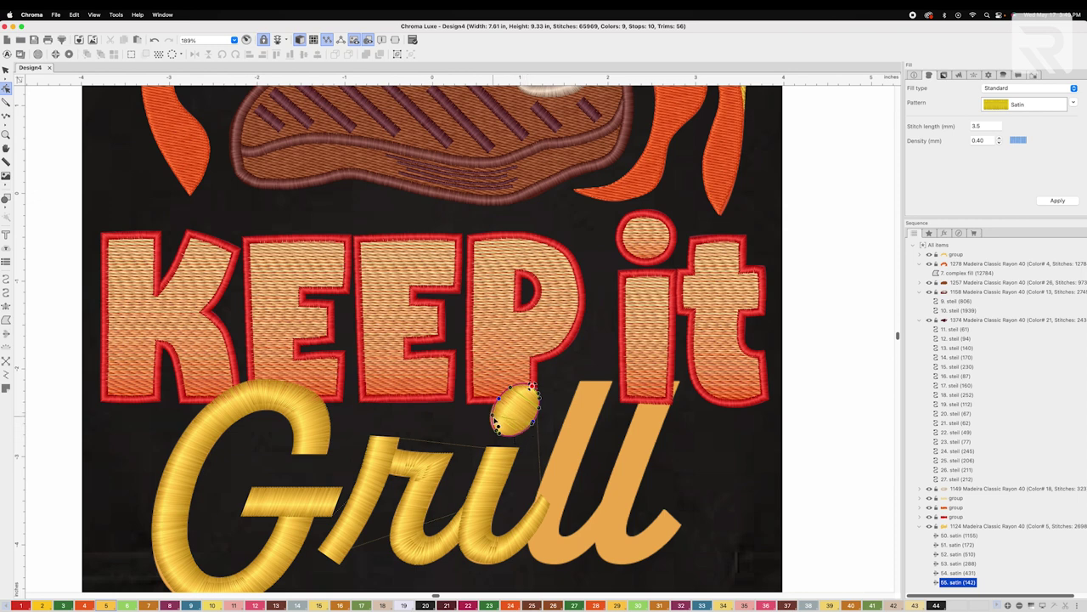
right_click(541, 395)
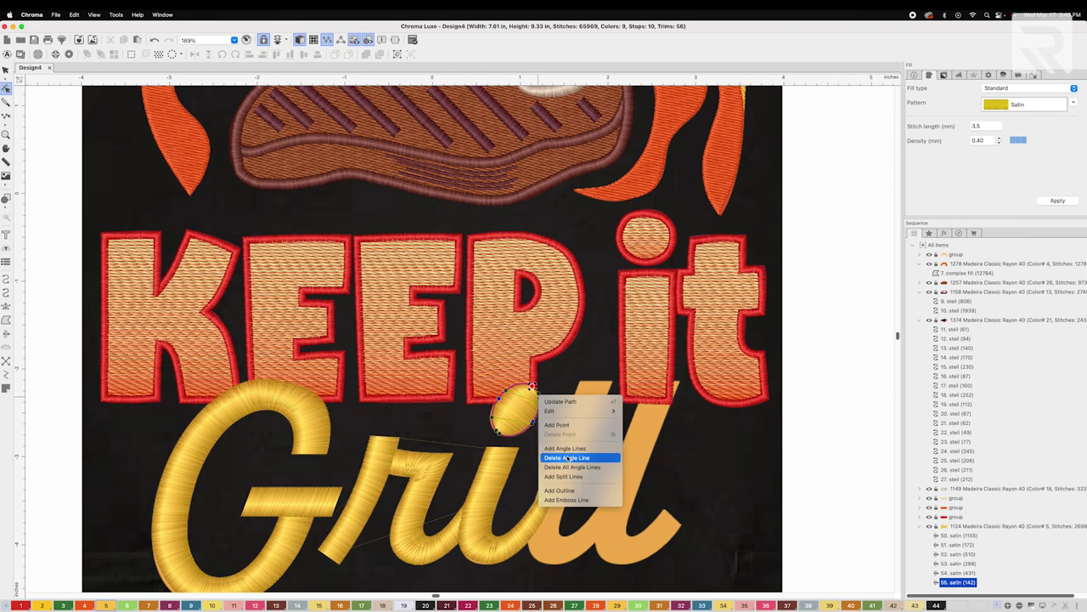
click(572, 467)
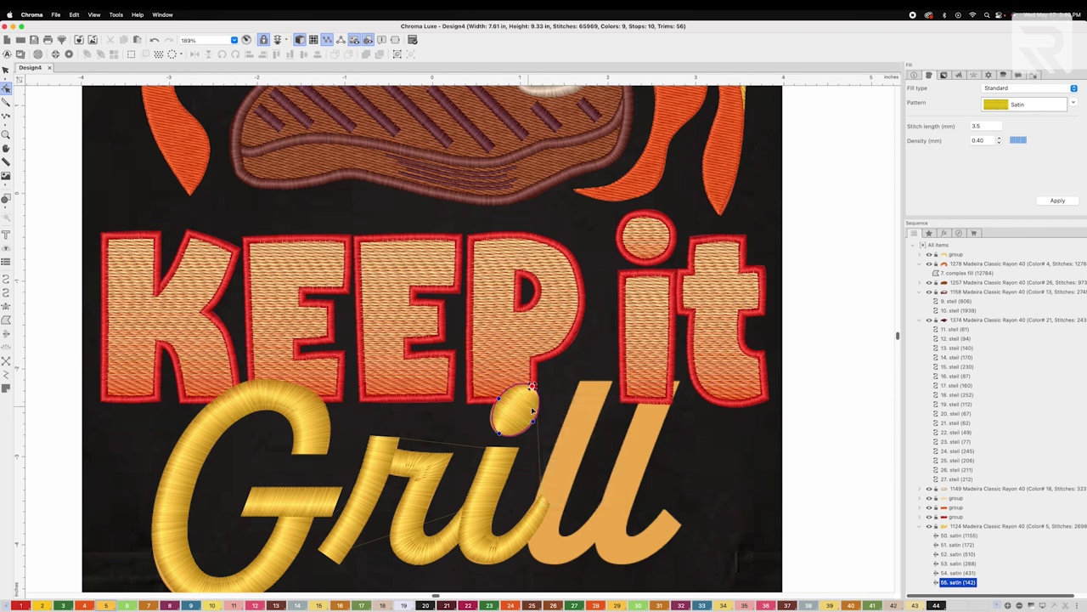
right_click(539, 409)
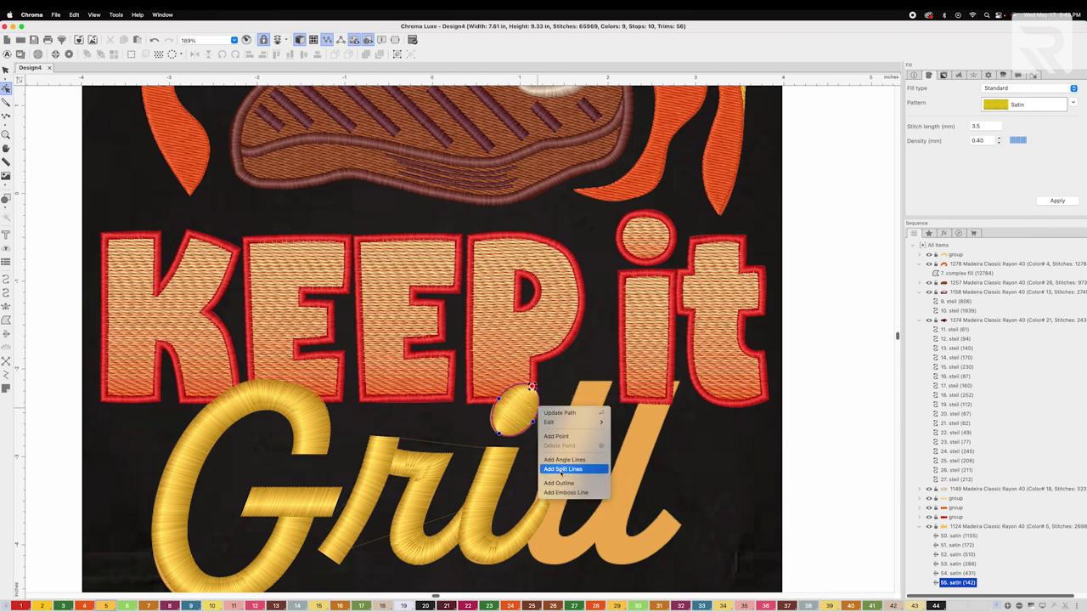
click(561, 469)
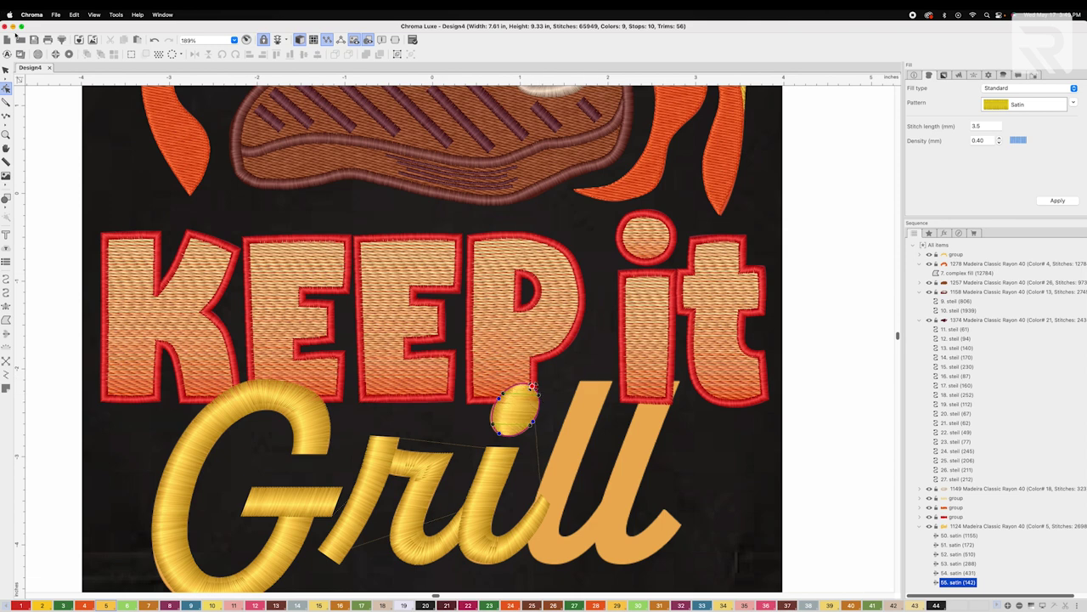
Delete the satin dot of the "i" in "Grill" and digitize it again as a satin column
key(Delete)
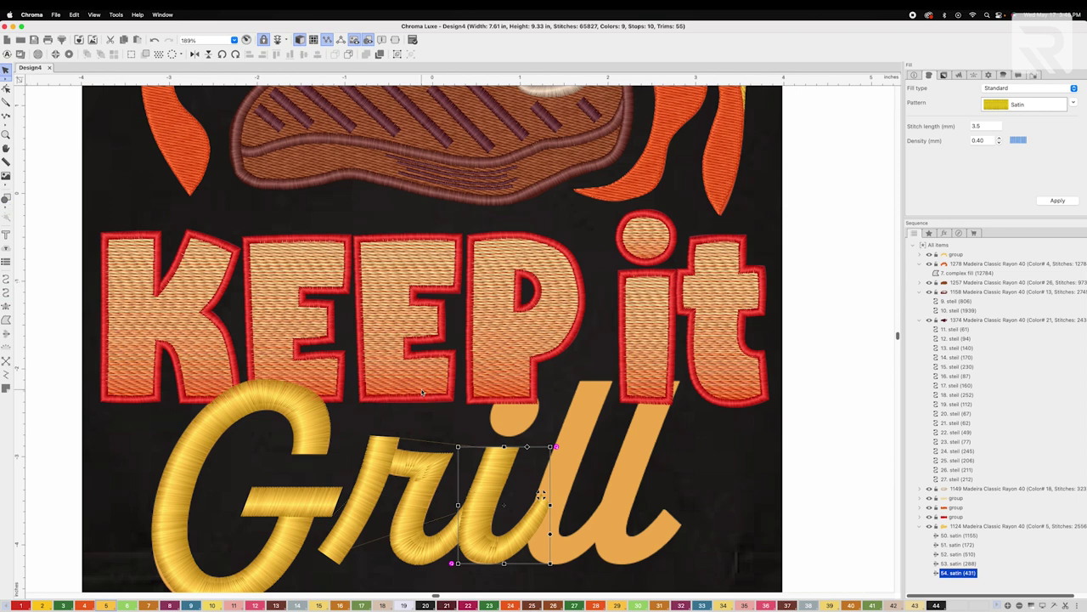
click(6, 306)
click(530, 392)
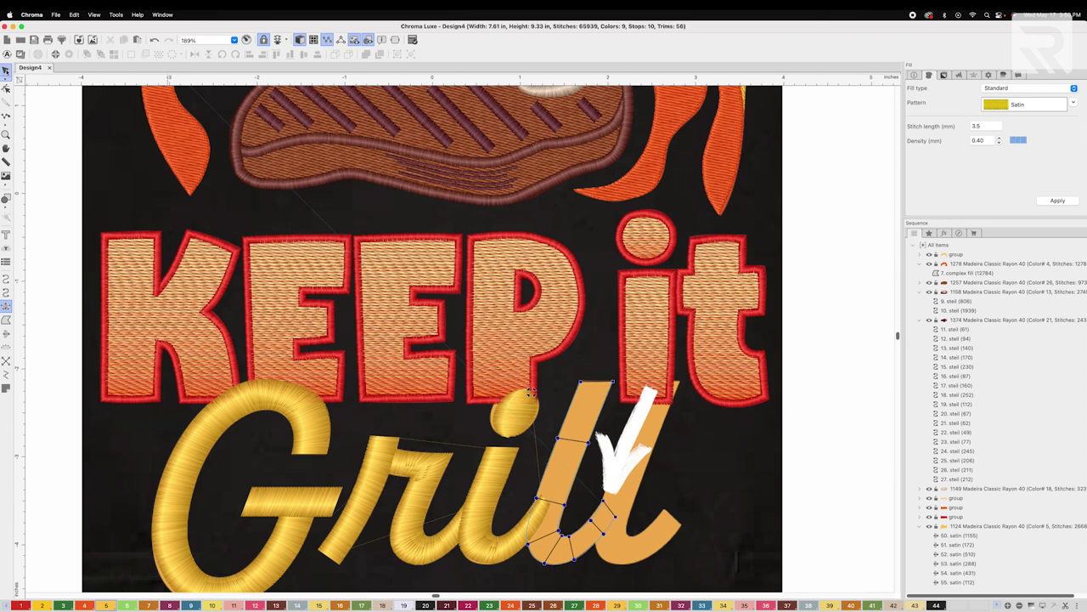
Digitize both "l" letters of "Grill" as satin columns along their slanted stems and curved tails
key(Return)
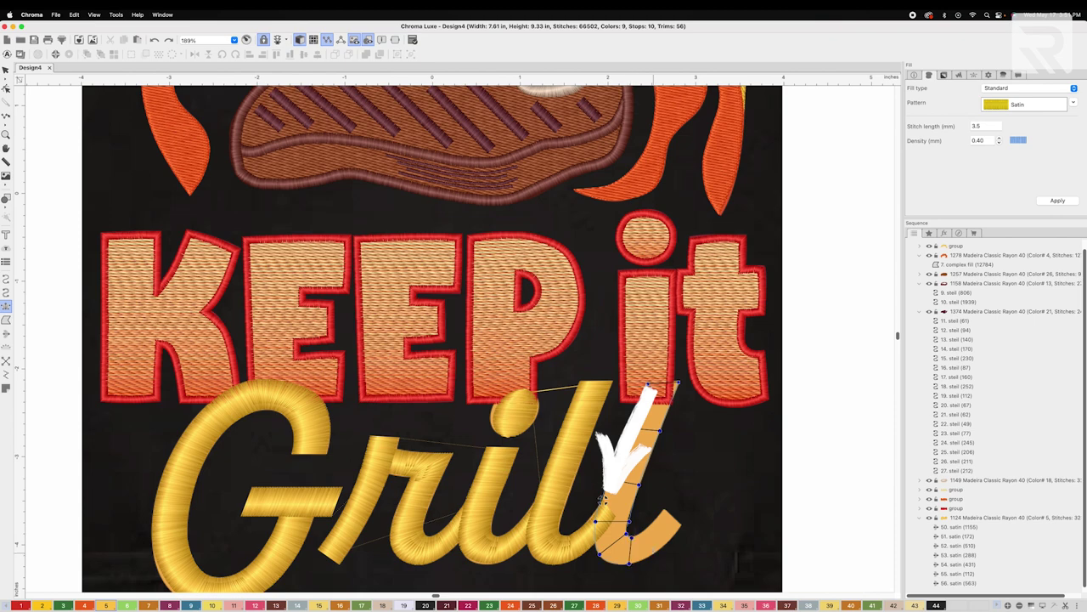
click(6, 70)
scroll(351, 224, down, 4)
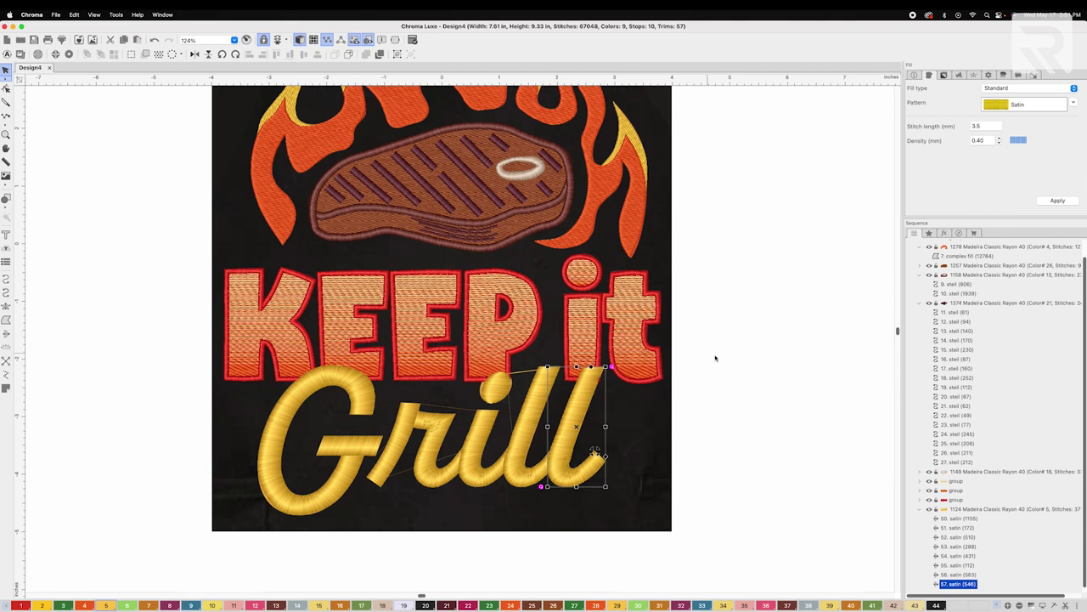
Select every object in the design and apply an end command that adds trims between them
click(736, 358)
key(super+a)
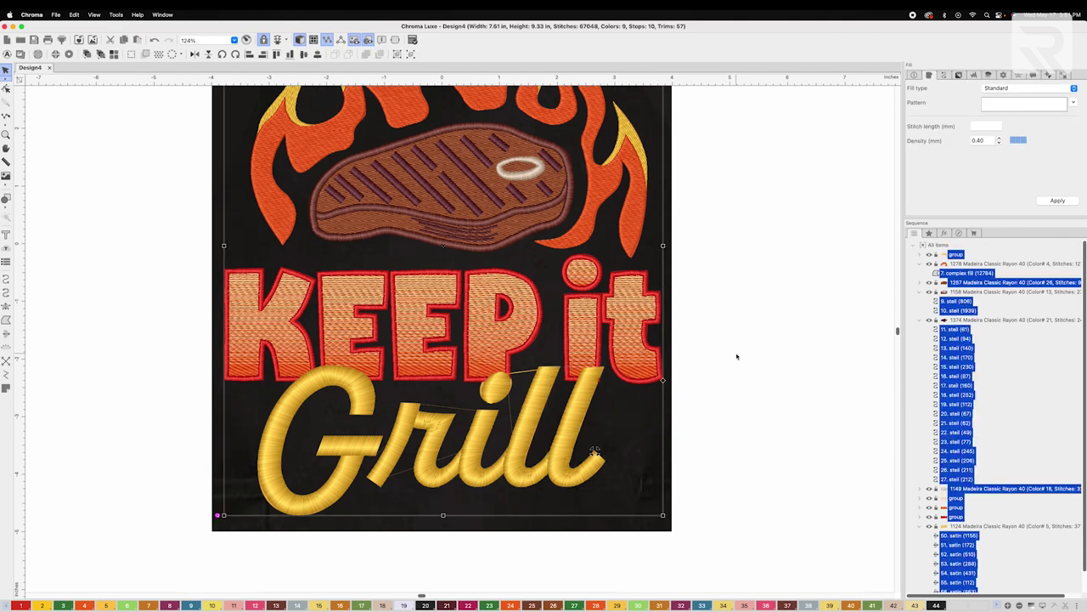
click(1033, 76)
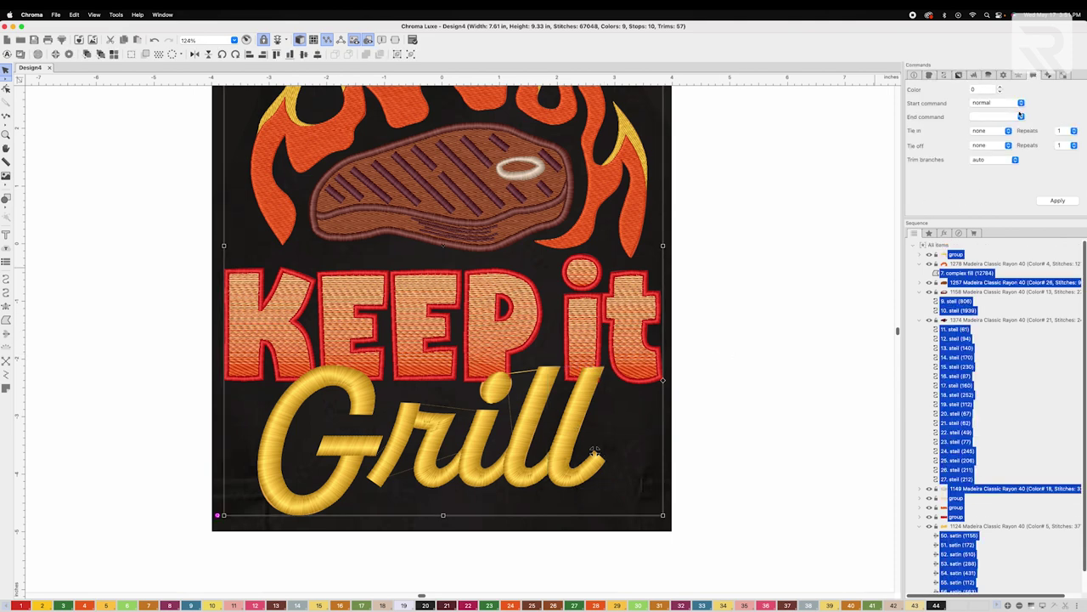
click(1020, 115)
click(990, 136)
click(1058, 202)
Adjust the fill density of all selected objects, clear the selection and inspect the stitching
click(929, 75)
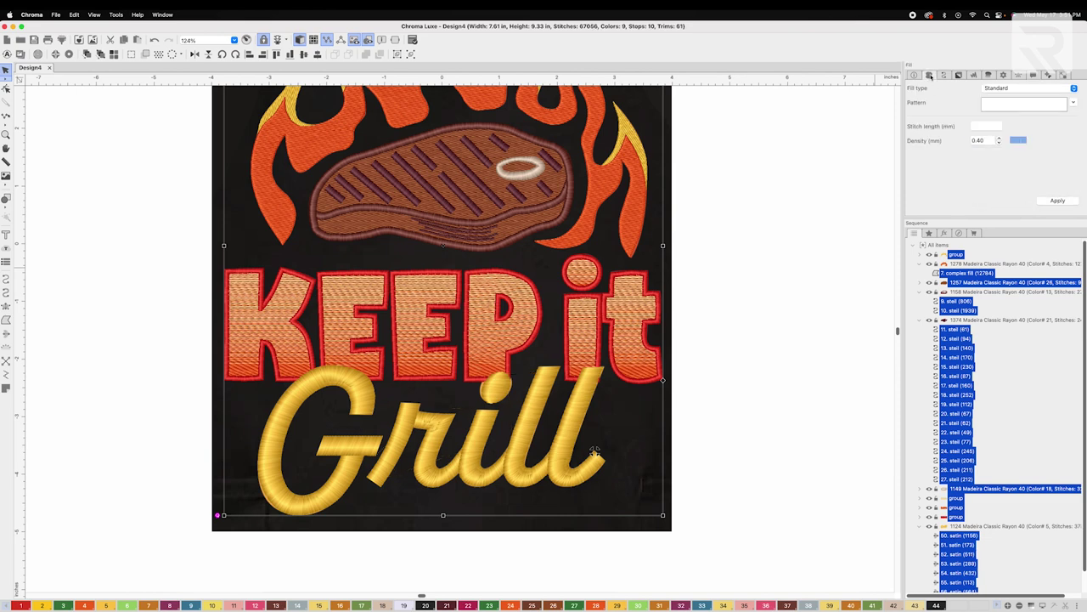
double_click(983, 140)
click(759, 350)
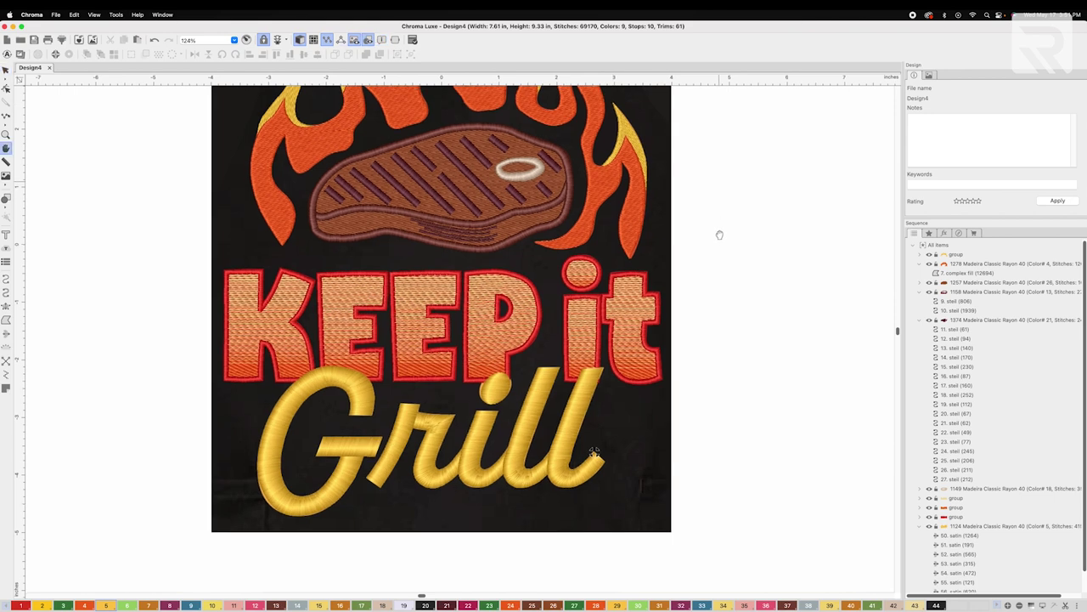
scroll(719, 235, up, 3)
scroll(708, 275, down, 3)
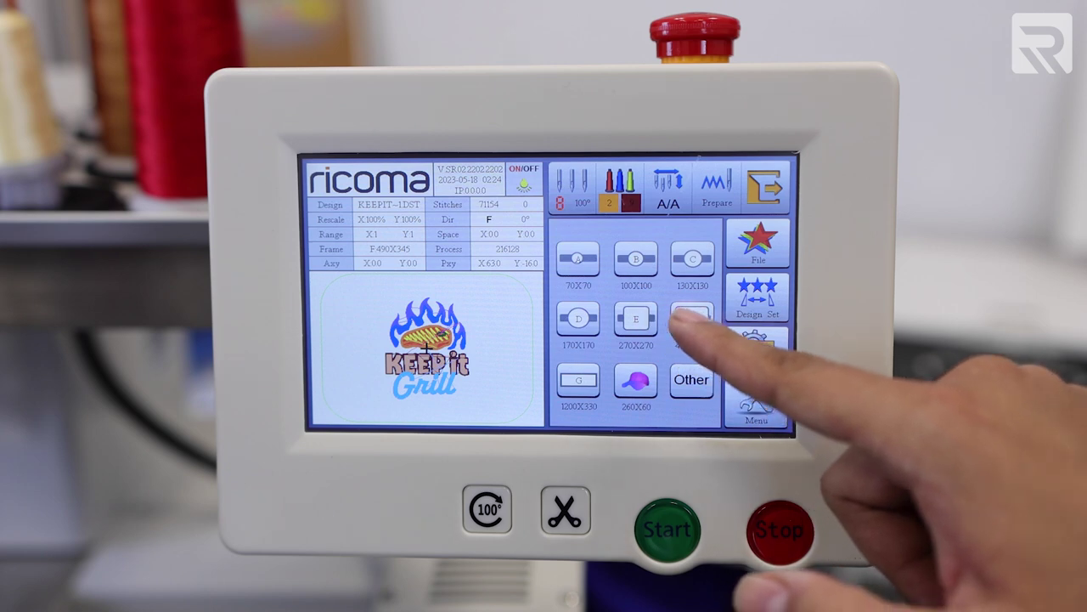
Switch to the Ricoma embroidery machine, assign the F 490X345 frame to the KEEPIT-1DST design and trace its border in embroidery status
click(692, 319)
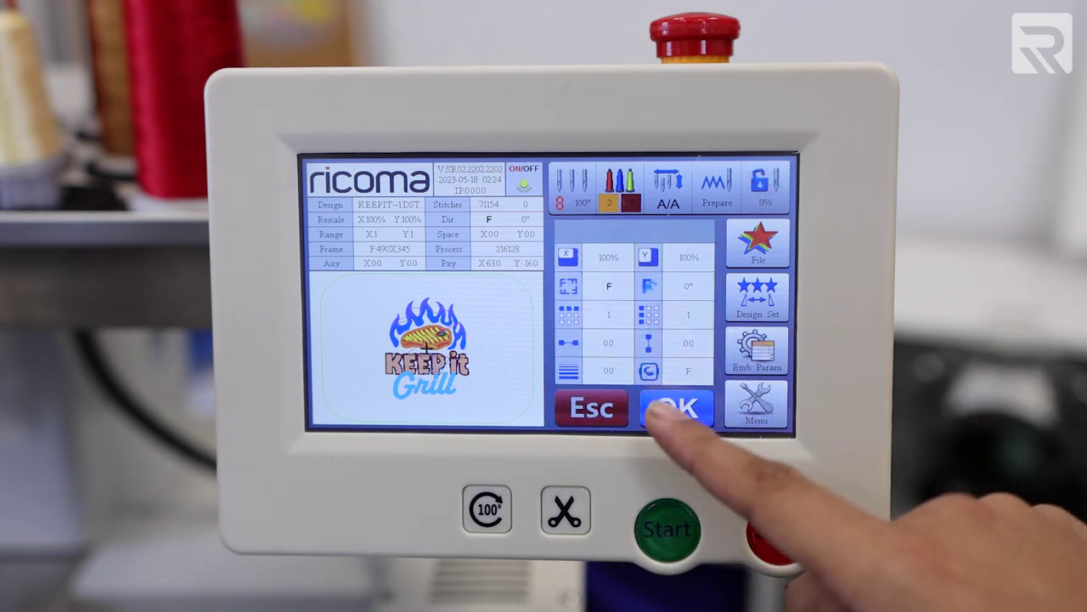
click(592, 407)
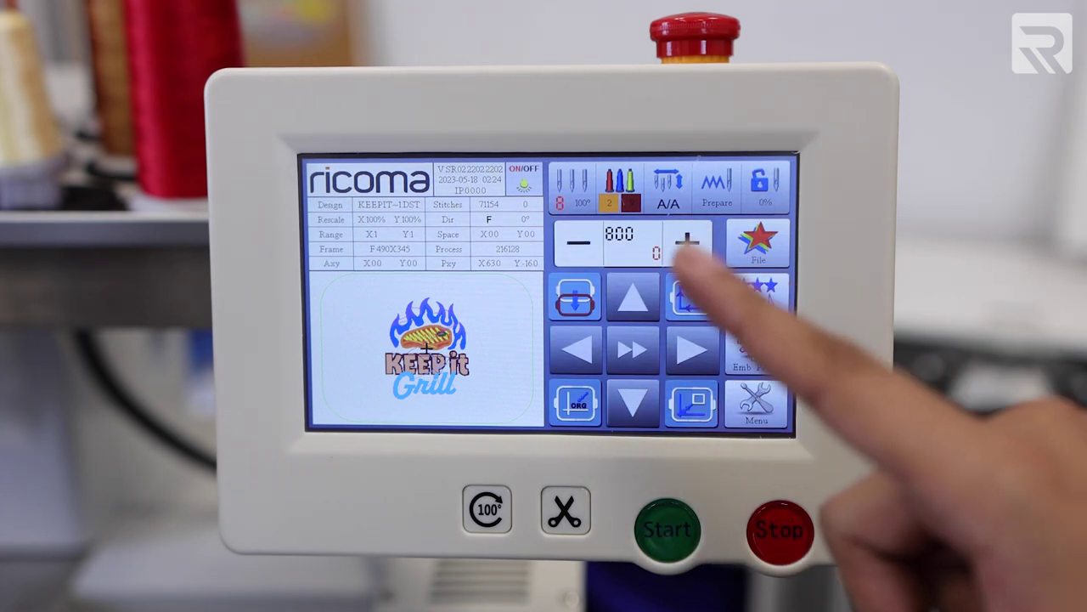
click(692, 293)
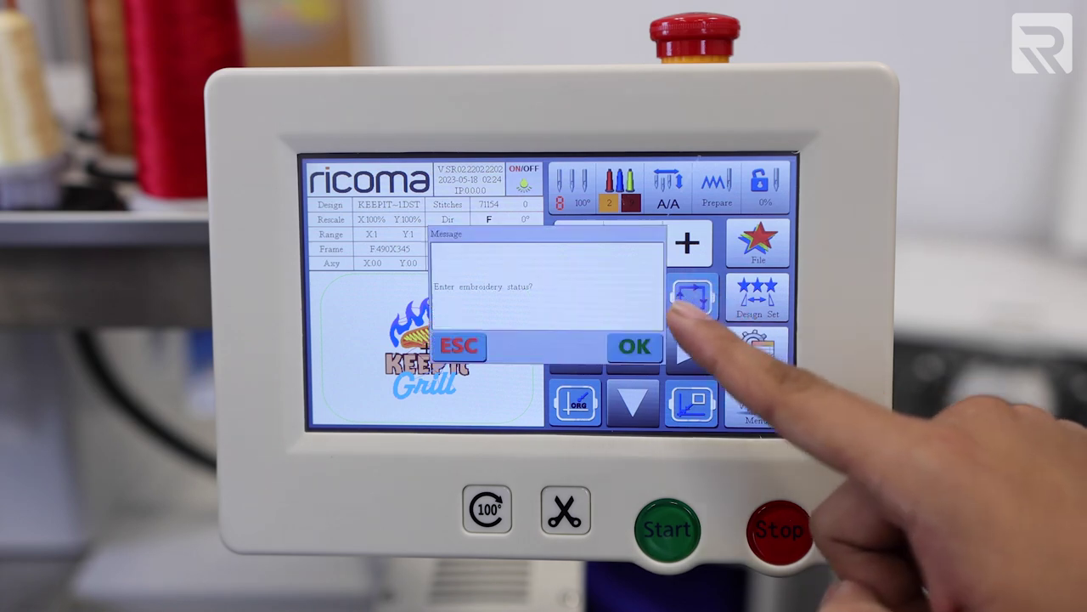
click(636, 348)
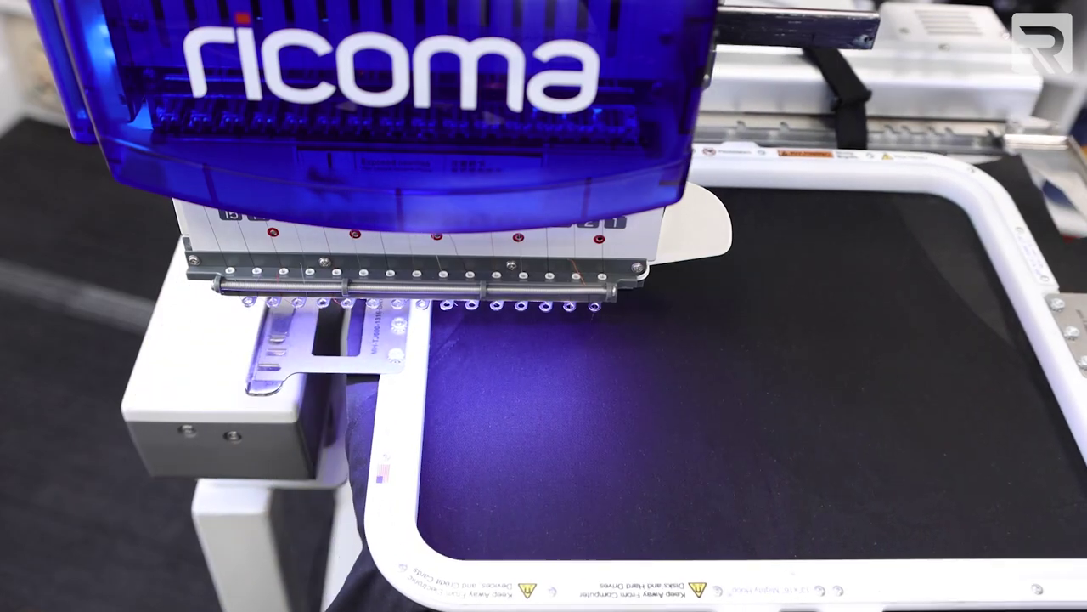